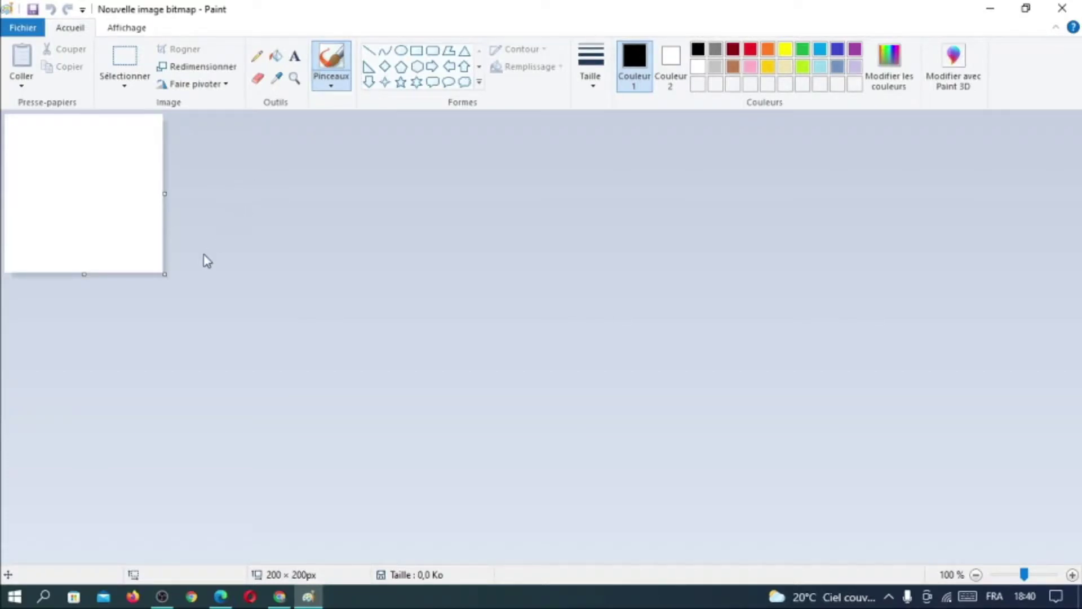
# Enlarge the canvas to 683 × 384 px, and activate the Text tool with the input language switched to Arabic.
pyautogui.moveTo(163, 274); pyautogui.dragTo(546, 420)
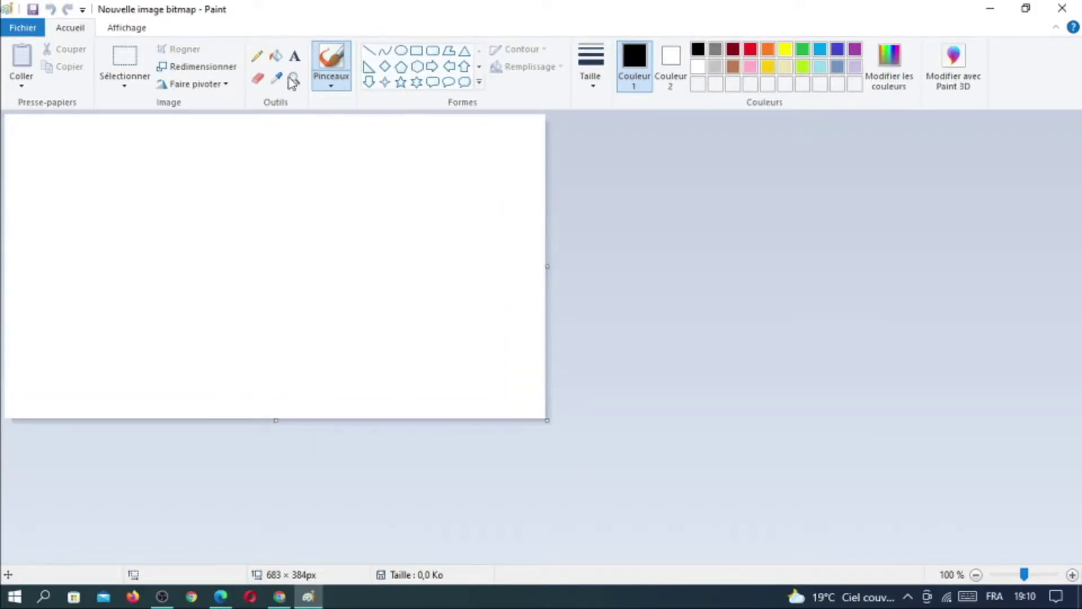
pyautogui.click(294, 61)
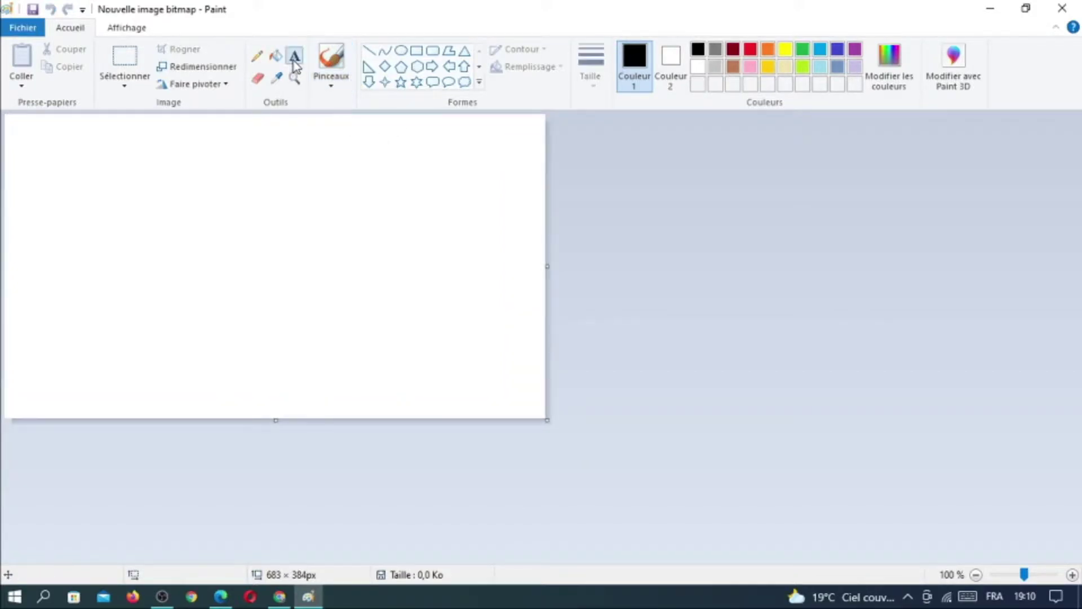
pyautogui.click(994, 595)
pyautogui.click(1001, 478)
# Create a text box about 639 × 257 px covering most of the canvas and set its font size to 48.
pyautogui.click(215, 169)
pyautogui.moveTo(392, 184); pyautogui.dragTo(478, 272)
pyautogui.moveTo(212, 153); pyautogui.dragTo(25, 118)
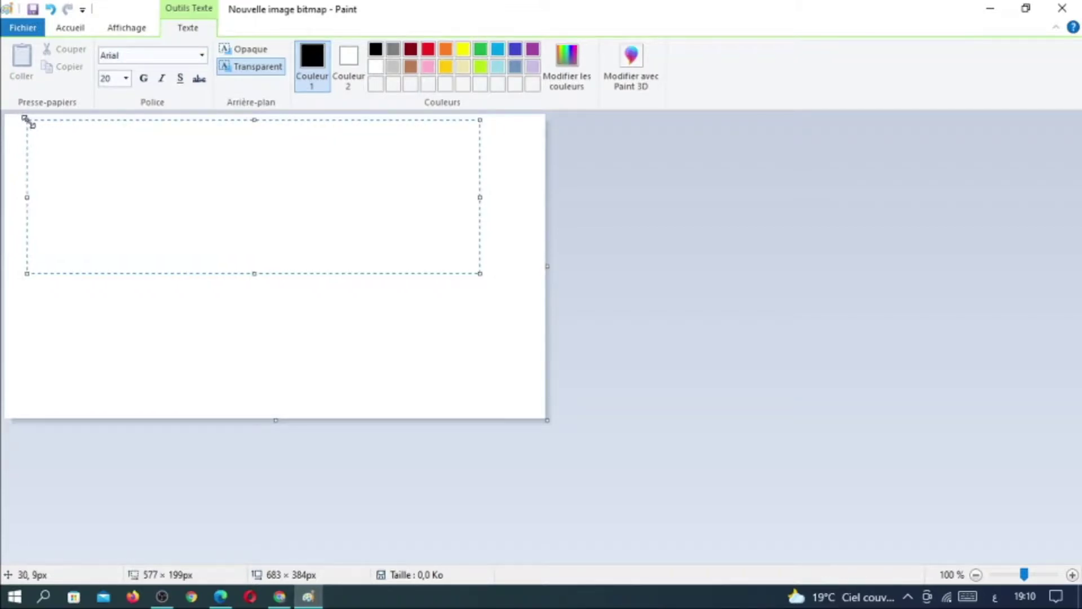
pyautogui.moveTo(480, 274); pyautogui.dragTo(528, 317)
pyautogui.click(125, 79)
pyautogui.click(120, 284)
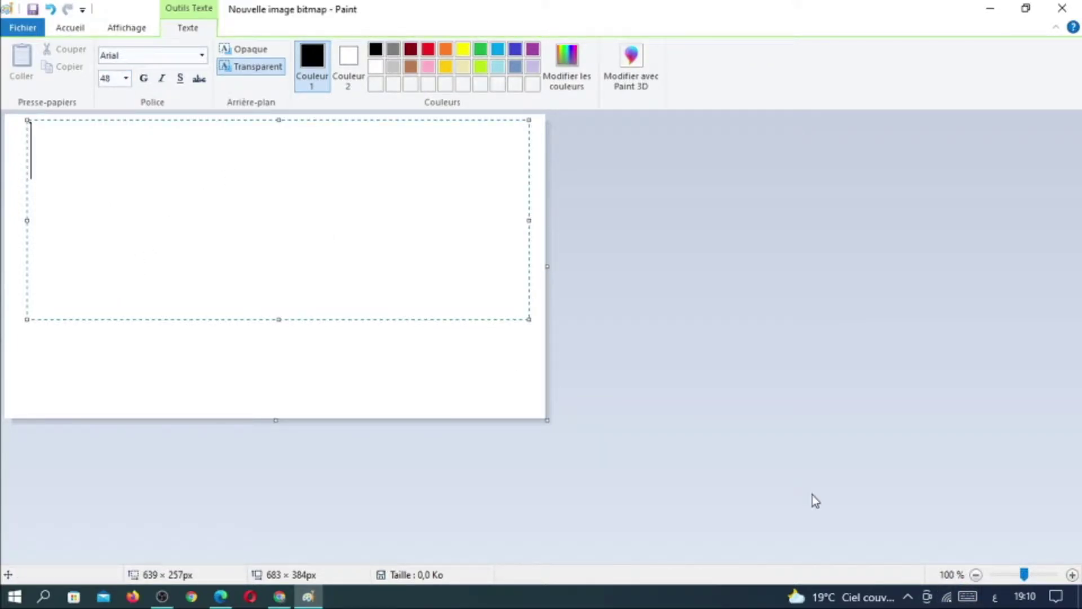
# Bring up the on-screen touch keyboard and enter the words "طريقة لرسم" in the text box.
pyautogui.click(968, 596)
pyautogui.moveTo(517, 52)
pyautogui.mouseDown()
pyautogui.moveTo(445, 331)
pyautogui.moveTo(496, 335)
pyautogui.moveTo(502, 361)
pyautogui.moveTo(467, 337)
pyautogui.mouseUp()
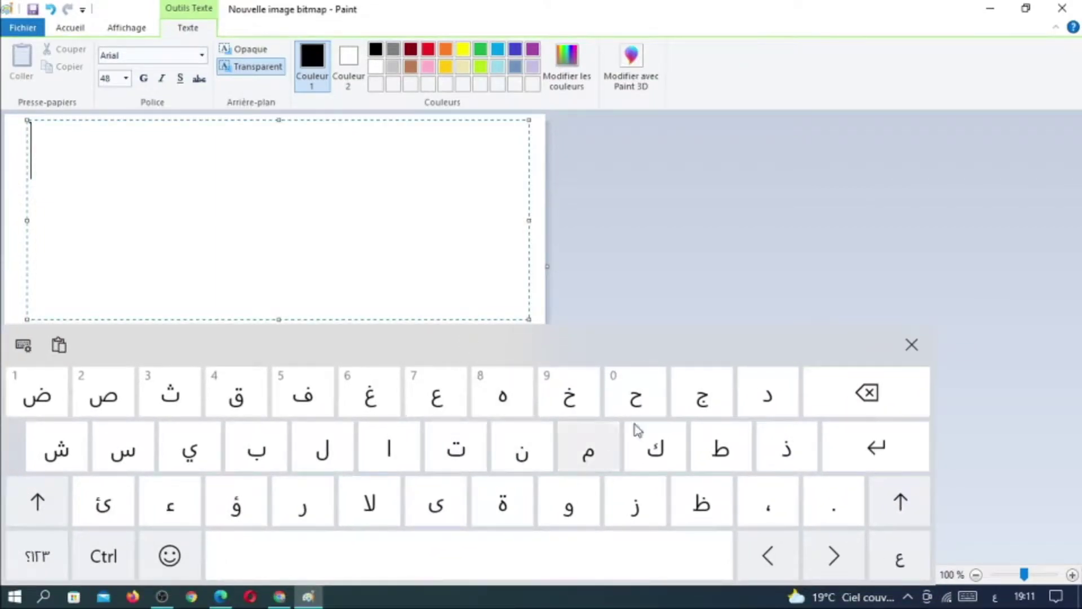
pyautogui.click(720, 448)
pyautogui.click(294, 510)
pyautogui.click(189, 449)
pyautogui.click(237, 395)
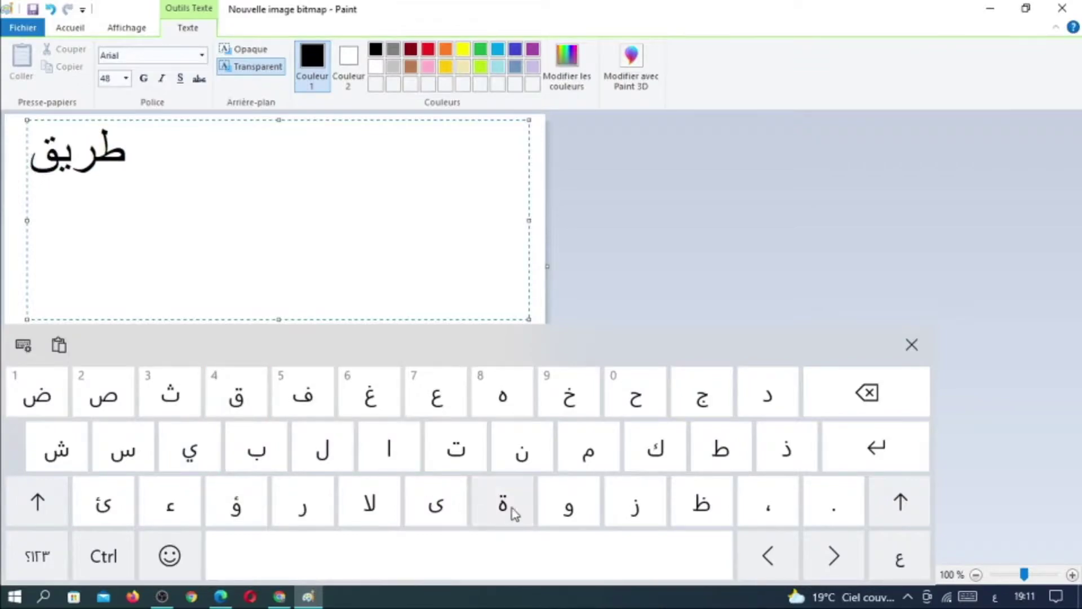
pyautogui.click(506, 507)
pyautogui.click(447, 543)
pyautogui.click(322, 448)
pyautogui.click(324, 489)
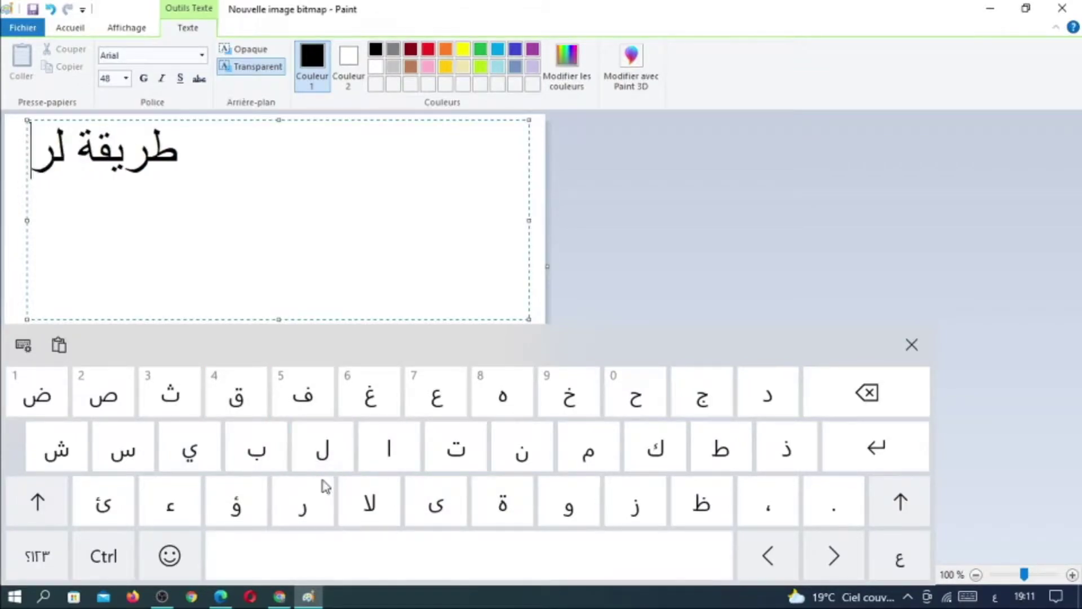
pyautogui.click(144, 449)
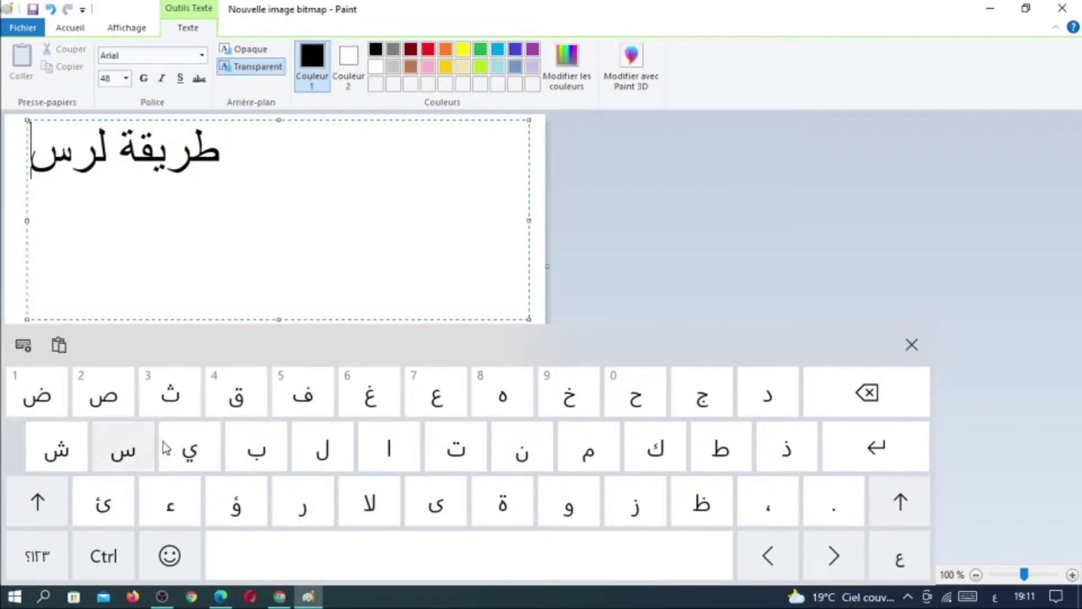
pyautogui.click(579, 466)
pyautogui.click(479, 549)
# Continue the title text with the words "رسومات بسيطة".
pyautogui.click(302, 504)
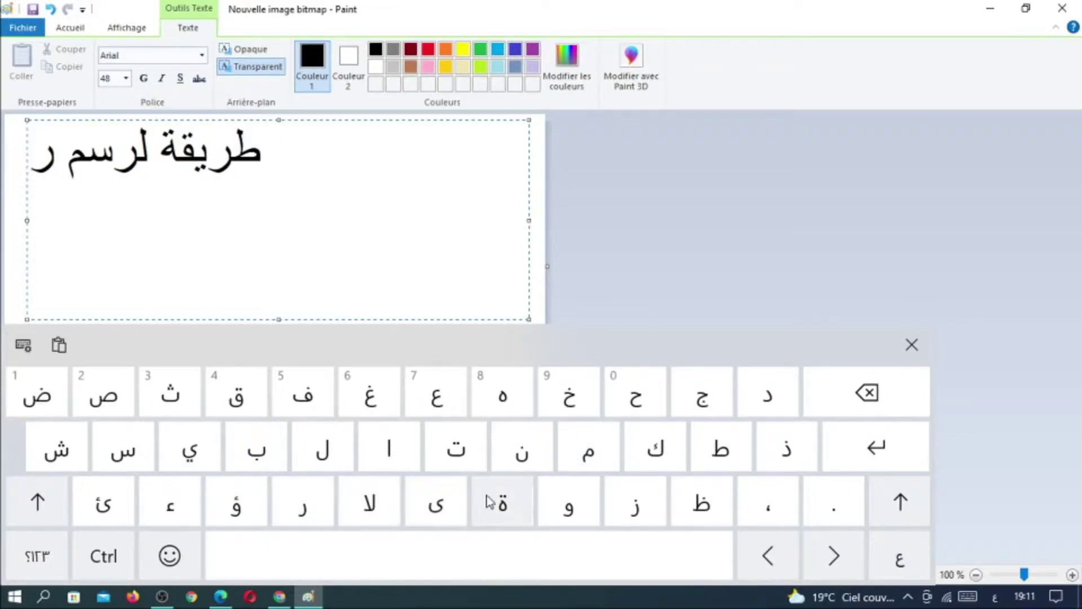
pyautogui.click(127, 453)
pyautogui.click(568, 503)
pyautogui.click(588, 450)
pyautogui.click(408, 455)
pyautogui.click(454, 453)
pyautogui.click(412, 557)
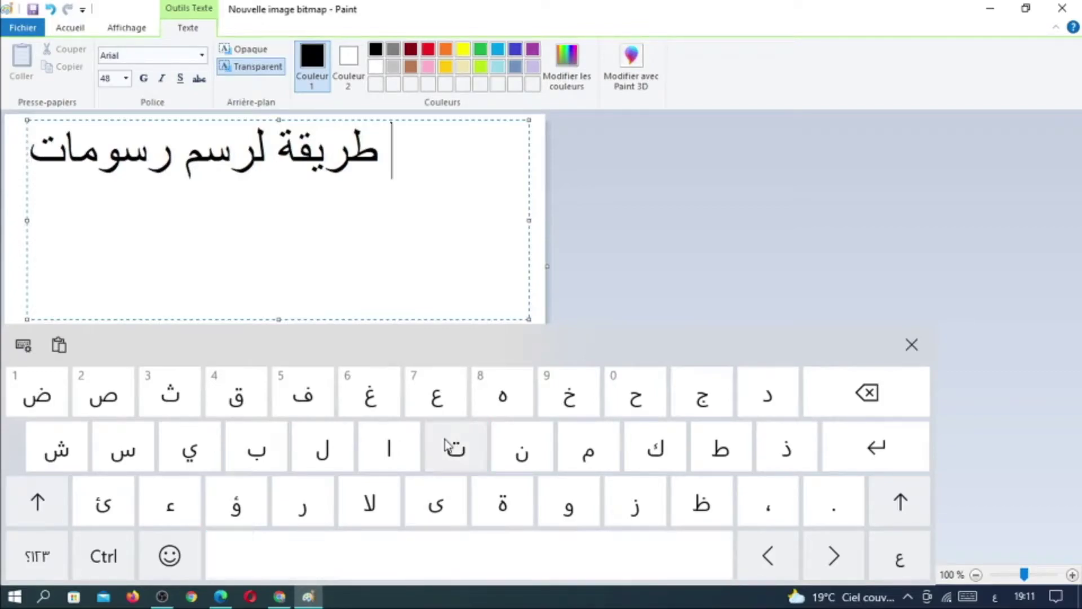
pyautogui.click(258, 449)
pyautogui.click(132, 453)
pyautogui.click(189, 449)
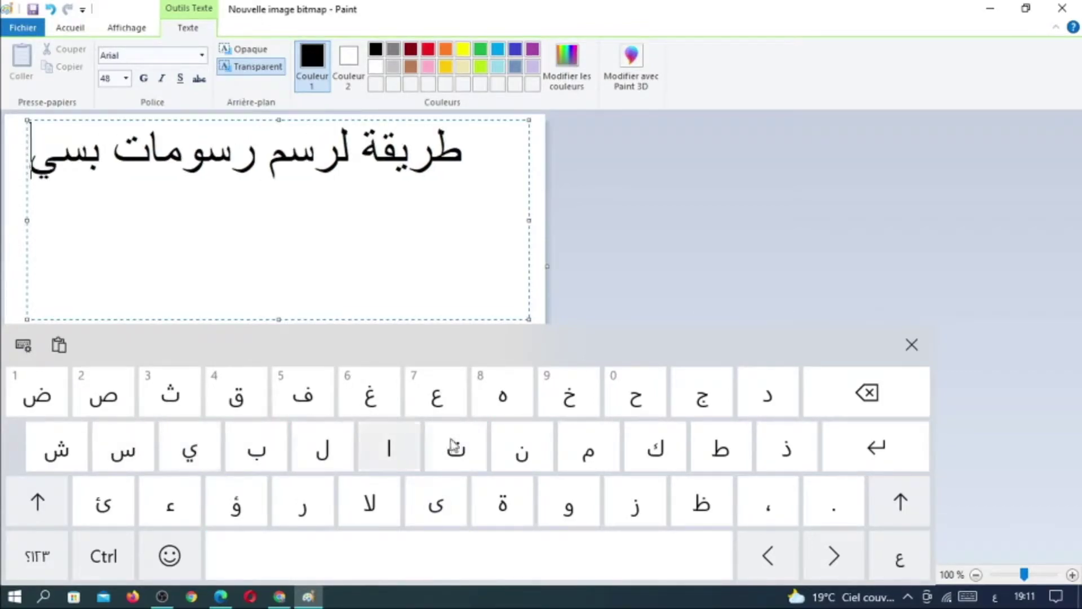
pyautogui.click(720, 449)
pyautogui.click(495, 506)
pyautogui.click(450, 564)
# Add the words "ورائعة وسهلة" to the title text.
pyautogui.click(566, 503)
pyautogui.click(302, 504)
pyautogui.click(389, 448)
pyautogui.click(103, 503)
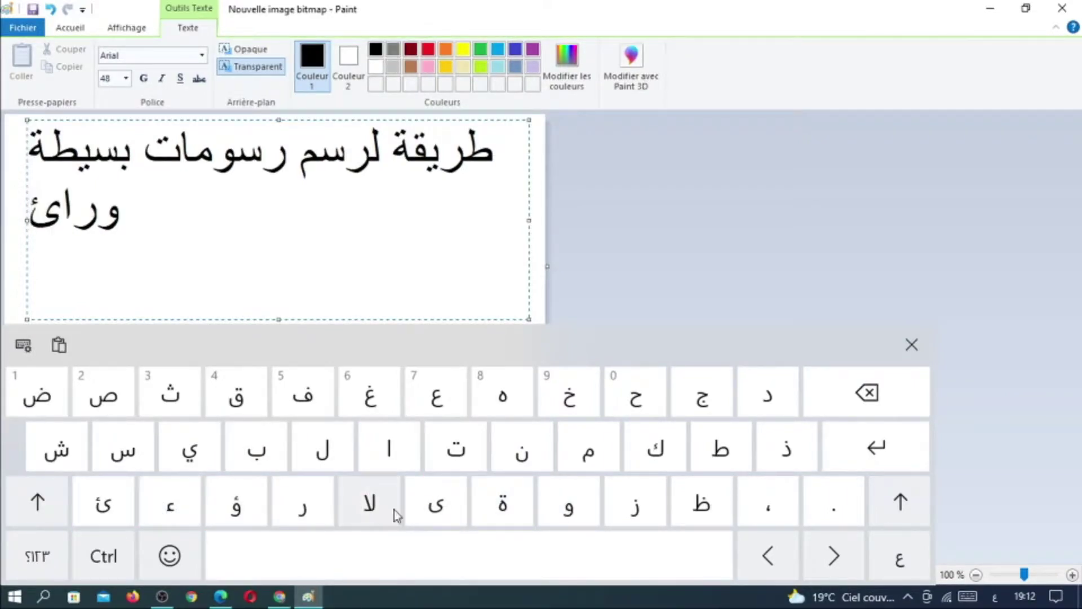
pyautogui.click(439, 411)
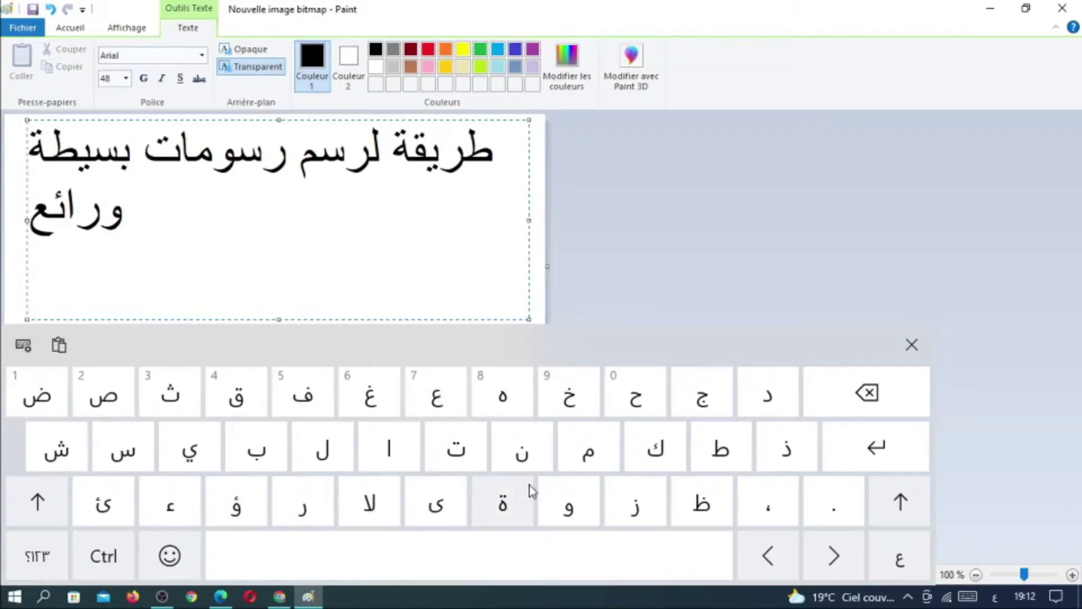
pyautogui.click(502, 503)
pyautogui.click(459, 556)
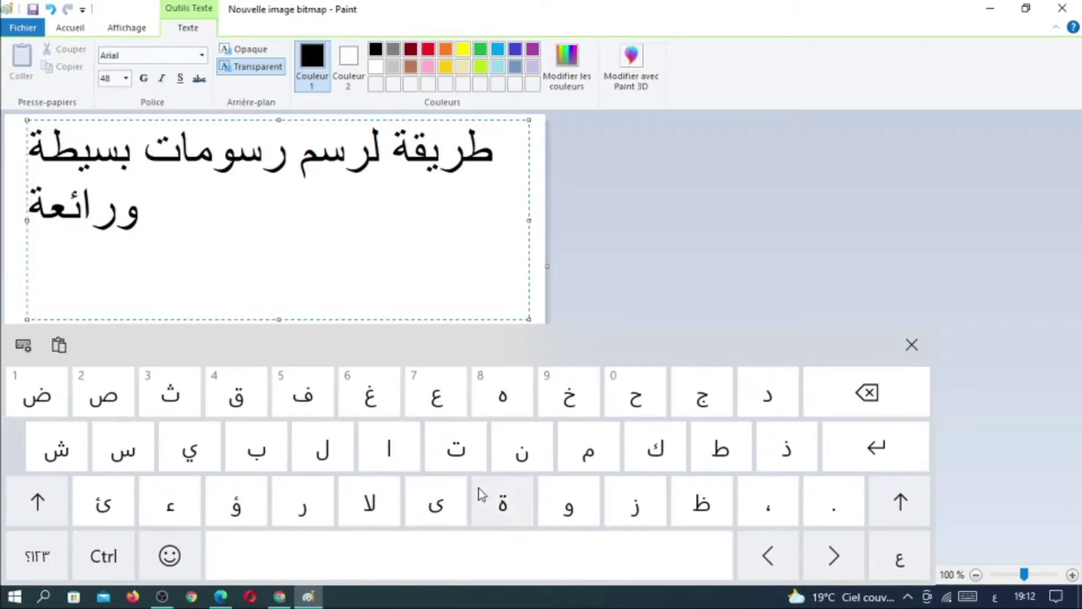
pyautogui.click(569, 507)
pyautogui.click(148, 453)
pyautogui.click(502, 395)
pyautogui.click(322, 448)
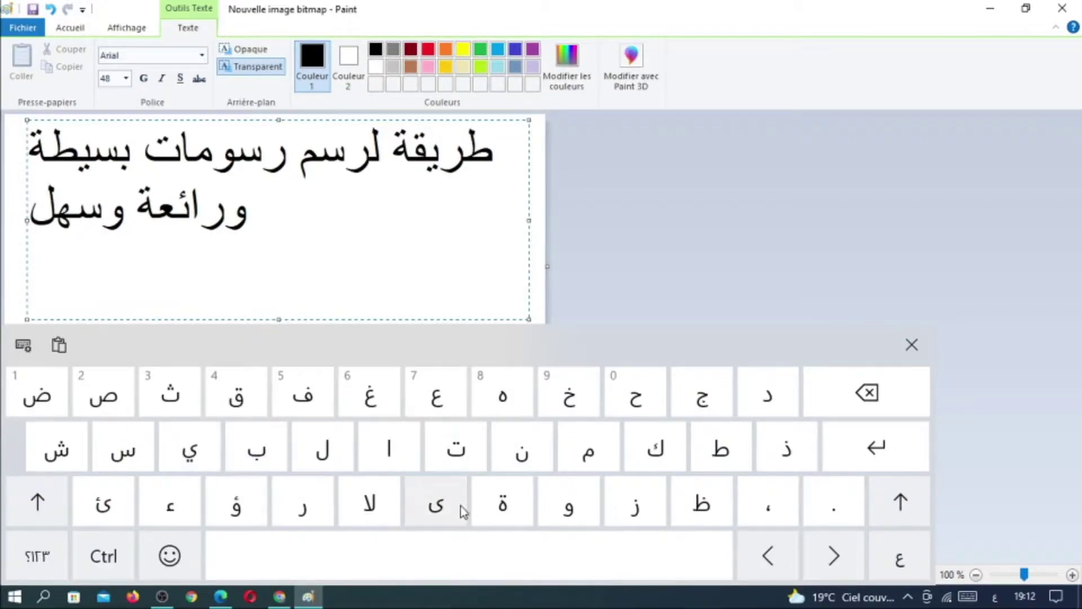
pyautogui.click(502, 503)
# Complete the title text with the word "للمبتدئين".
pyautogui.click(344, 454)
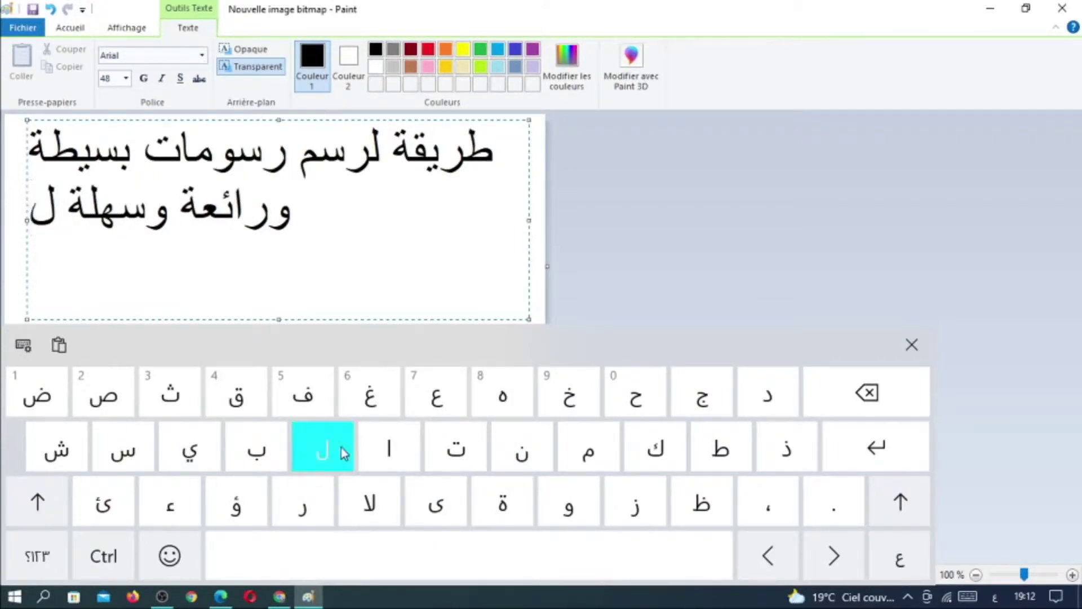
pyautogui.click(342, 452)
pyautogui.click(591, 455)
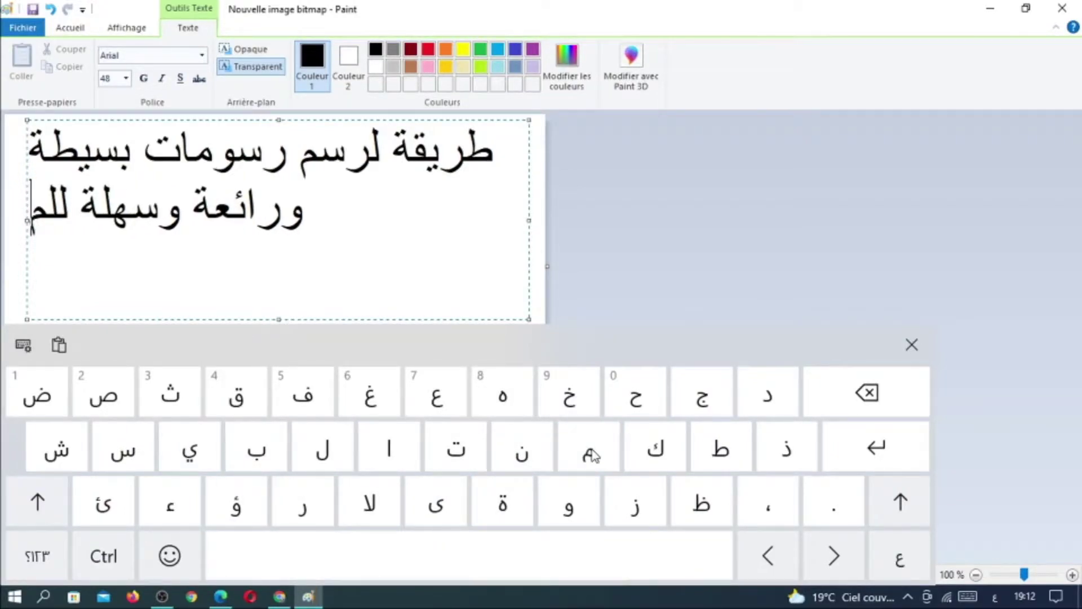
pyautogui.click(258, 452)
pyautogui.click(456, 454)
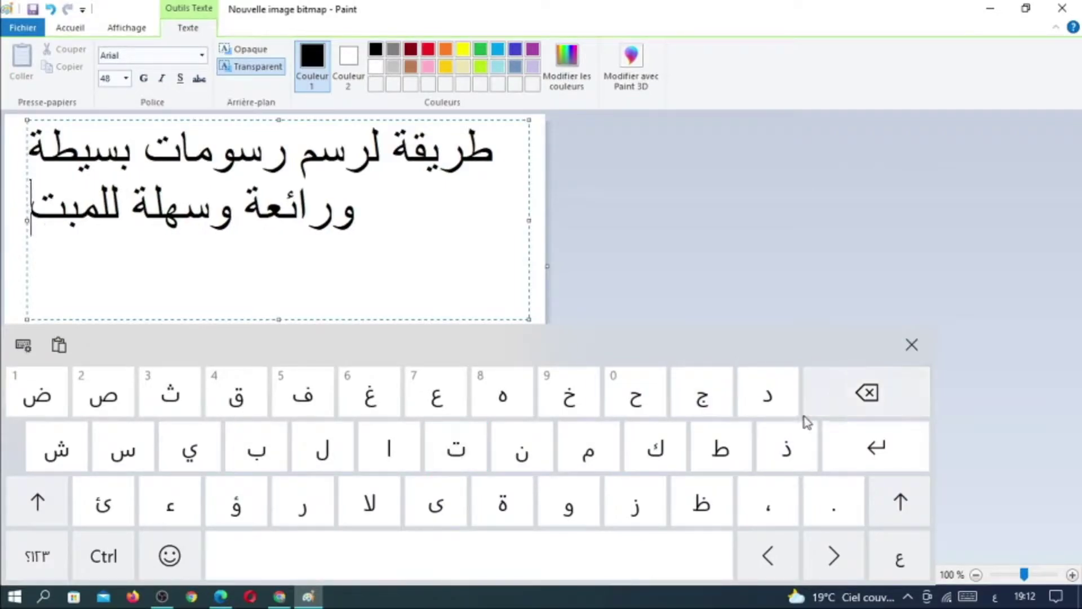
pyautogui.click(768, 393)
pyautogui.click(97, 500)
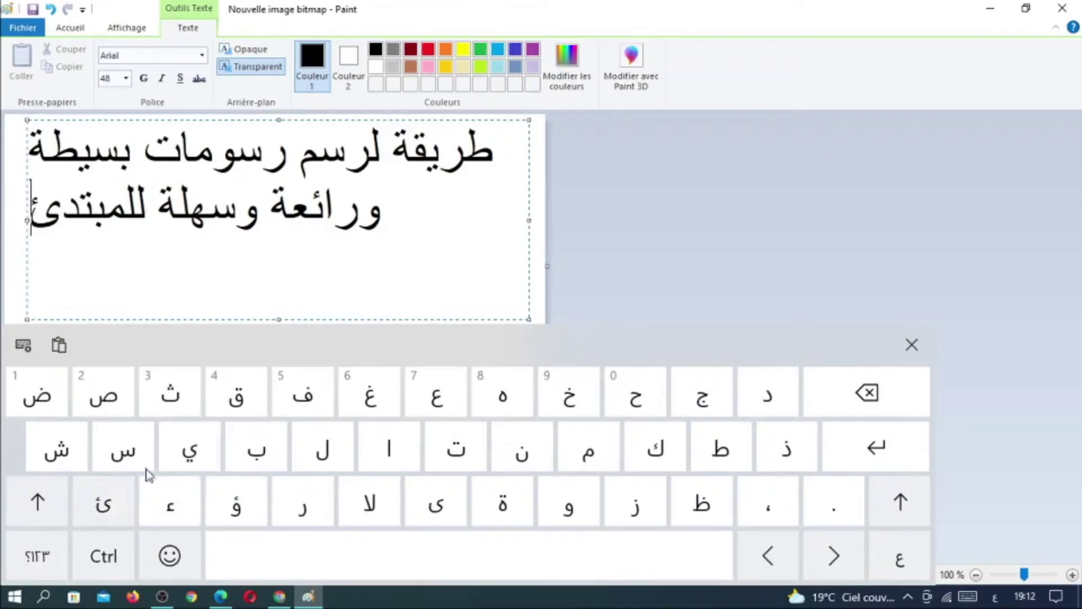
pyautogui.click(189, 448)
pyautogui.click(494, 454)
pyautogui.click(458, 557)
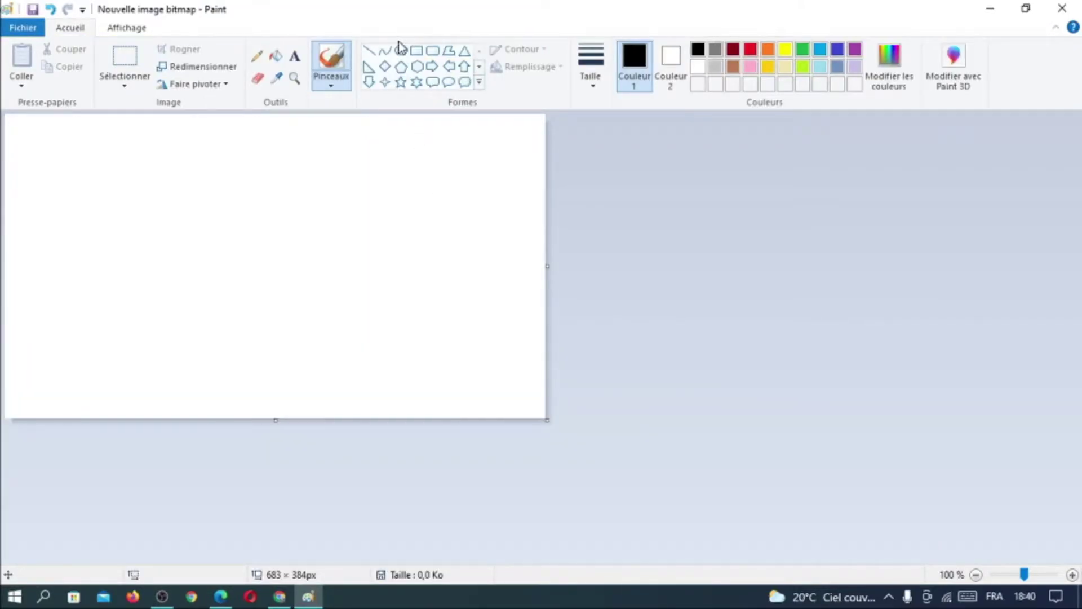
# Draw a black rectangle about 622 × 341 px inside the canvas edges and connect its opposite corners with two diagonal lines.
pyautogui.click(417, 56)
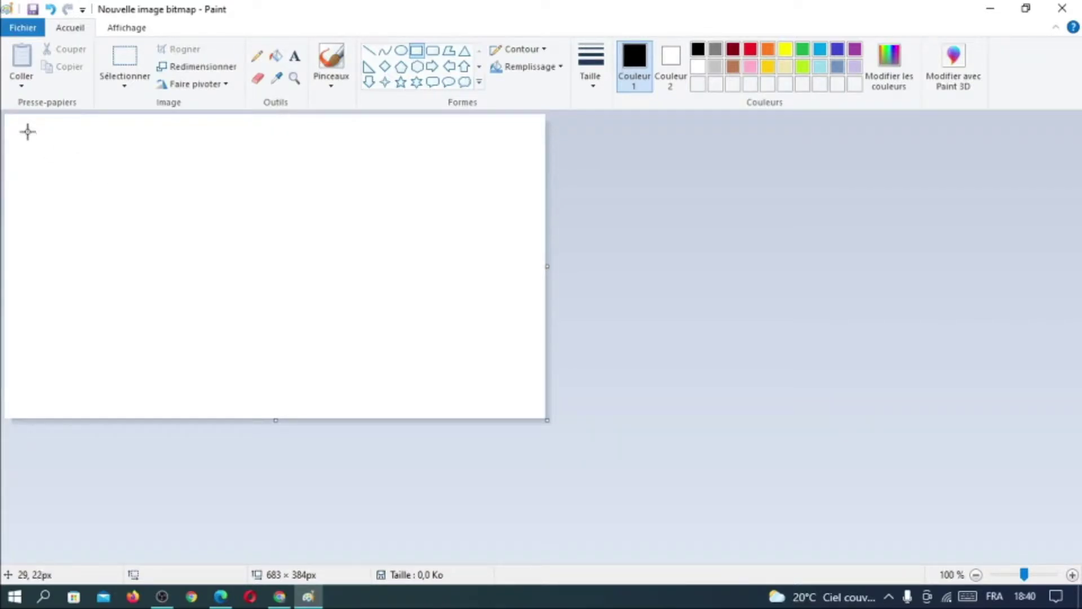
pyautogui.moveTo(30, 130); pyautogui.dragTo(522, 400)
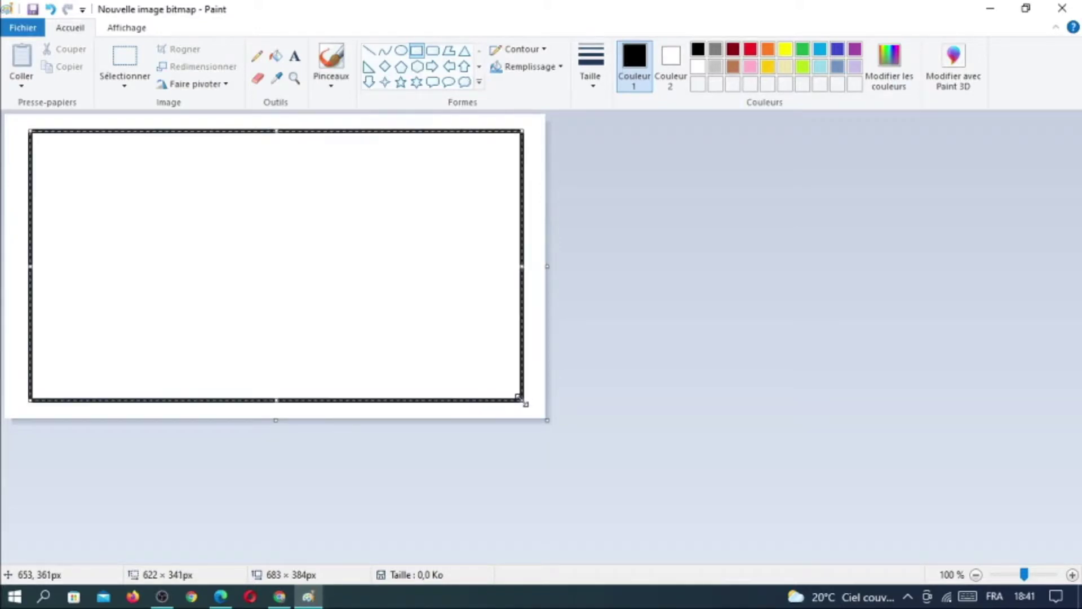
pyautogui.click(370, 51)
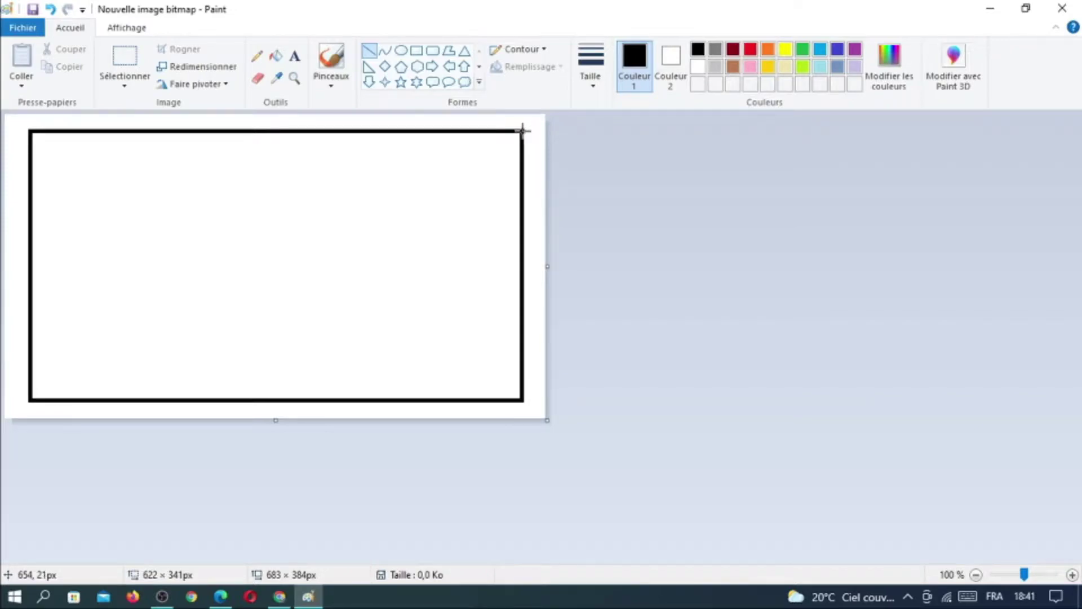
pyautogui.moveTo(521, 132)
pyautogui.mouseDown()
pyautogui.moveTo(215, 310)
pyautogui.moveTo(53, 387)
pyautogui.moveTo(128, 367)
pyautogui.moveTo(31, 386)
pyautogui.moveTo(42, 388)
pyautogui.moveTo(31, 398)
pyautogui.mouseUp()
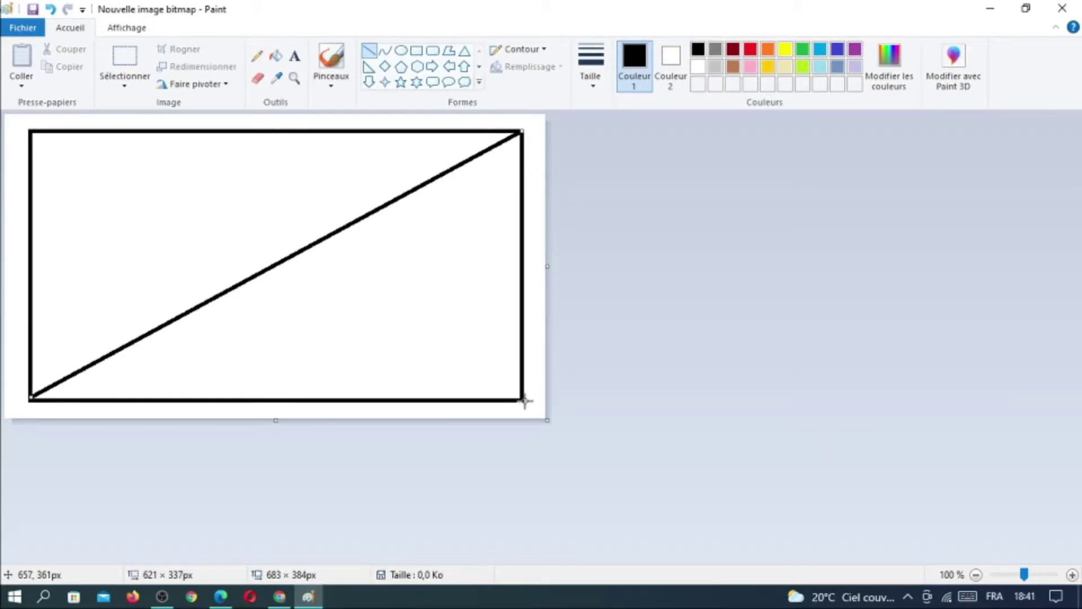
pyautogui.moveTo(523, 399); pyautogui.dragTo(31, 132)
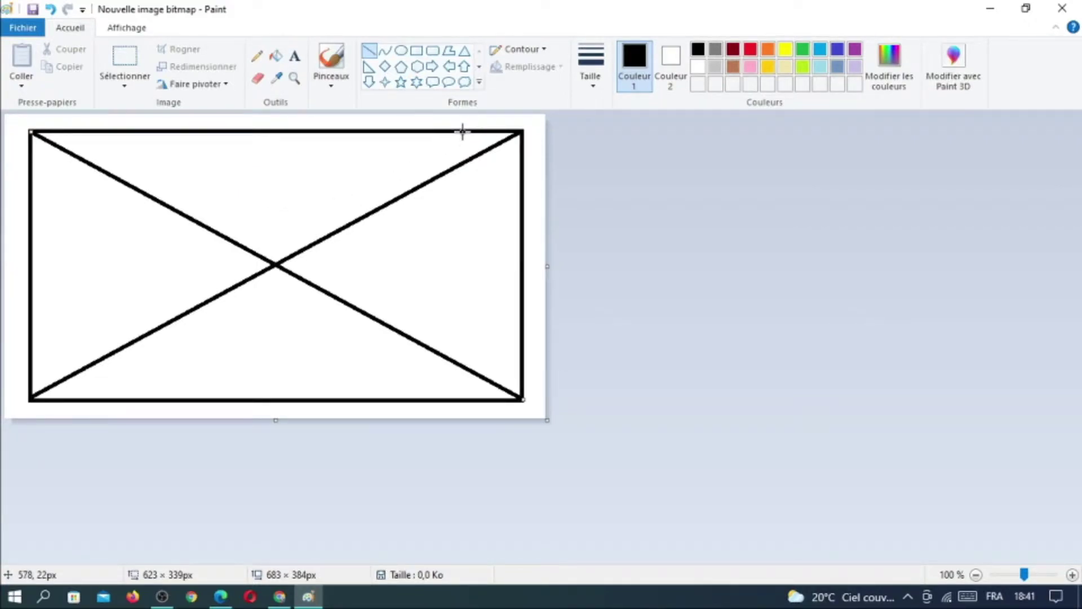
# Draw two lines to the diagonals' crossing, from the rectangle's upper edge near the upper-right corner and its lower edge near the lower-left corner.
pyautogui.moveTo(462, 131)
pyautogui.mouseDown()
pyautogui.moveTo(258, 256)
pyautogui.moveTo(277, 262)
pyautogui.mouseUp()
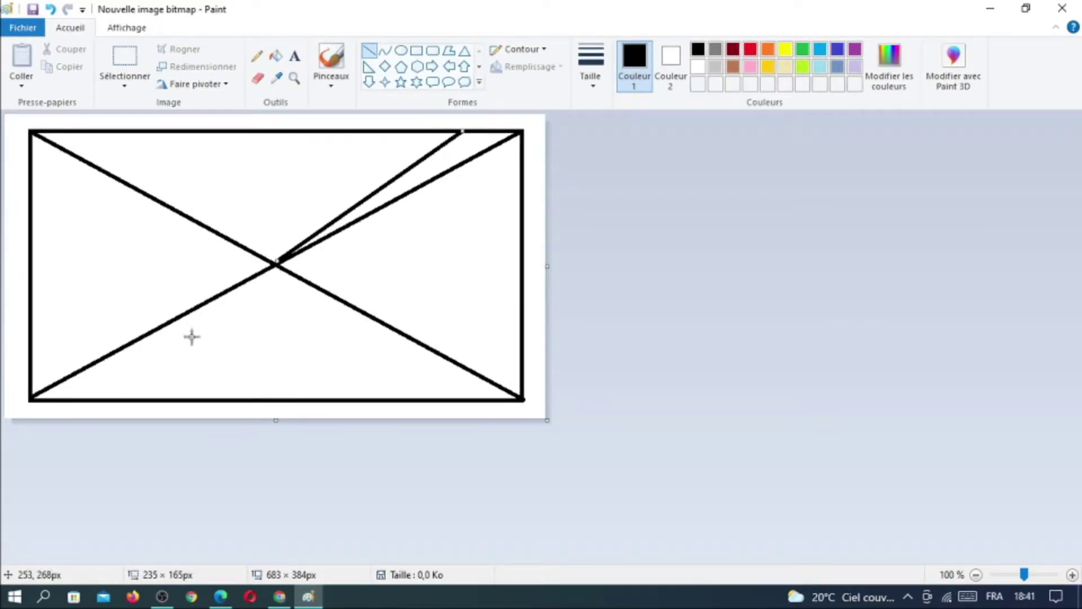
pyautogui.moveTo(88, 398); pyautogui.dragTo(275, 262)
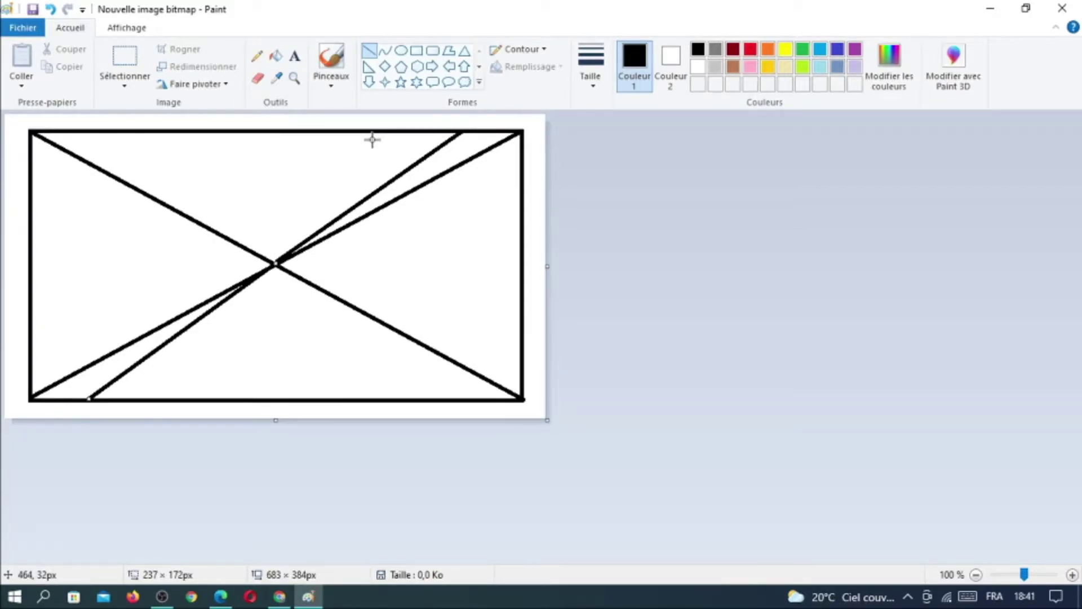
pyautogui.click(461, 133)
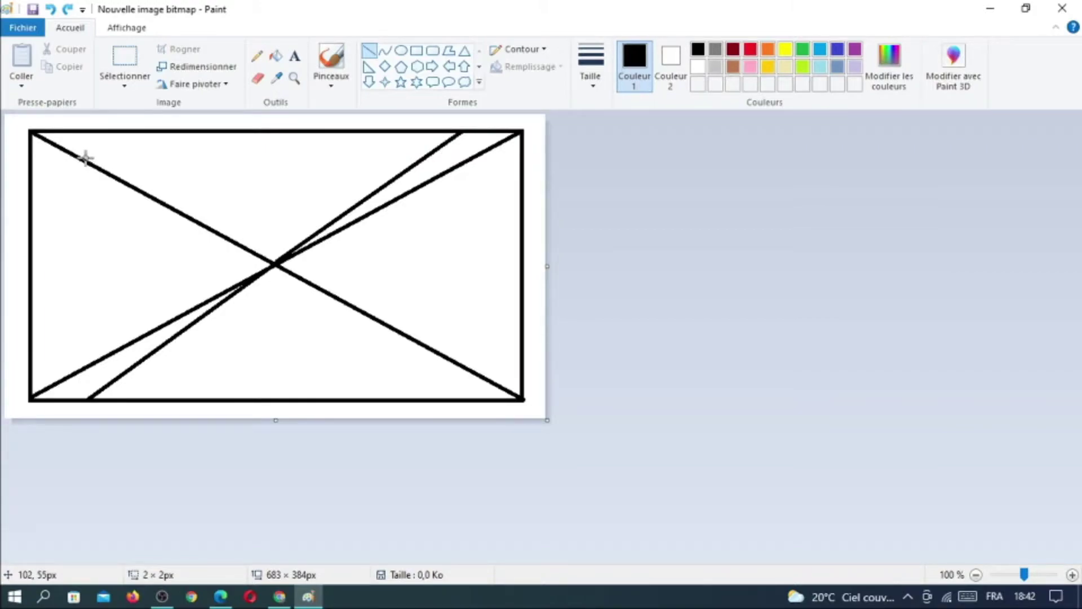
# Draw three connected lines in the upper wedge, between the upper-left diagonal, the steep line and the new upper side, as a spiral's first turn.
pyautogui.moveTo(84, 160); pyautogui.dragTo(457, 133)
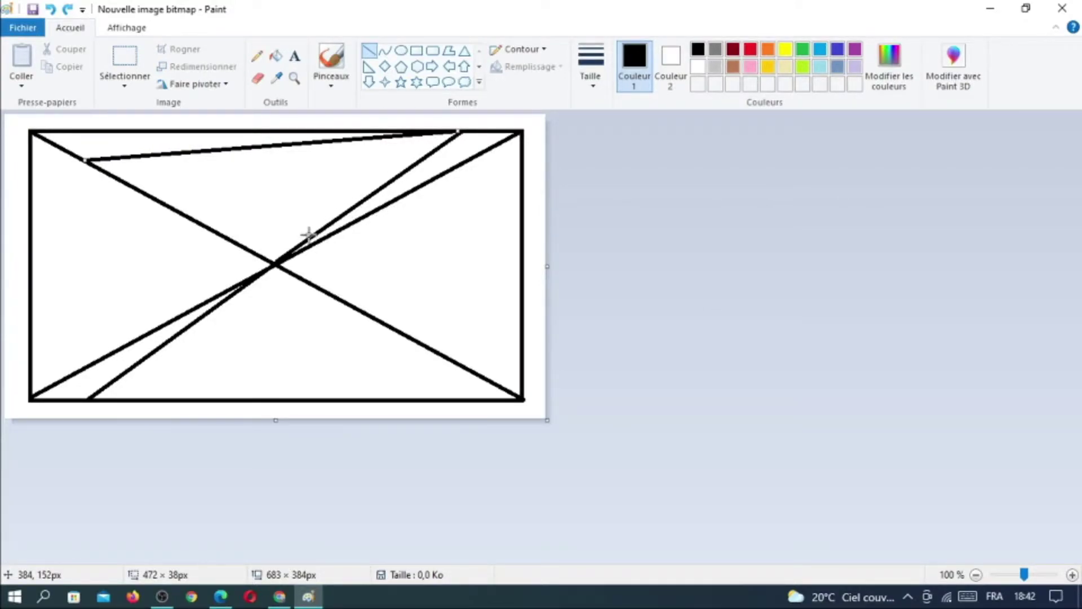
pyautogui.moveTo(309, 236); pyautogui.dragTo(91, 160)
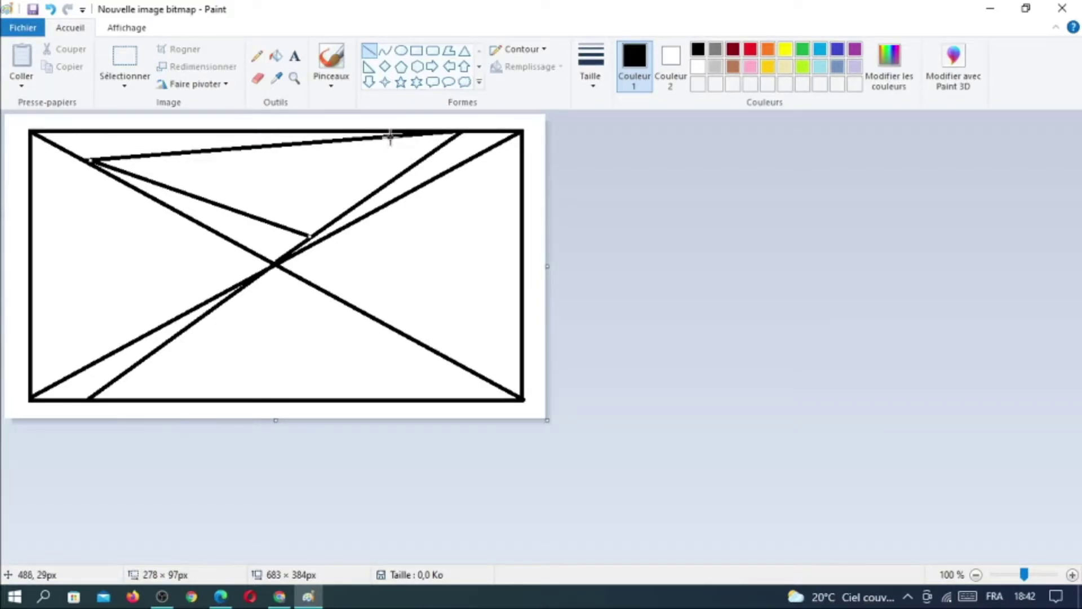
pyautogui.moveTo(393, 135); pyautogui.dragTo(313, 233)
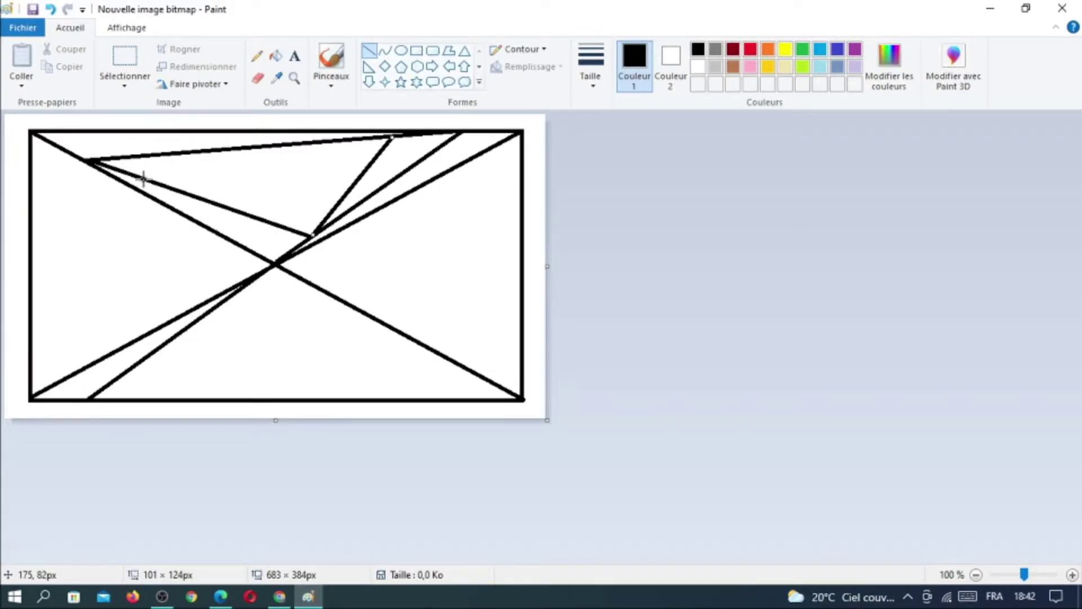
# Continue the line spiral inward in the upper wedge with ever smaller nested triangles down to its middle.
pyautogui.moveTo(144, 177)
pyautogui.mouseDown()
pyautogui.moveTo(401, 137)
pyautogui.moveTo(390, 137)
pyautogui.mouseUp()
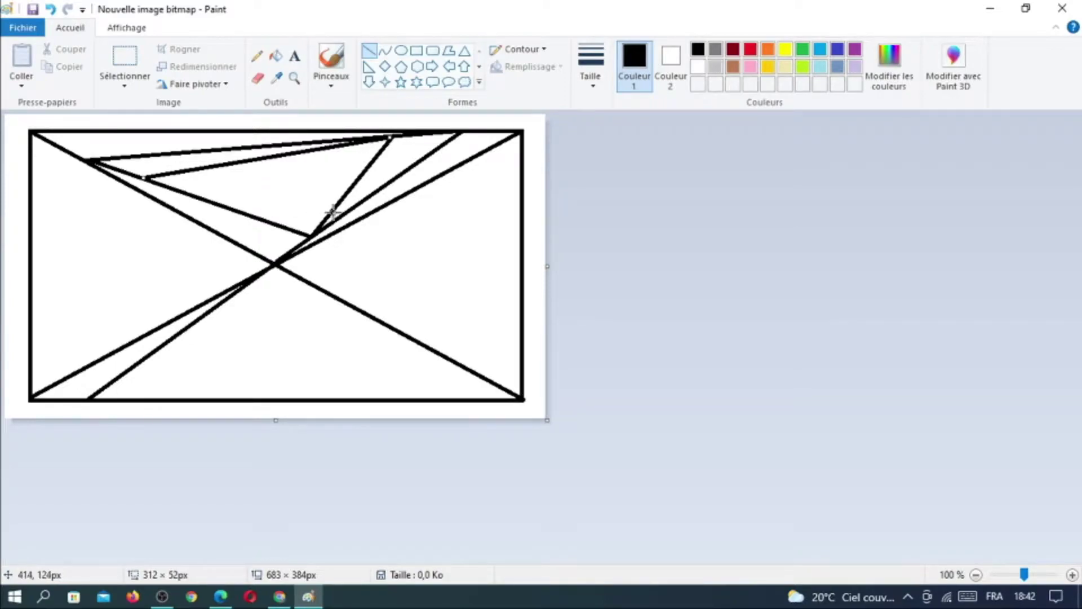
pyautogui.moveTo(334, 205)
pyautogui.mouseDown()
pyautogui.moveTo(180, 193)
pyautogui.moveTo(145, 178)
pyautogui.mouseUp()
pyautogui.moveTo(338, 138); pyautogui.dragTo(335, 205)
pyautogui.moveTo(339, 139); pyautogui.dragTo(349, 145)
pyautogui.moveTo(215, 186); pyautogui.dragTo(348, 144)
pyautogui.moveTo(339, 181); pyautogui.dragTo(213, 187)
pyautogui.moveTo(321, 154); pyautogui.dragTo(340, 178)
pyautogui.moveTo(319, 152)
pyautogui.mouseDown()
pyautogui.moveTo(275, 182)
pyautogui.moveTo(329, 168)
pyautogui.mouseUp()
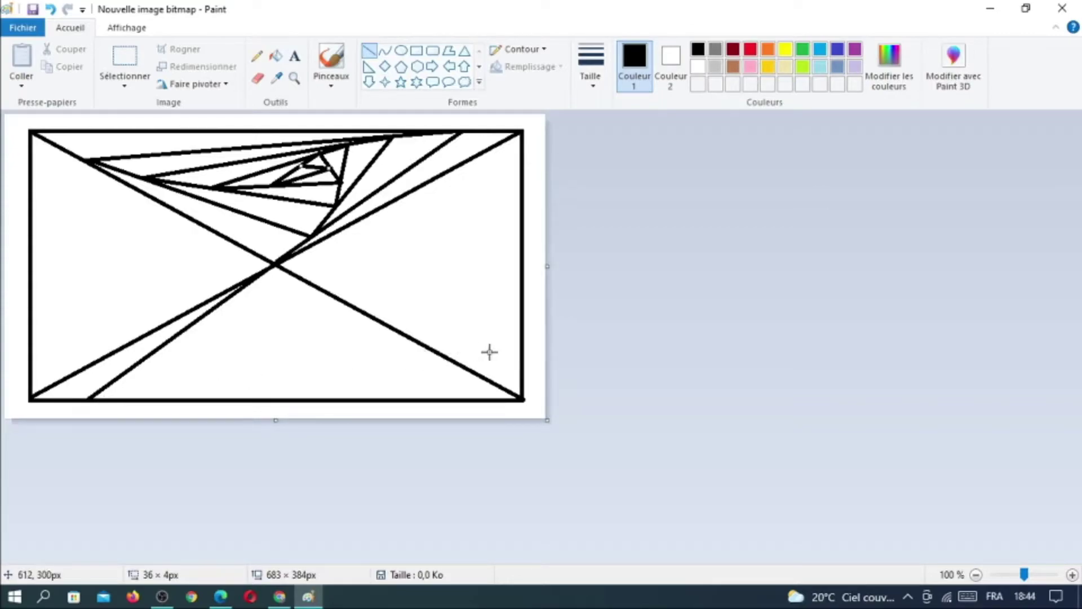
# Draw three connected lines in the lower wedge, between the lower-right diagonal, the steep line and the new lower side, as a spiral's first turn.
pyautogui.moveTo(468, 371); pyautogui.dragTo(93, 399)
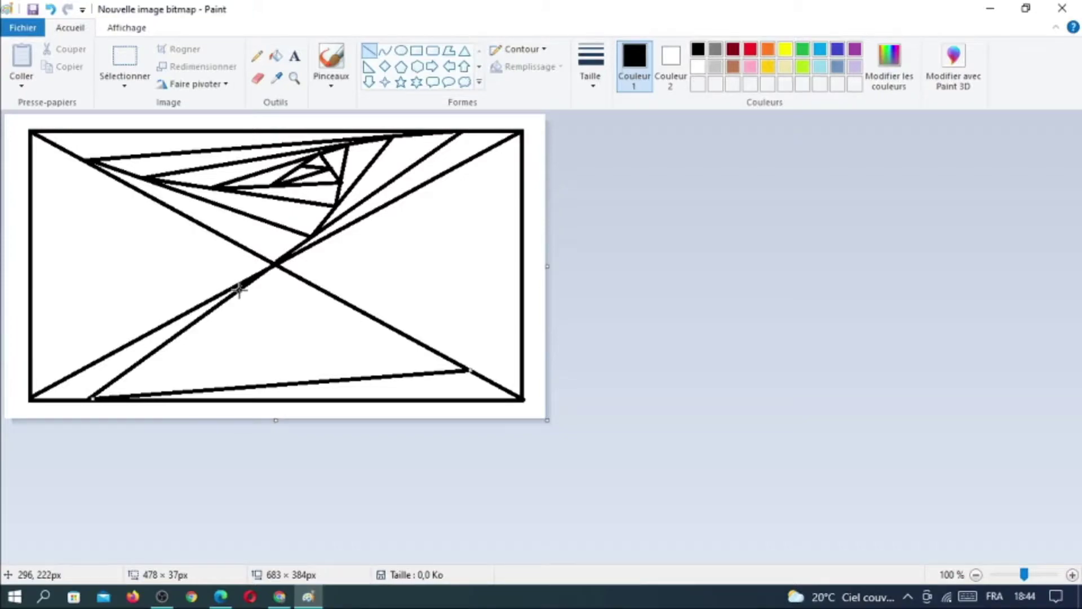
pyautogui.moveTo(239, 289); pyautogui.dragTo(467, 370)
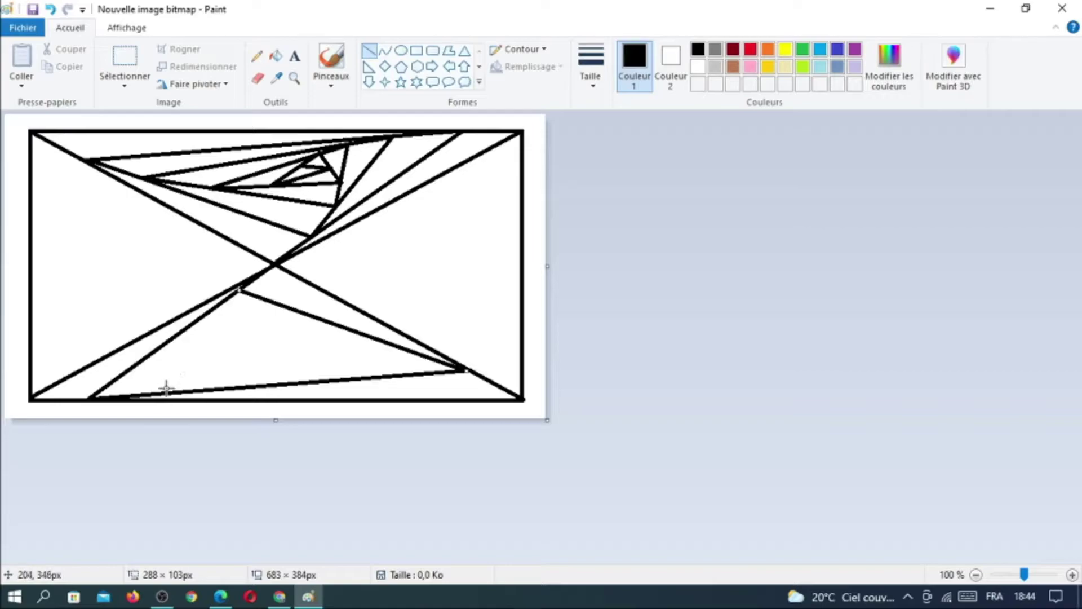
pyautogui.moveTo(162, 391); pyautogui.dragTo(240, 291)
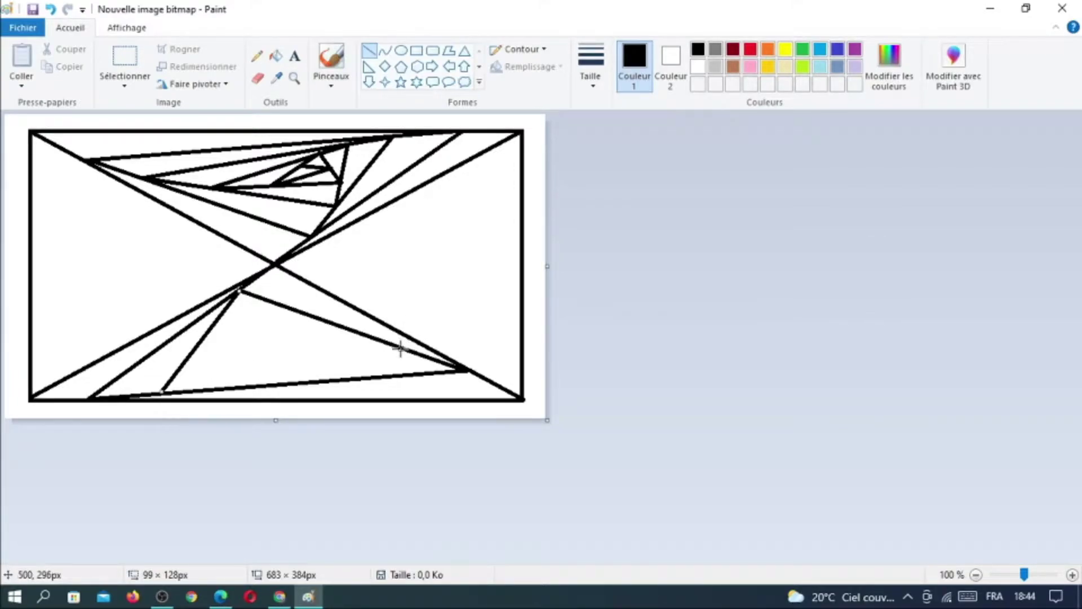
# Continue the line spiral inward in the lower wedge with ever smaller nested triangles down to its middle.
pyautogui.moveTo(400, 348); pyautogui.dragTo(165, 390)
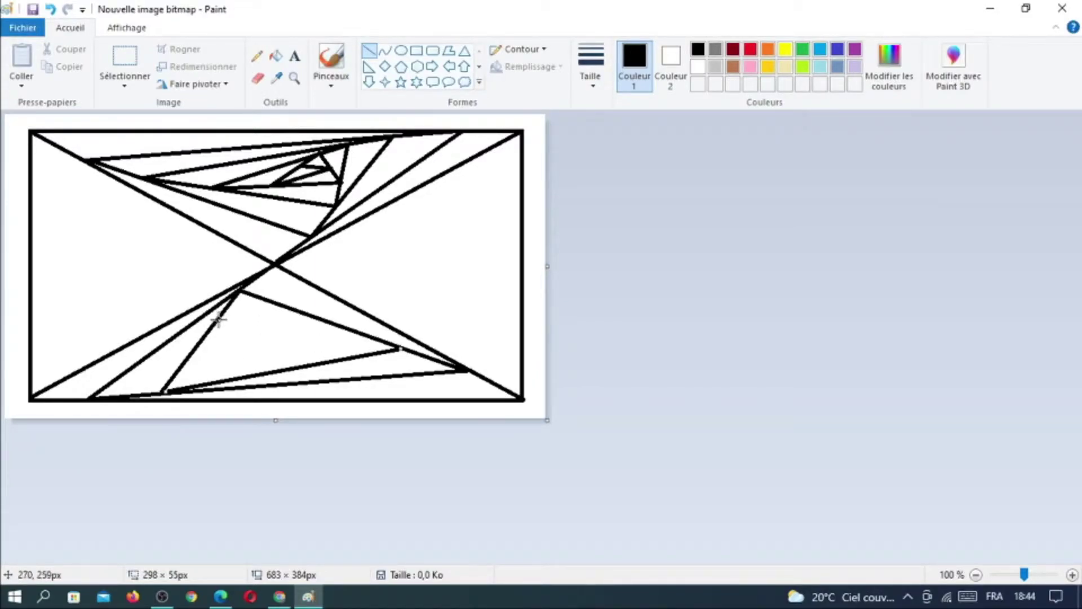
pyautogui.moveTo(219, 320); pyautogui.dragTo(403, 349)
pyautogui.moveTo(207, 384); pyautogui.dragTo(219, 320)
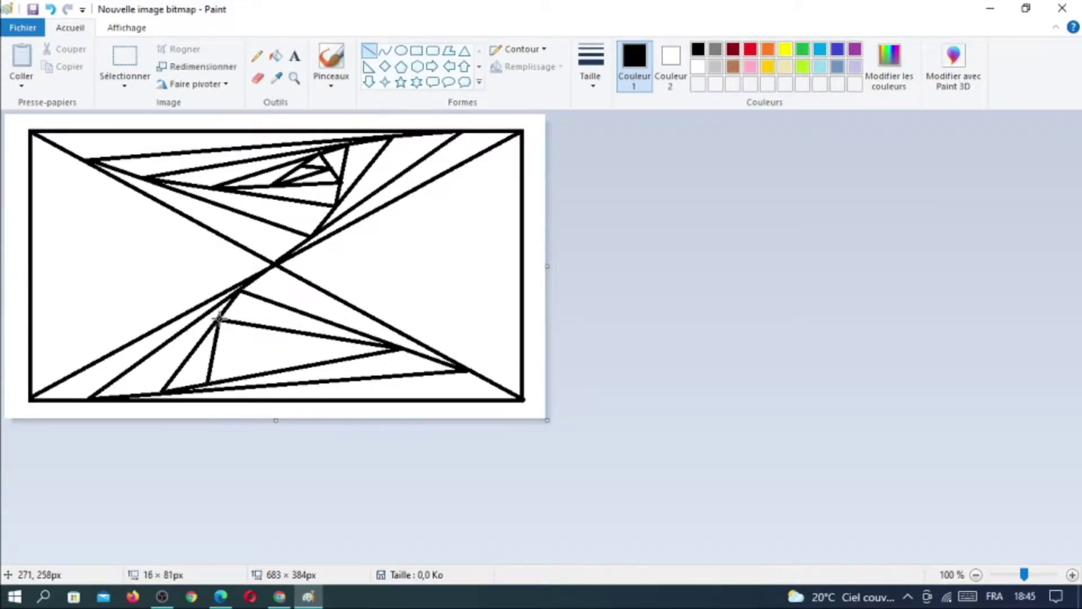
pyautogui.moveTo(331, 339); pyautogui.dragTo(208, 384)
pyautogui.moveTo(214, 345); pyautogui.dragTo(330, 337)
pyautogui.moveTo(243, 369); pyautogui.dragTo(268, 342)
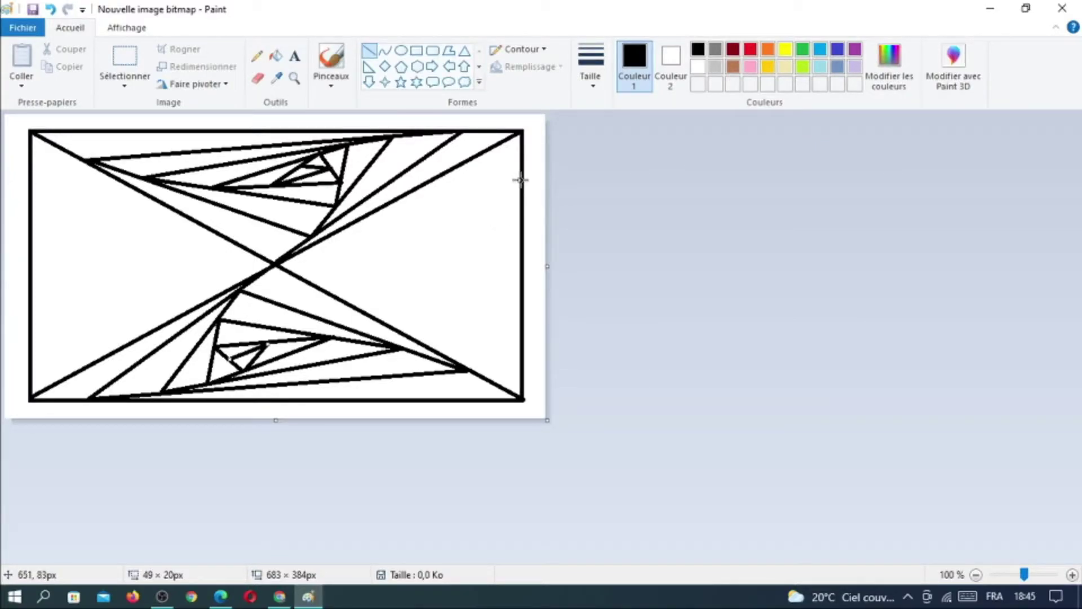
# Draw two lines to the diagonals' crossing, from the rectangle's right edge below the upper-right corner and its left edge above the lower-left corner.
pyautogui.moveTo(522, 178)
pyautogui.mouseDown()
pyautogui.moveTo(287, 249)
pyautogui.moveTo(280, 263)
pyautogui.mouseUp()
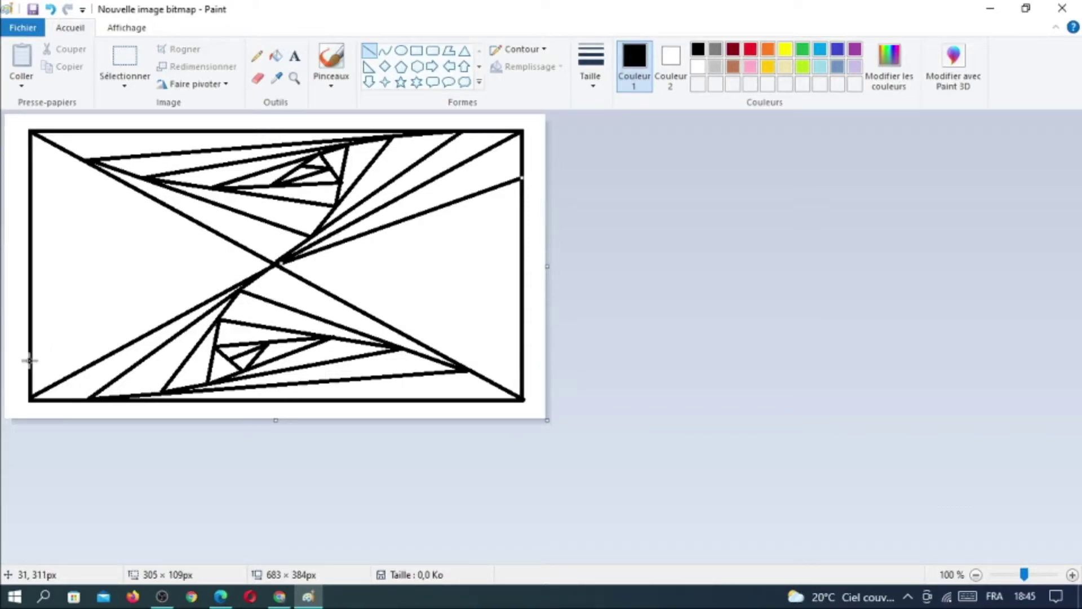
pyautogui.moveTo(30, 360); pyautogui.dragTo(273, 265)
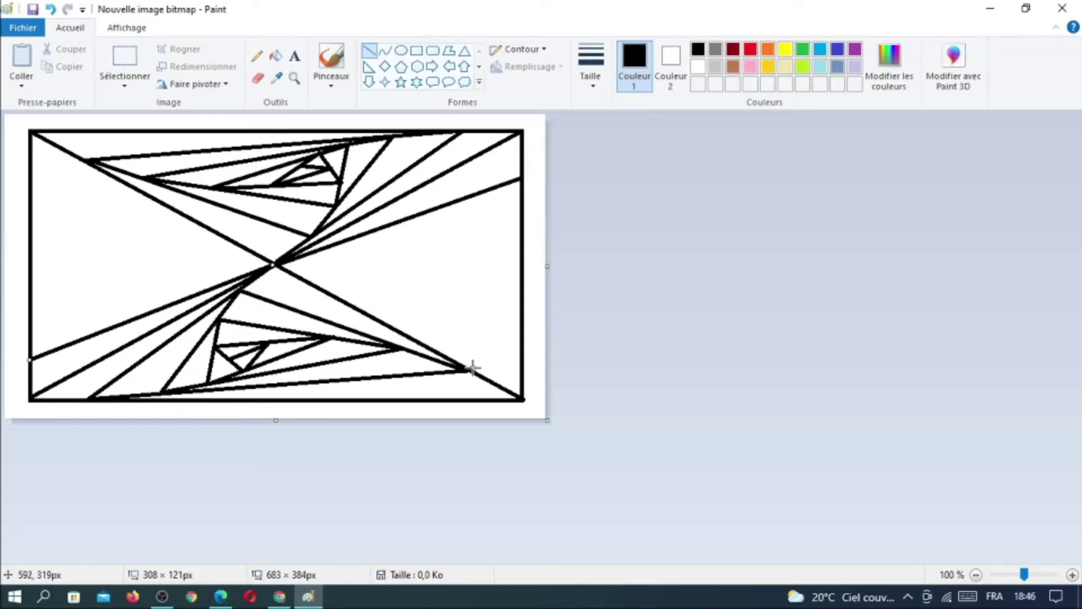
# Draw an inward line spiral of nested triangles in the right wedge, starting from the lower-right diagonal to the new line's outer end.
pyautogui.moveTo(472, 368); pyautogui.dragTo(522, 178)
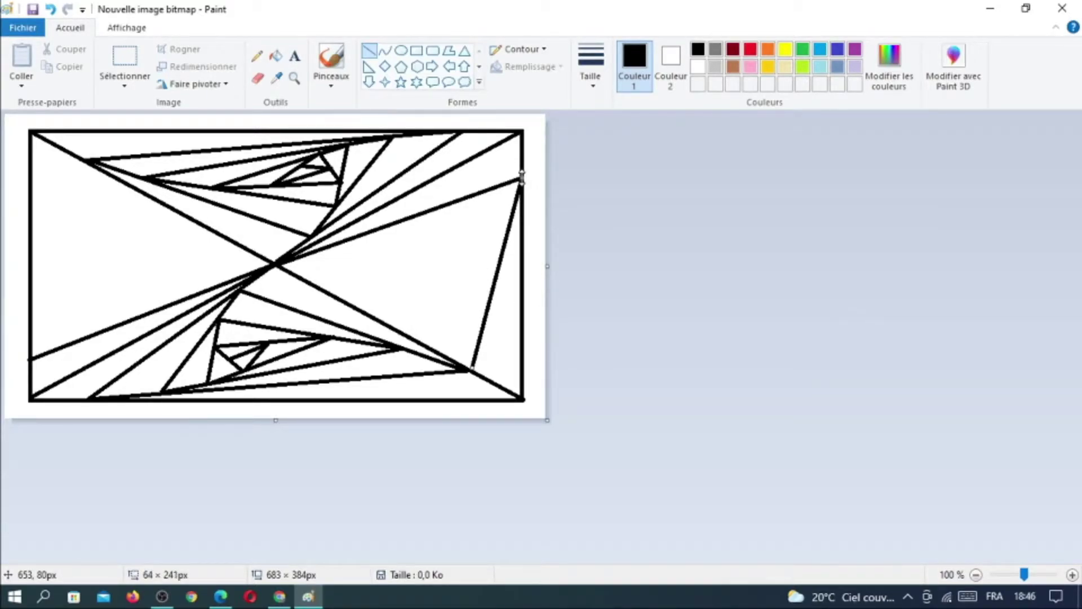
pyautogui.click(442, 334)
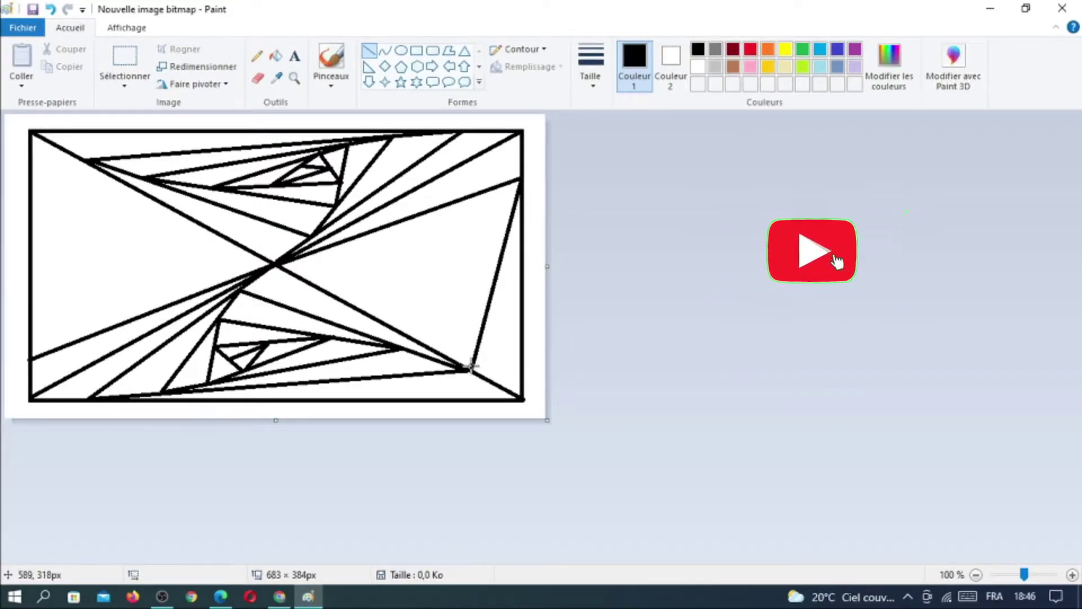
pyautogui.moveTo(470, 370); pyautogui.dragTo(325, 248)
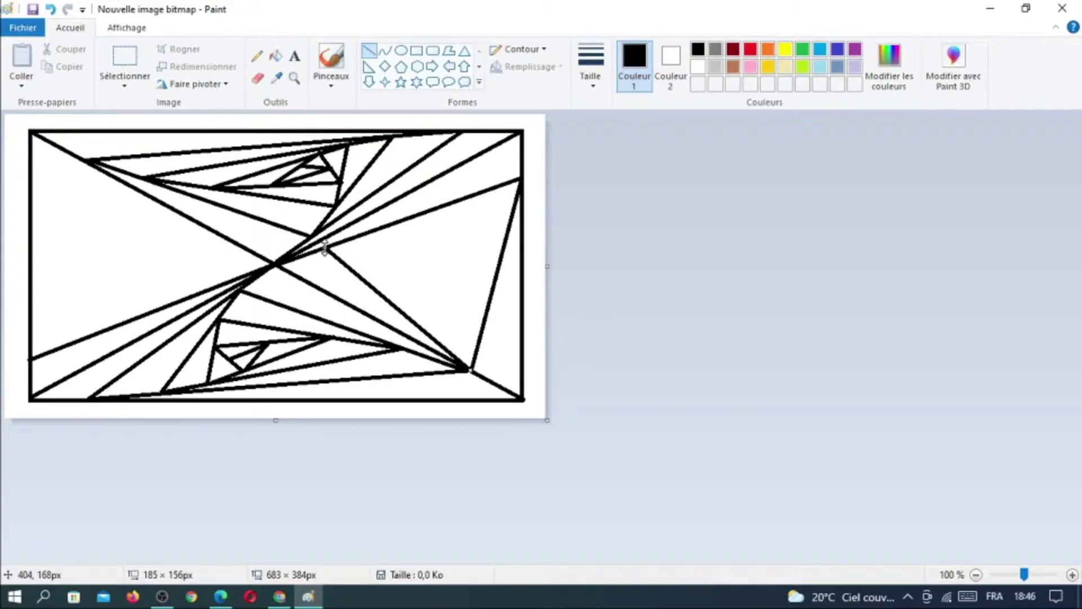
pyautogui.click(363, 254)
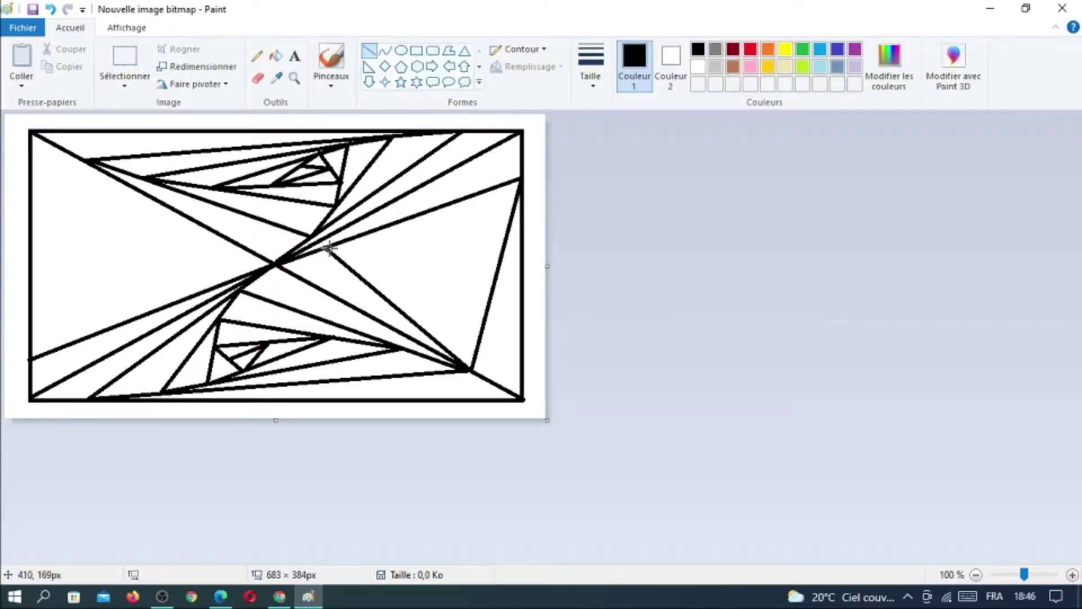
pyautogui.moveTo(330, 249)
pyautogui.mouseDown()
pyautogui.moveTo(509, 228)
pyautogui.moveTo(438, 336)
pyautogui.moveTo(372, 247)
pyautogui.moveTo(484, 260)
pyautogui.moveTo(419, 310)
pyautogui.moveTo(409, 254)
pyautogui.moveTo(457, 277)
pyautogui.moveTo(419, 290)
pyautogui.mouseUp()
pyautogui.click(437, 336)
pyautogui.click(374, 248)
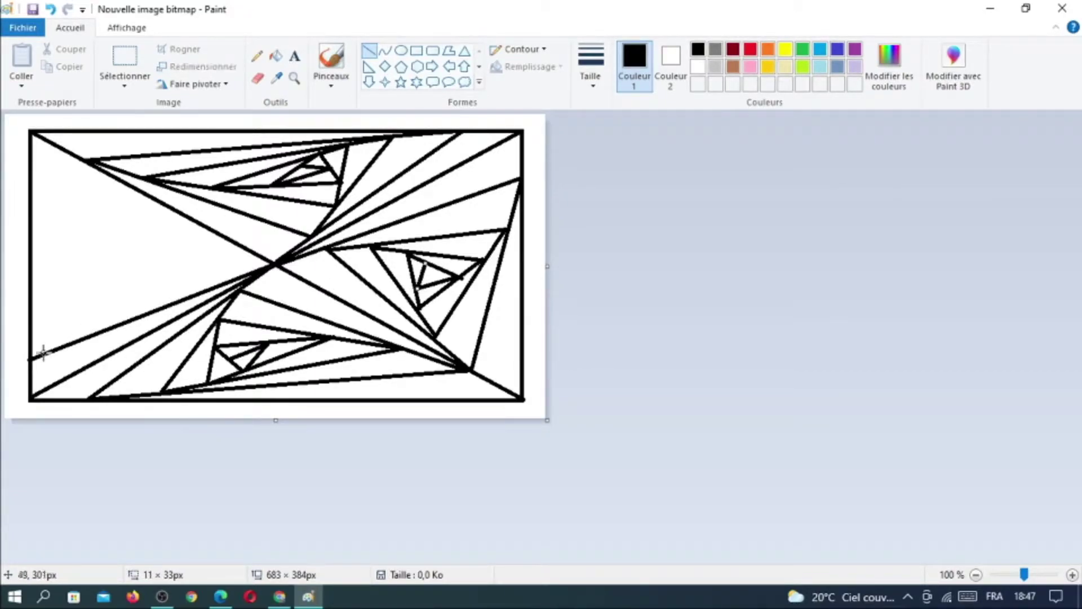
# Draw a matching inward line spiral of nested triangles in the left wedge, starting between the new line's outer end and the upper-left diagonal.
pyautogui.moveTo(32, 356)
pyautogui.mouseDown()
pyautogui.moveTo(69, 163)
pyautogui.moveTo(88, 162)
pyautogui.mouseUp()
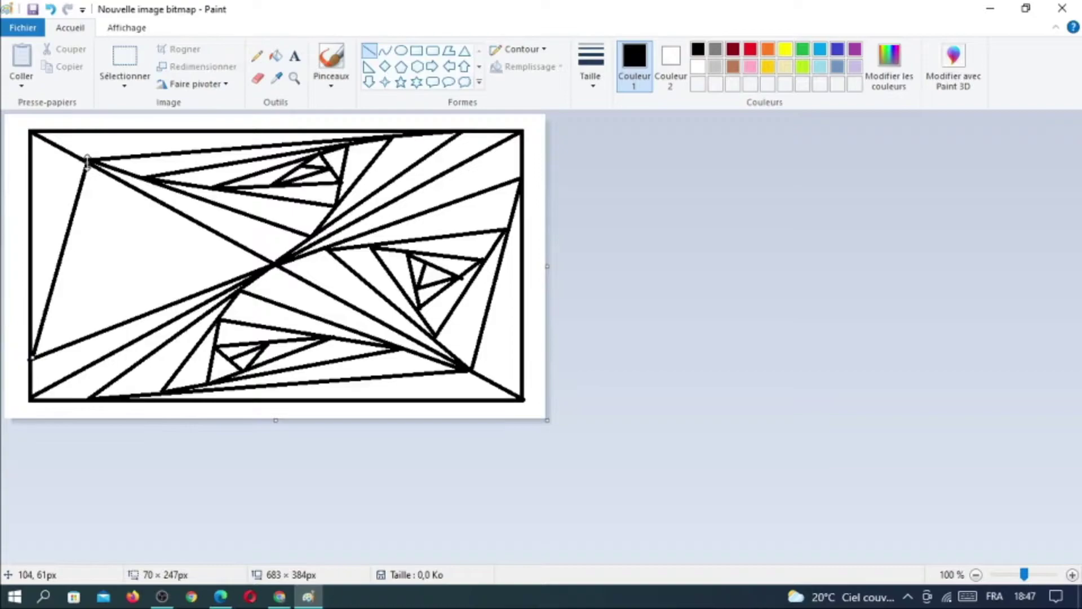
pyautogui.click(96, 175)
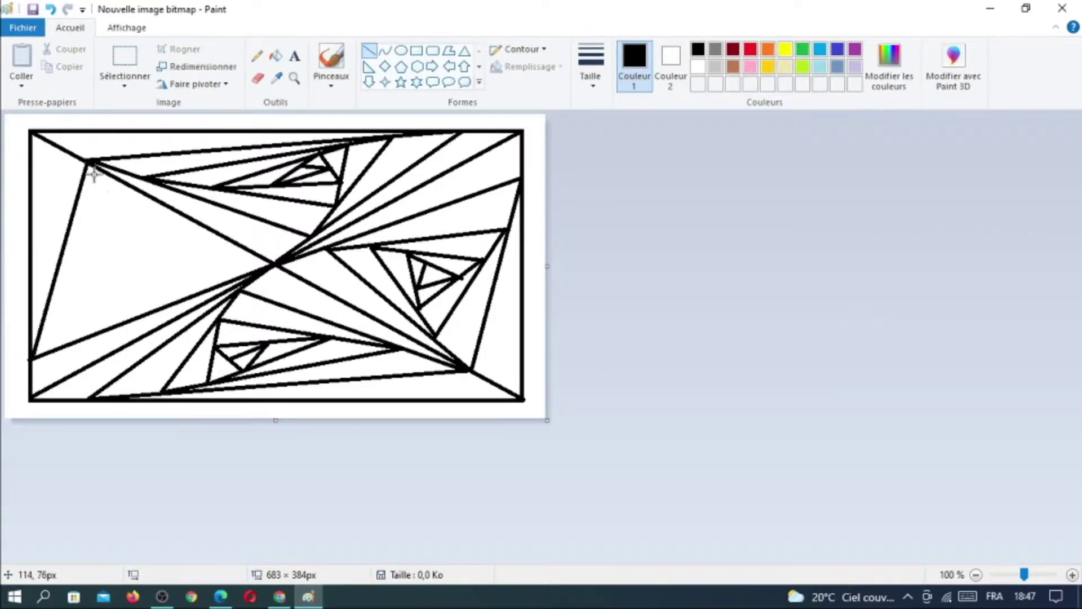
pyautogui.moveTo(87, 163); pyautogui.dragTo(228, 280)
pyautogui.click(191, 283)
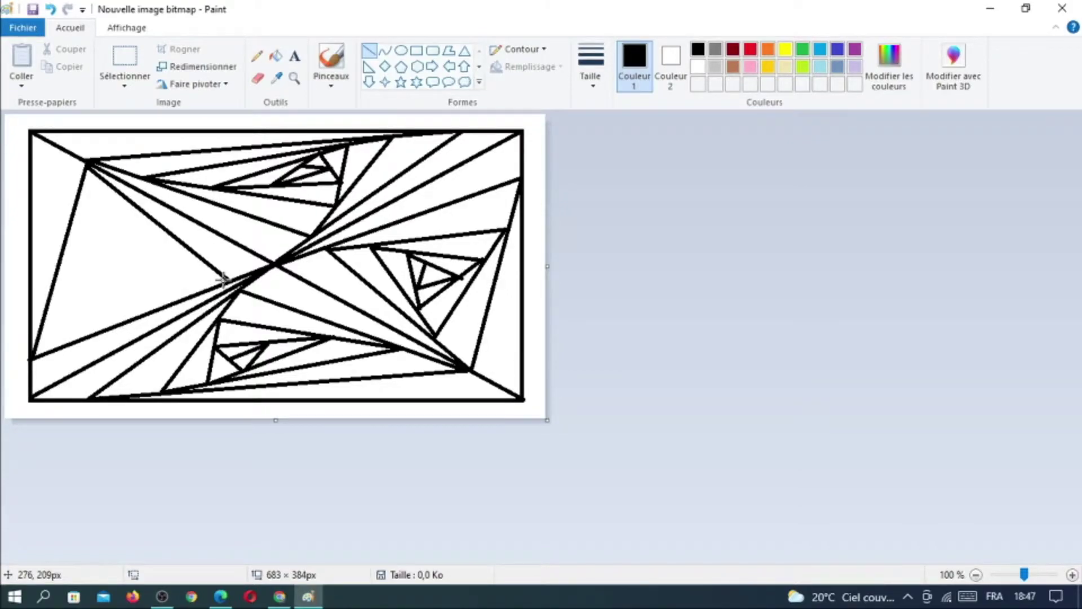
pyautogui.moveTo(225, 279); pyautogui.dragTo(43, 314)
pyautogui.click(69, 301)
pyautogui.moveTo(45, 313)
pyautogui.mouseDown()
pyautogui.moveTo(115, 193)
pyautogui.moveTo(153, 266)
pyautogui.moveTo(178, 287)
pyautogui.moveTo(64, 285)
pyautogui.moveTo(137, 226)
pyautogui.mouseUp()
pyautogui.moveTo(142, 284); pyautogui.dragTo(137, 229)
pyautogui.moveTo(94, 261); pyautogui.dragTo(140, 252)
pyautogui.moveTo(131, 271); pyautogui.dragTo(140, 254)
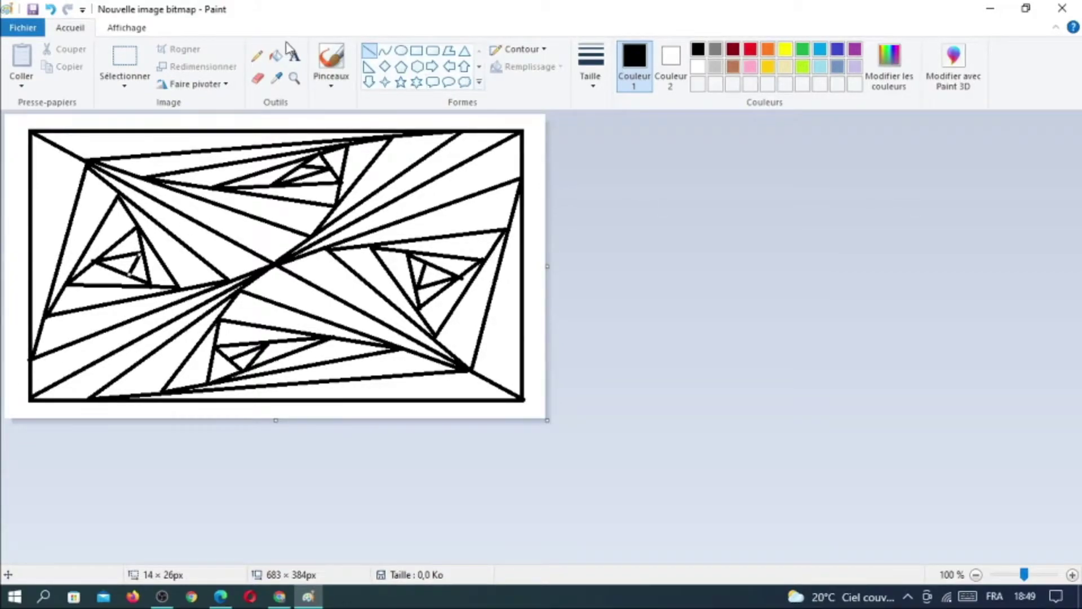
# Fill the upper-right corner band, the upper wedge's band beside the steep line and the small areas around its spiral's core with red.
pyautogui.click(276, 59)
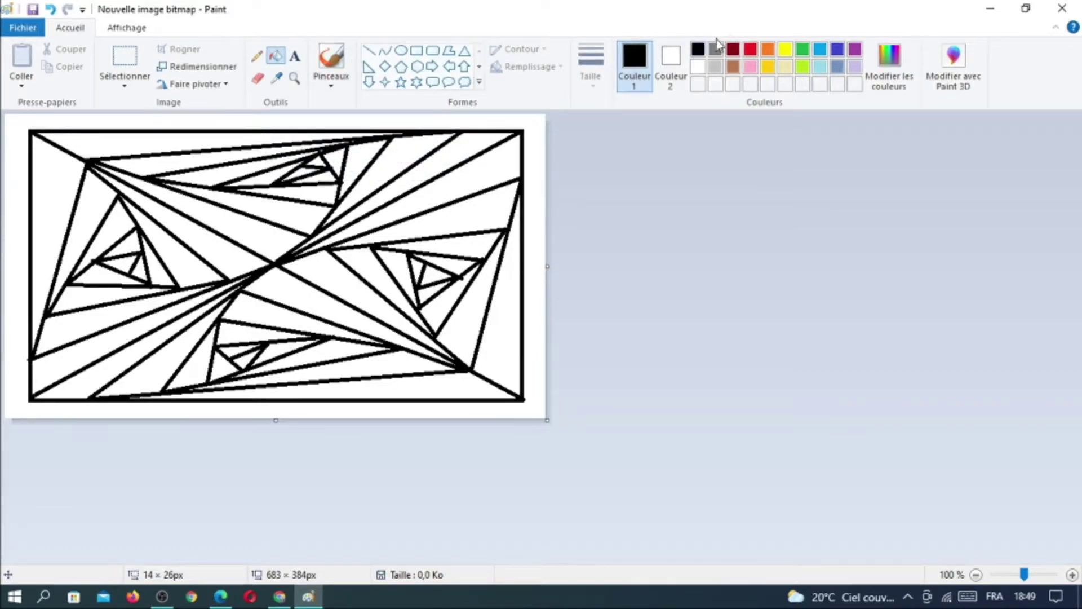
pyautogui.click(754, 52)
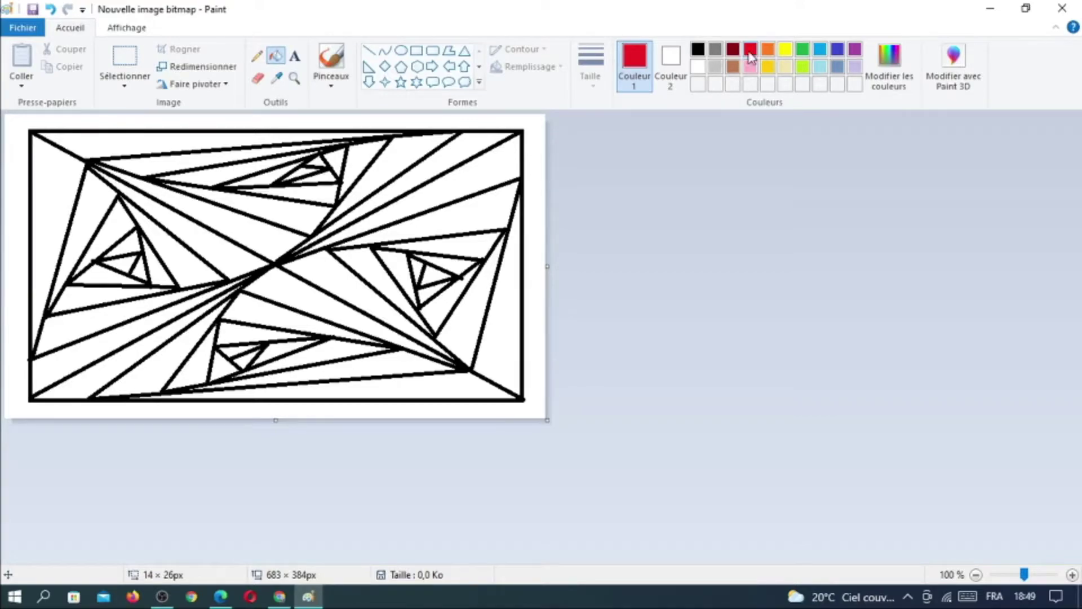
pyautogui.click(506, 161)
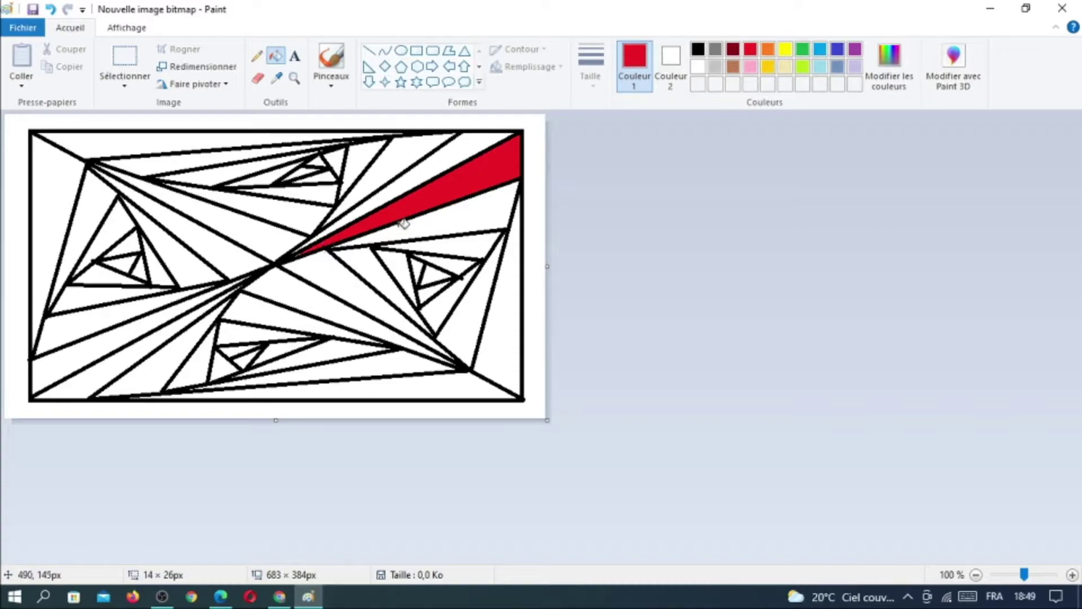
pyautogui.click(399, 154)
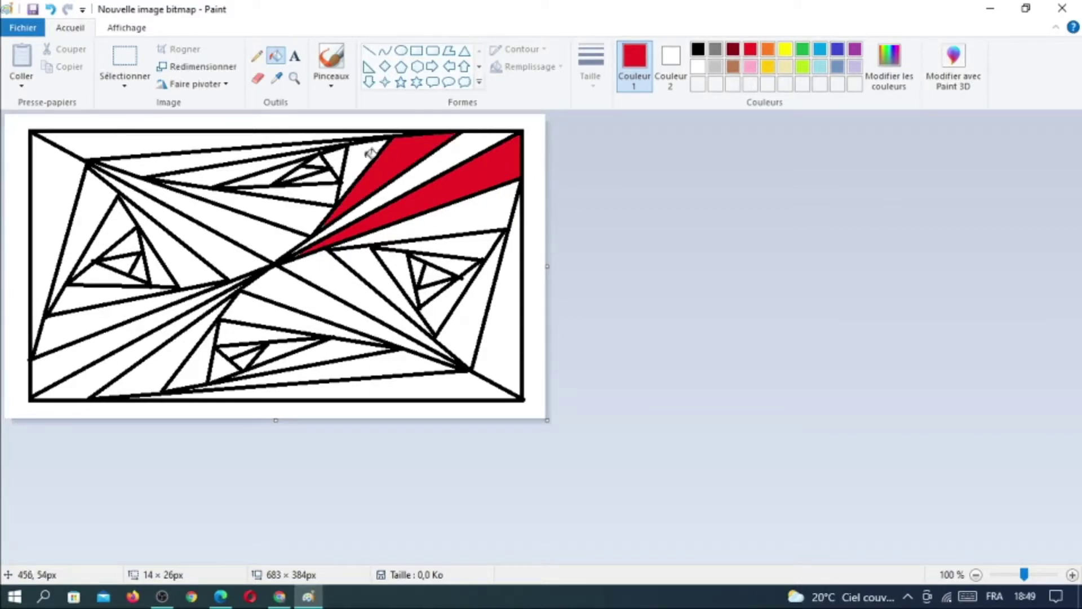
pyautogui.click(334, 160)
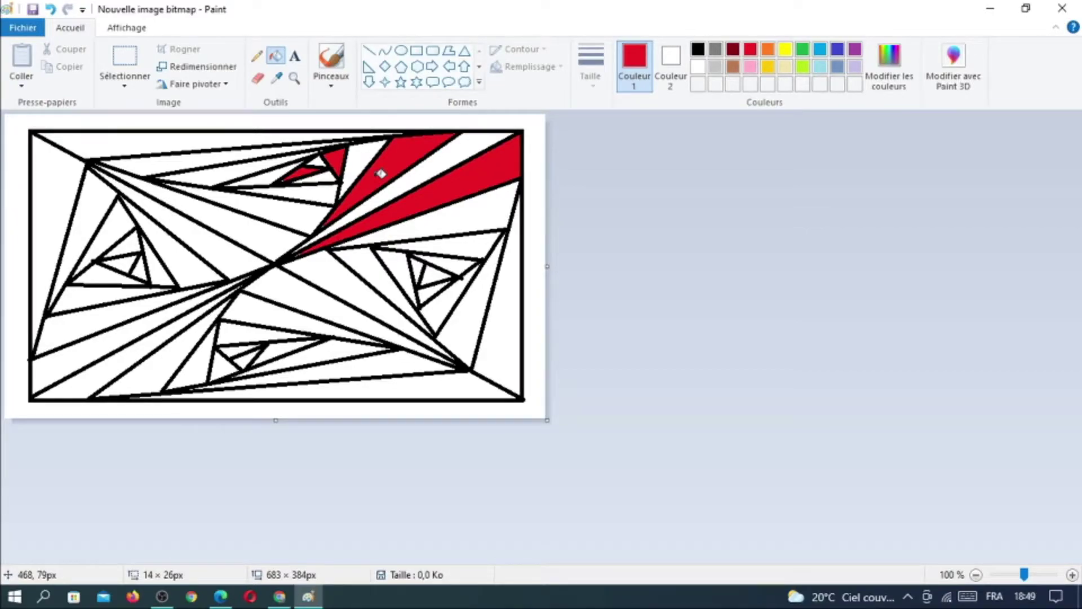
# Fill the right spiral's upper and core triangles, the long strip under the rectangle's upper edge and the upper spiral's inner strip with red.
pyautogui.click(480, 240)
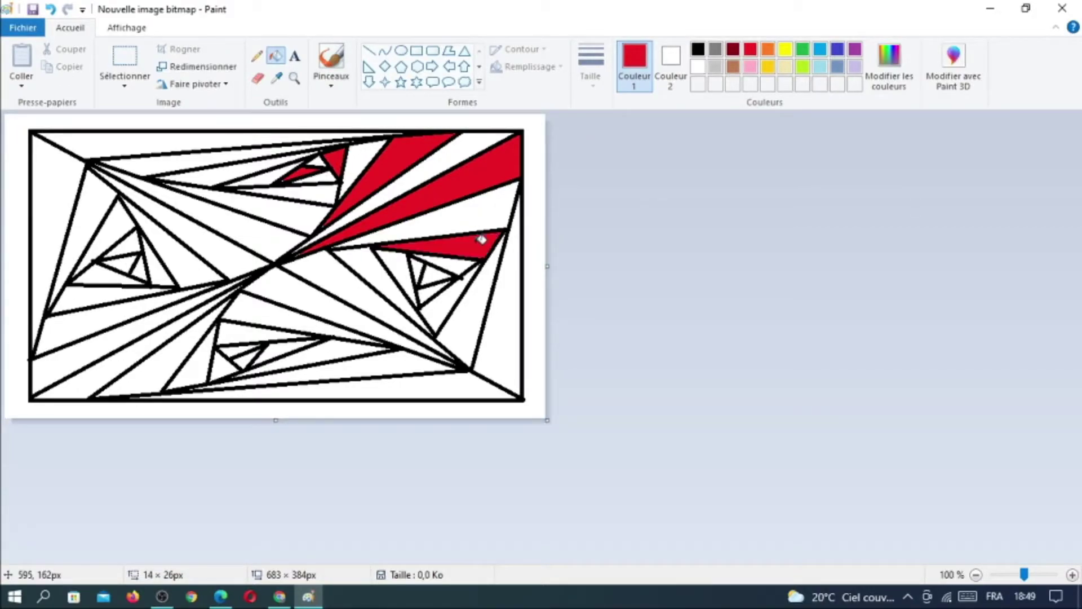
pyautogui.click(439, 274)
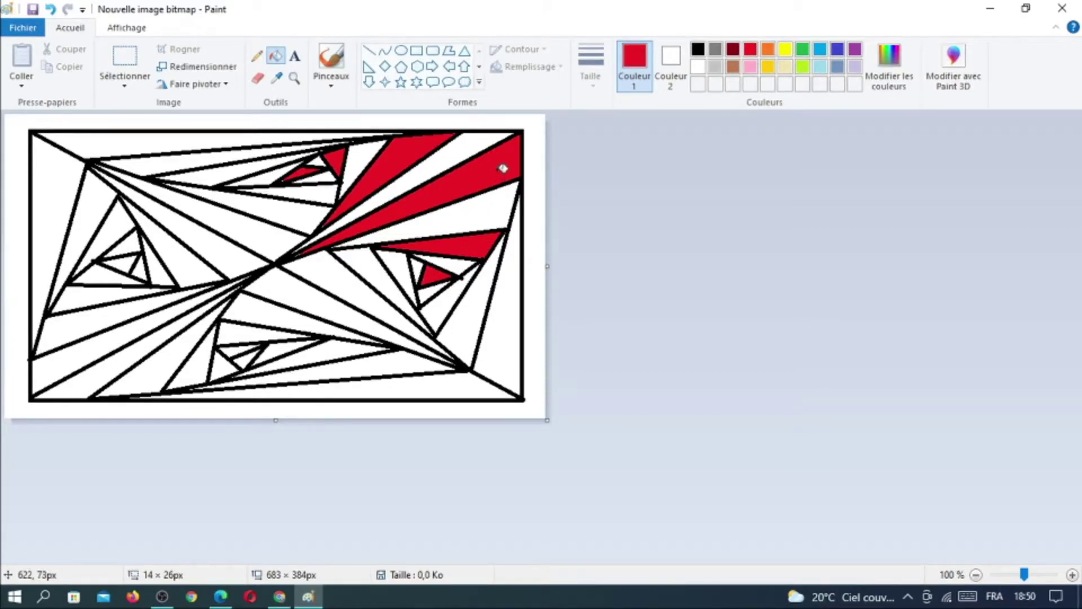
pyautogui.click(111, 138)
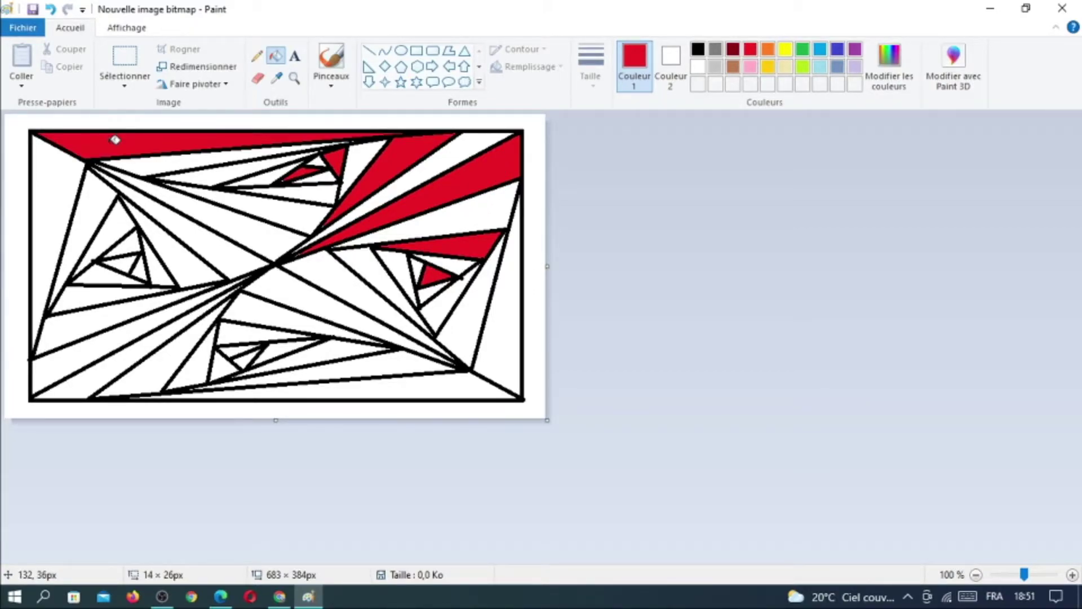
pyautogui.click(215, 175)
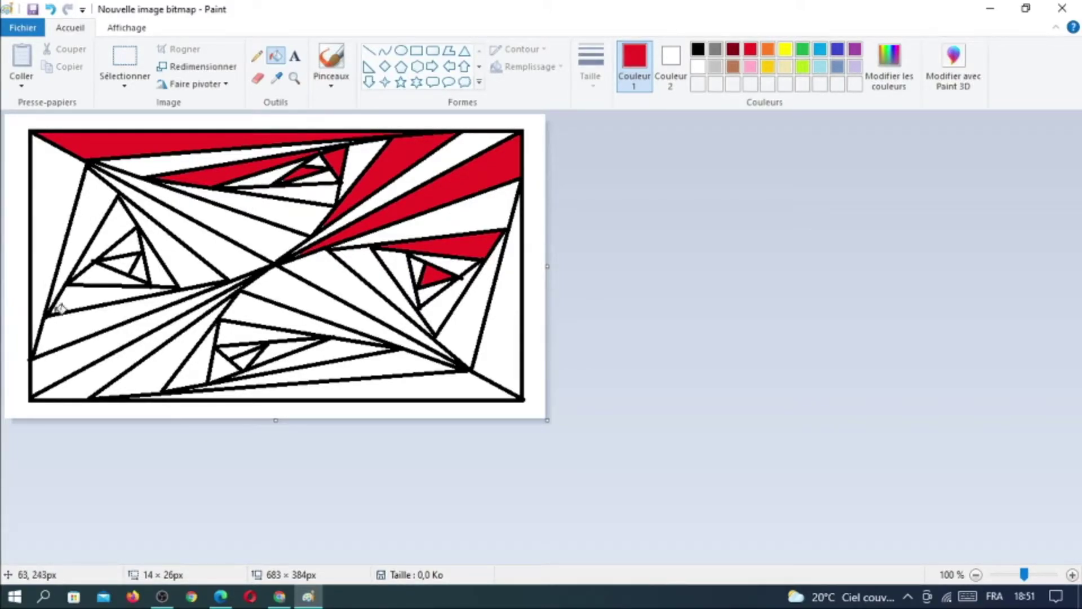
# Fill the strip along the rectangle's lower edge, the lower spiral's inner strip and its small core triangle with red.
pyautogui.click(448, 386)
pyautogui.click(340, 346)
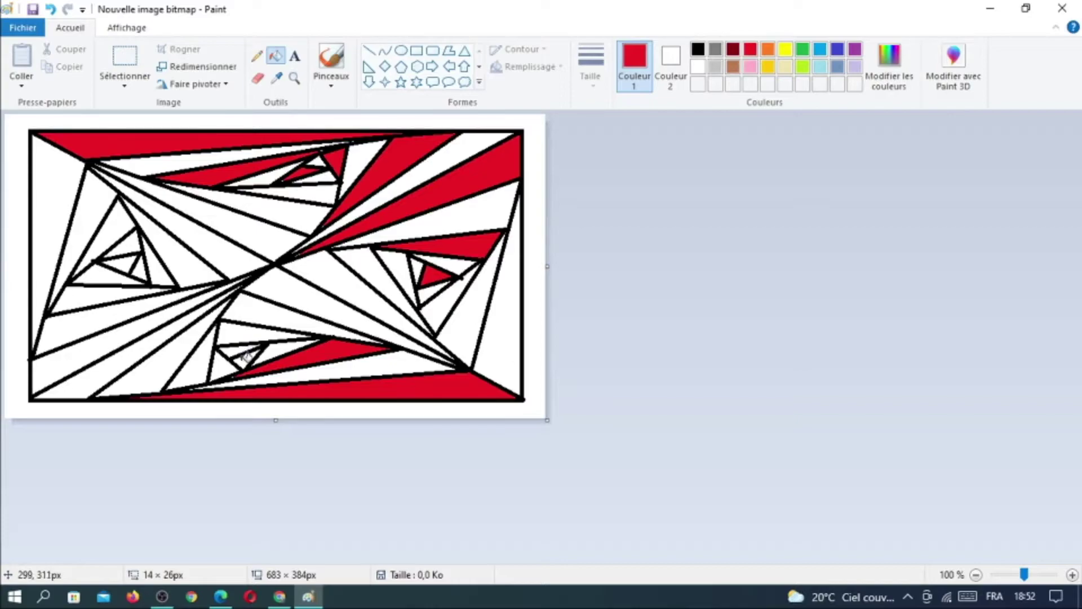
pyautogui.click(248, 358)
pyautogui.click(129, 259)
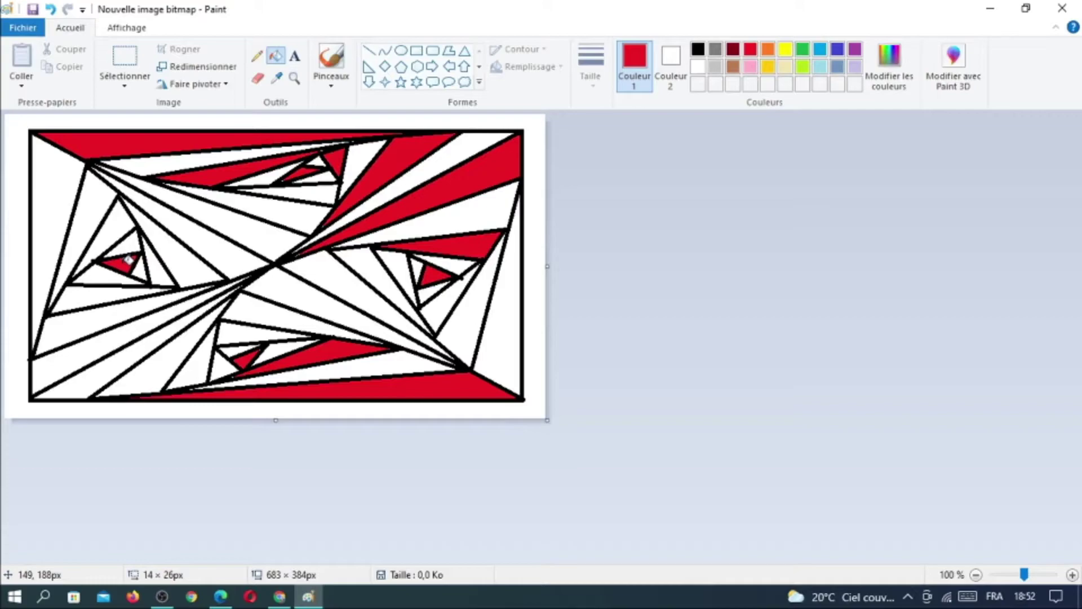
pyautogui.click(120, 221)
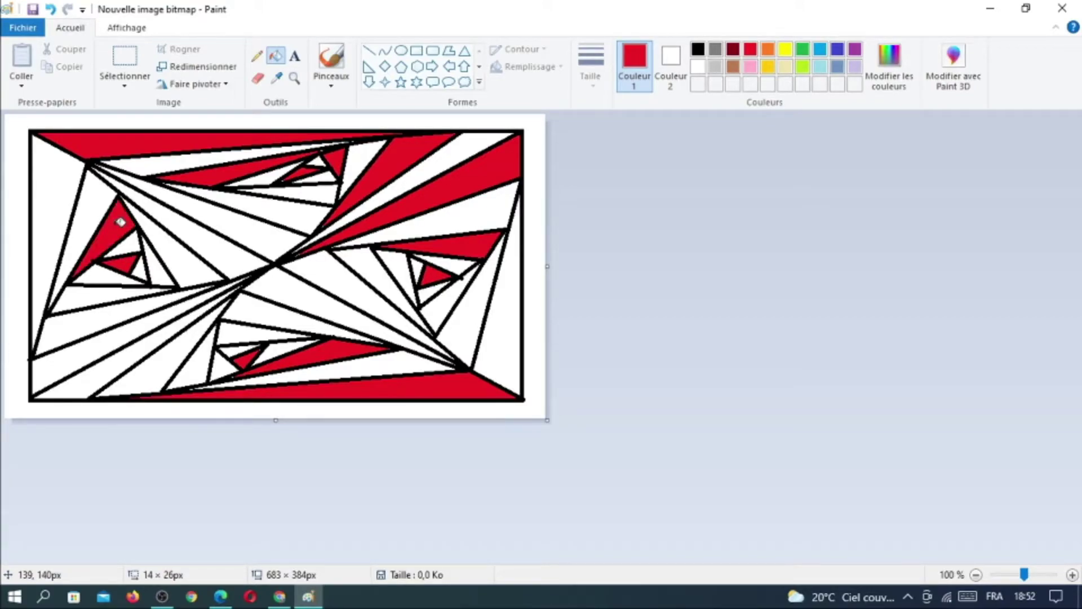
pyautogui.click(61, 191)
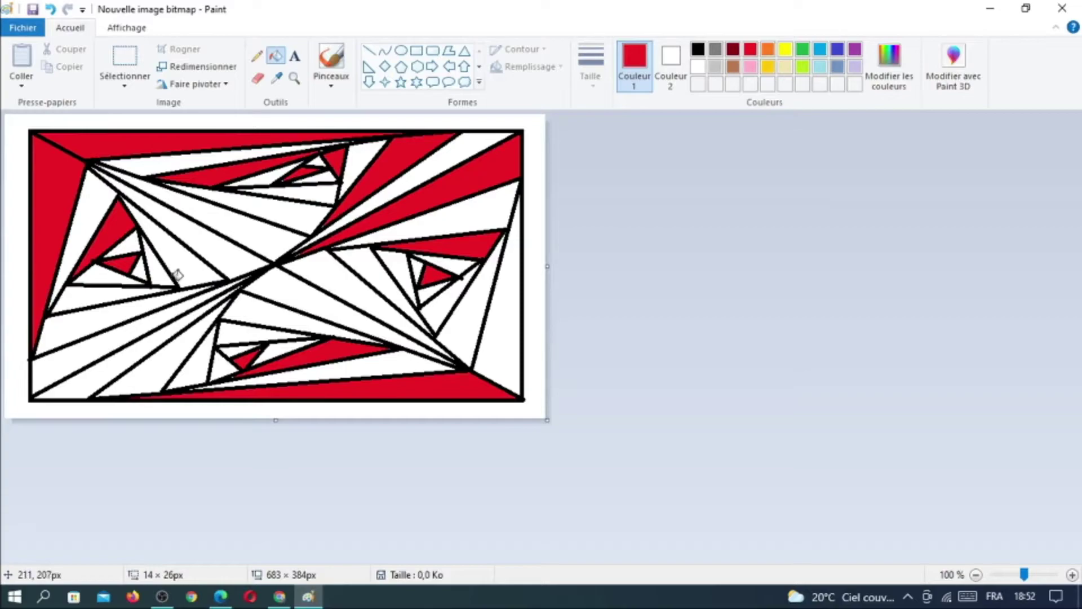
pyautogui.rightClick(60, 201)
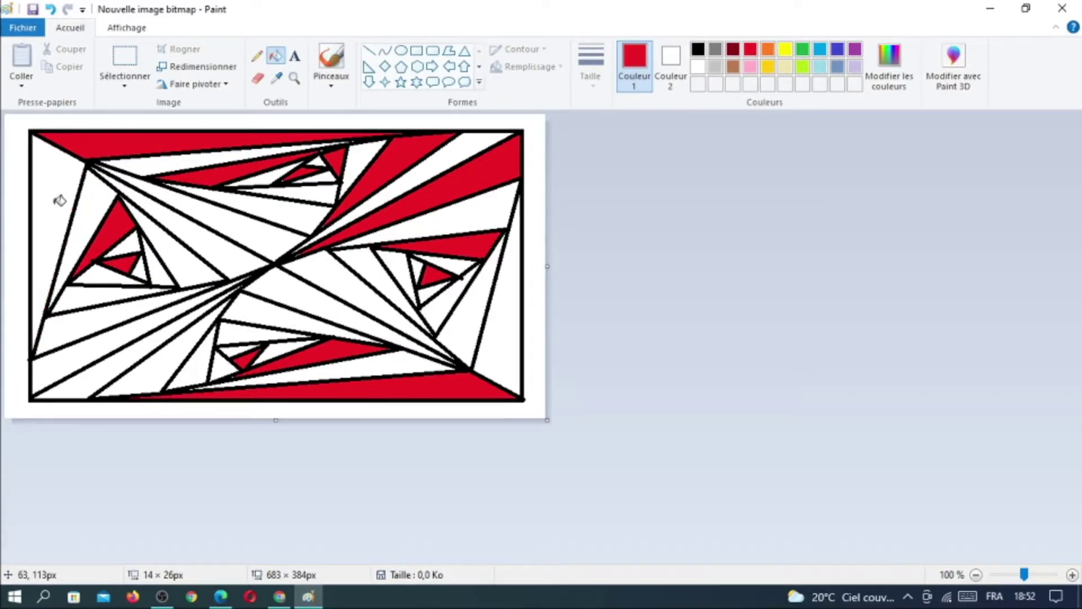
pyautogui.rightClick(117, 226)
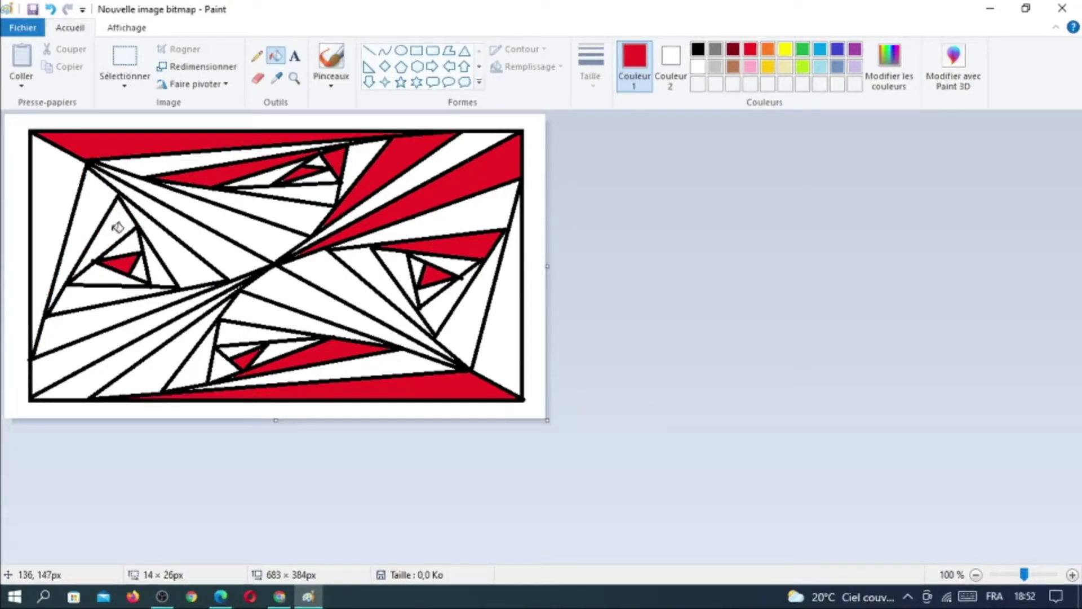
pyautogui.rightClick(129, 258)
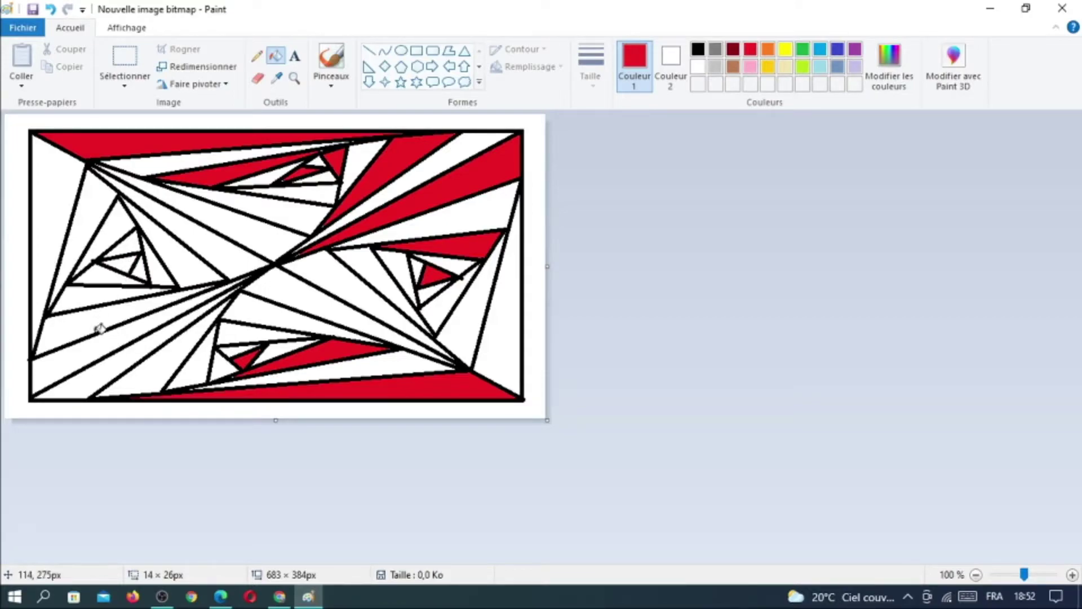
# Fill the lower-left corner band, the left spiral's lower strip and core triangle, and the lower wedge's band and small side area with red.
pyautogui.click(56, 366)
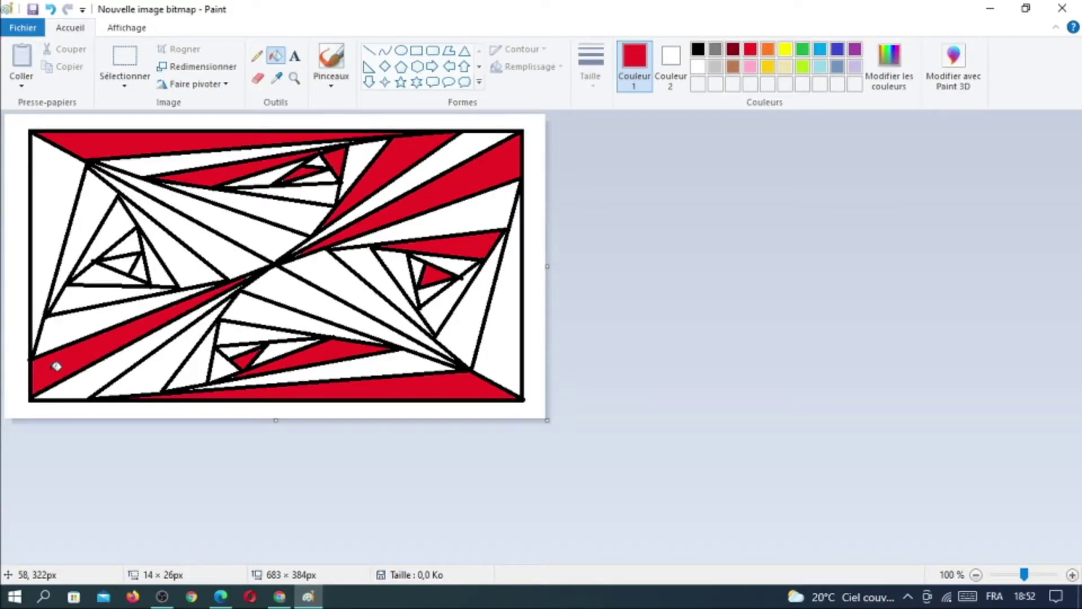
pyautogui.click(82, 297)
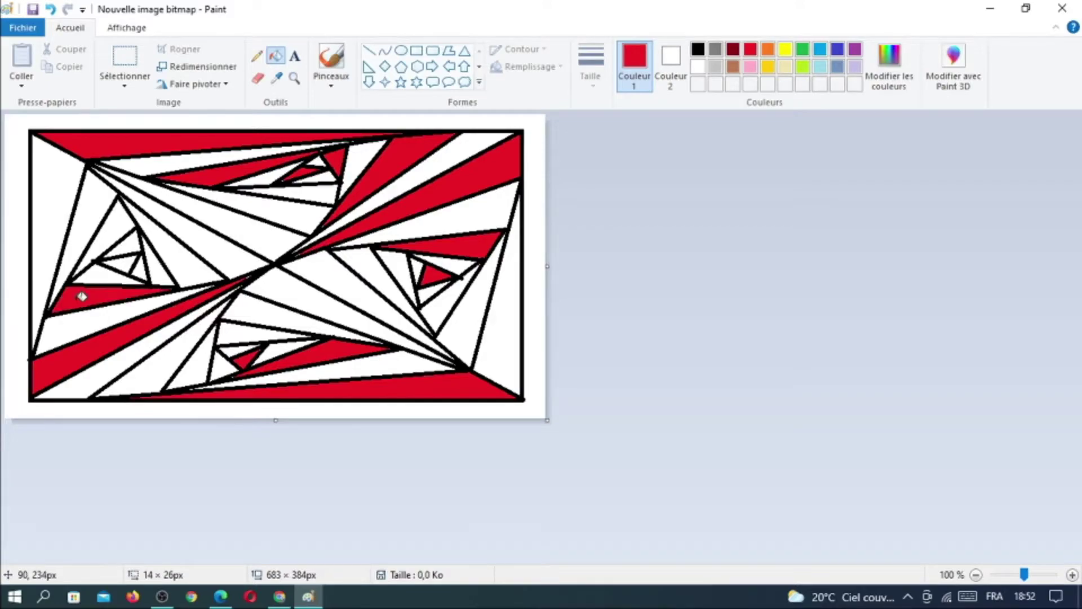
pyautogui.click(127, 263)
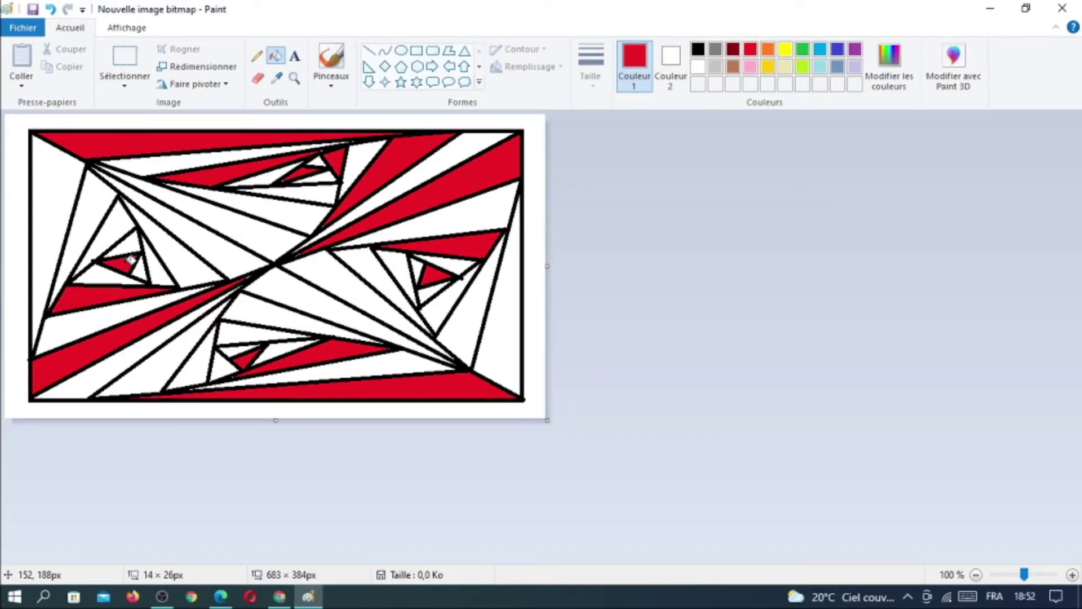
pyautogui.click(158, 363)
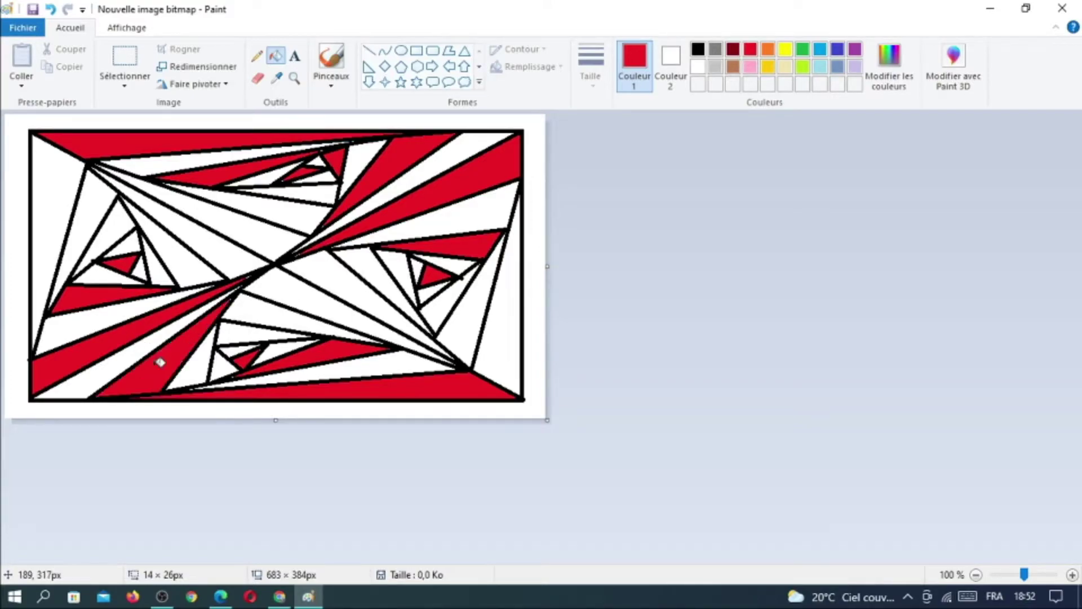
pyautogui.click(223, 365)
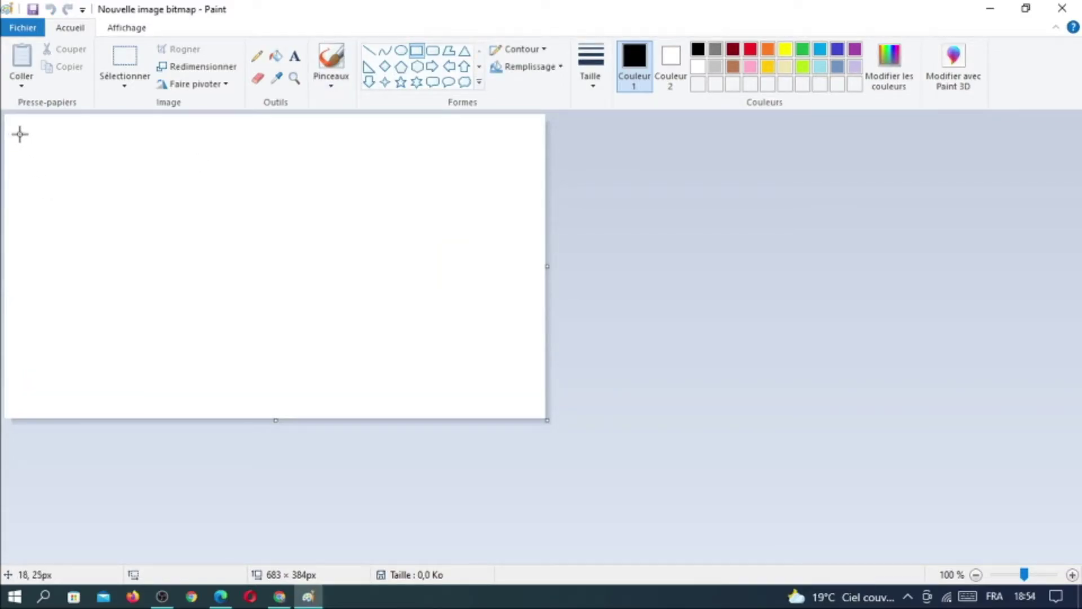
# Draw a black rectangle about 639 × 343 px on the blank canvas and divide it with vertical and horizontal centre lines.
pyautogui.moveTo(20, 130); pyautogui.dragTo(527, 402)
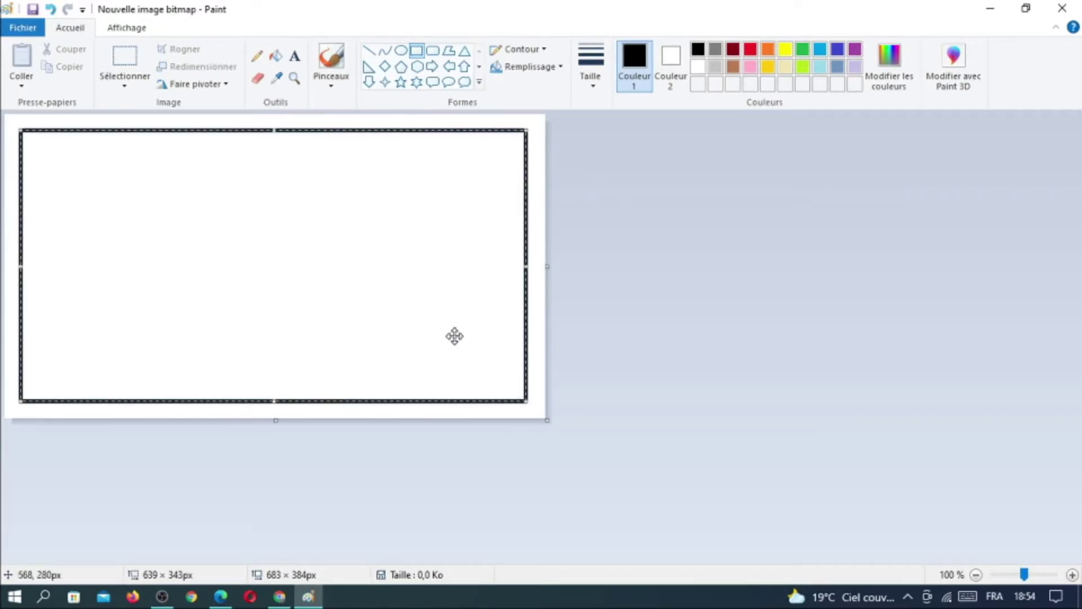
pyautogui.click(371, 54)
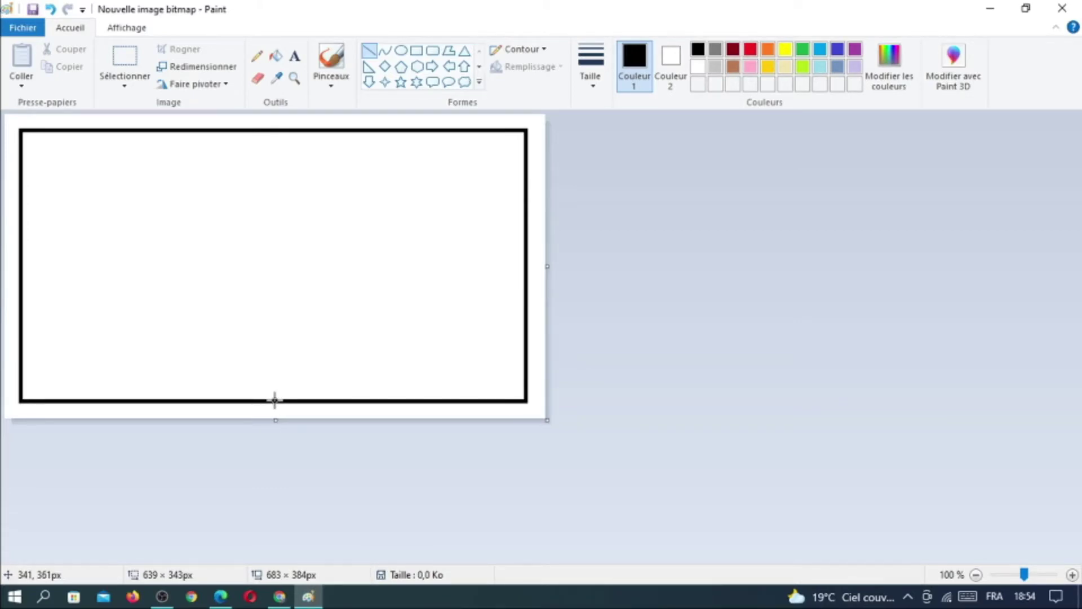
pyautogui.moveTo(275, 401); pyautogui.dragTo(275, 129)
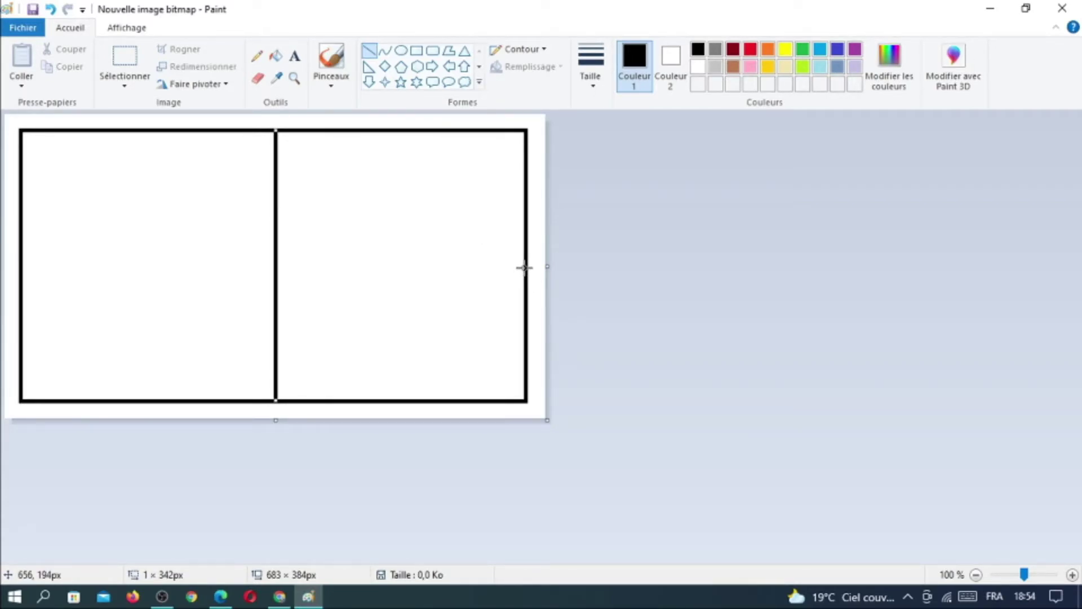
pyautogui.moveTo(524, 269)
pyautogui.mouseDown()
pyautogui.moveTo(10, 280)
pyautogui.moveTo(20, 269)
pyautogui.mouseUp()
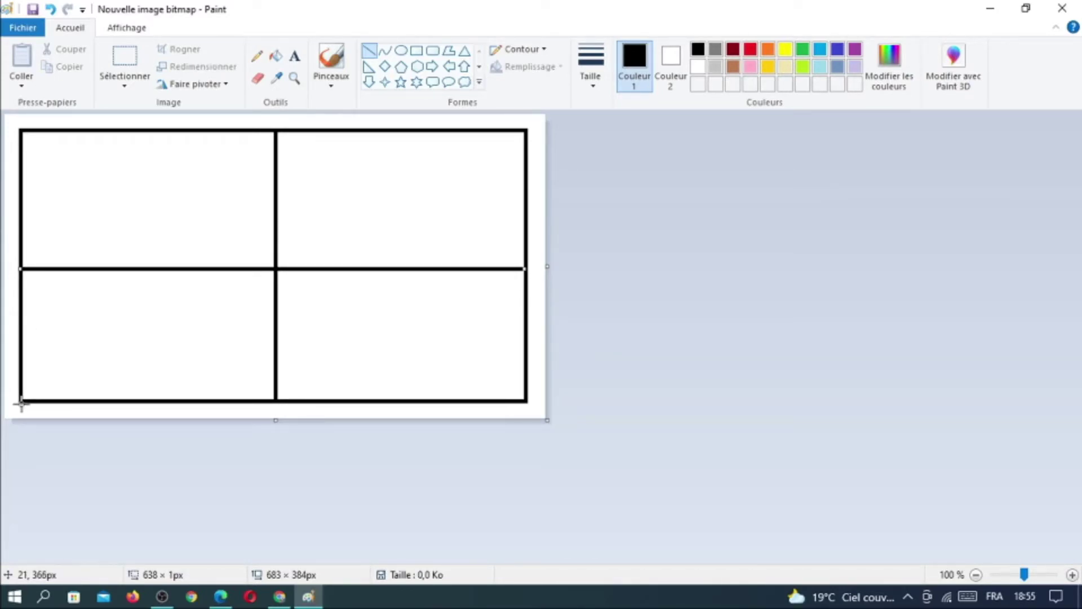
# Draw both diagonals of the rectangle from corner to corner, crossing at the centre.
pyautogui.moveTo(22, 401)
pyautogui.mouseDown()
pyautogui.moveTo(380, 231)
pyautogui.moveTo(531, 138)
pyautogui.moveTo(525, 132)
pyautogui.mouseUp()
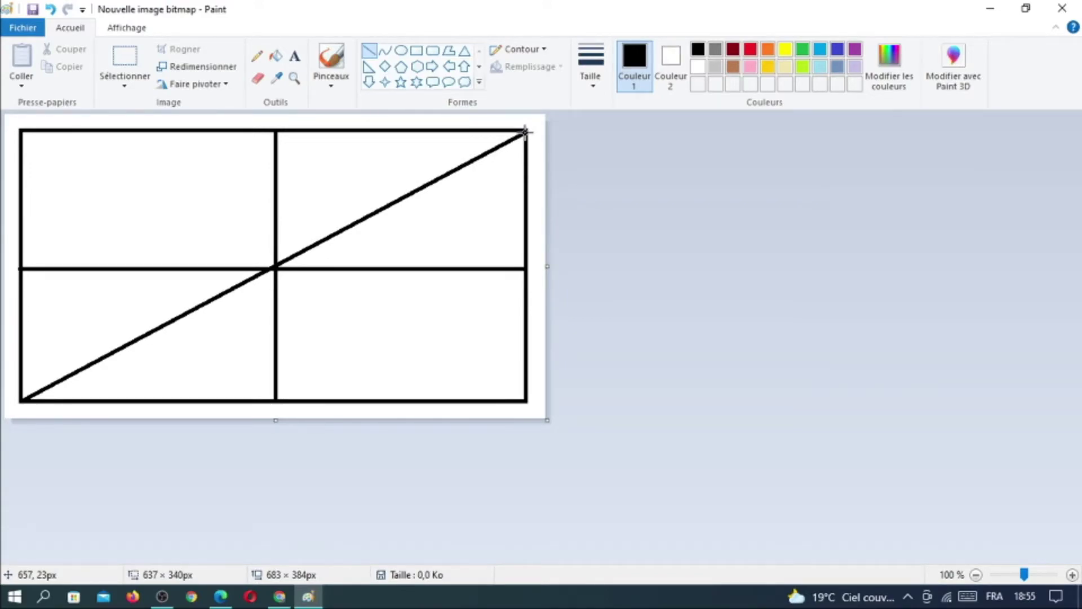
pyautogui.moveTo(524, 132); pyautogui.dragTo(526, 133)
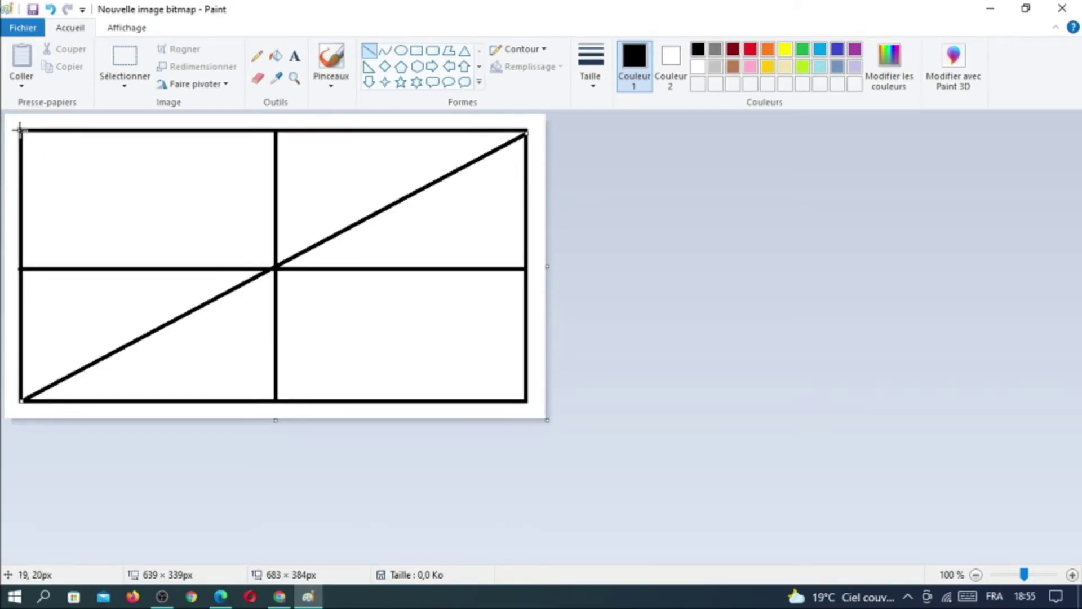
pyautogui.moveTo(20, 130); pyautogui.dragTo(526, 400)
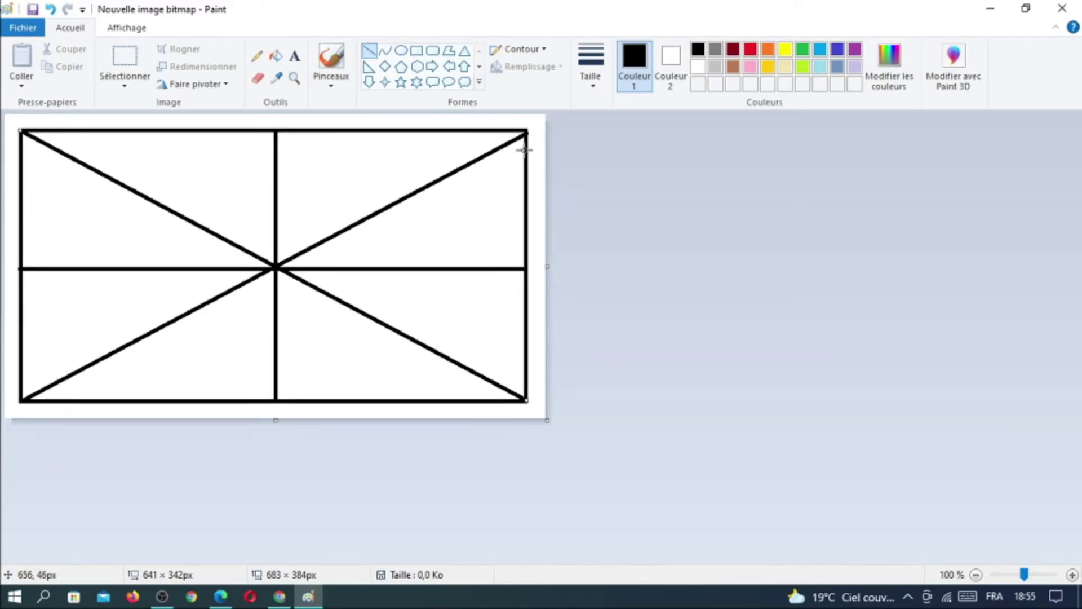
# Draw an inward line spiral of nested triangles between the upper-right diagonal and the horizontal centre line, starting at the upper-right corner.
pyautogui.moveTo(524, 134)
pyautogui.mouseDown()
pyautogui.moveTo(499, 267)
pyautogui.moveTo(454, 256)
pyautogui.moveTo(493, 268)
pyautogui.mouseUp()
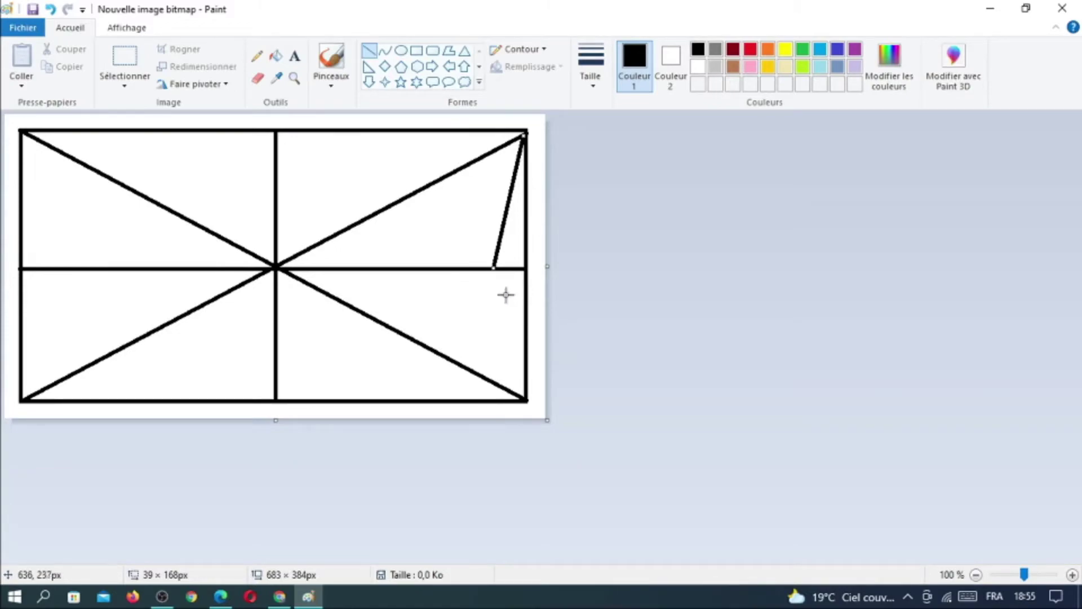
pyautogui.click(474, 244)
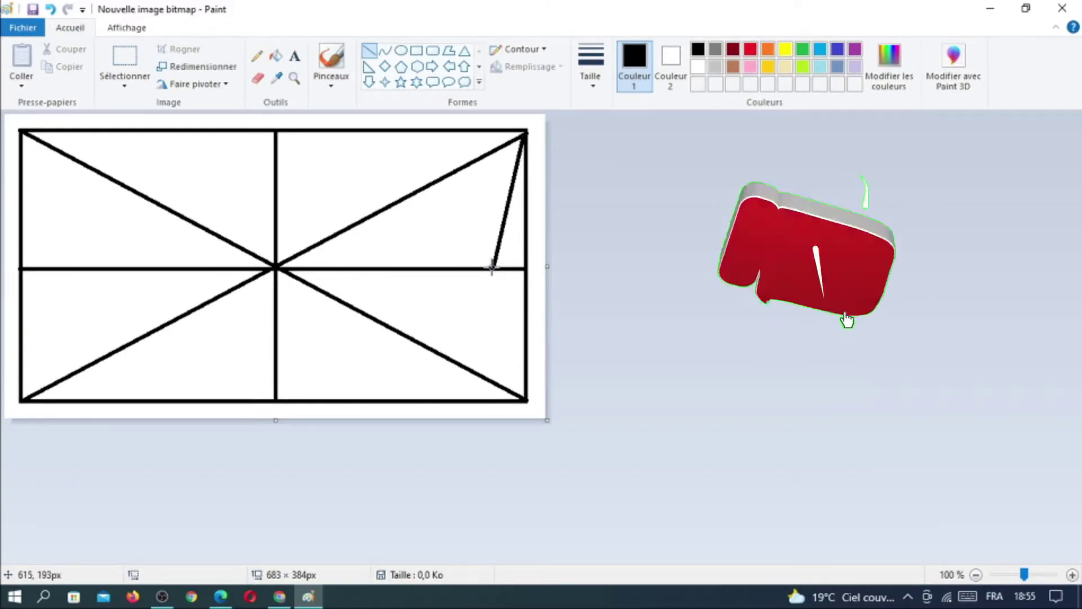
pyautogui.moveTo(493, 266)
pyautogui.mouseDown()
pyautogui.moveTo(313, 247)
pyautogui.moveTo(327, 240)
pyautogui.mouseUp()
pyautogui.click(384, 222)
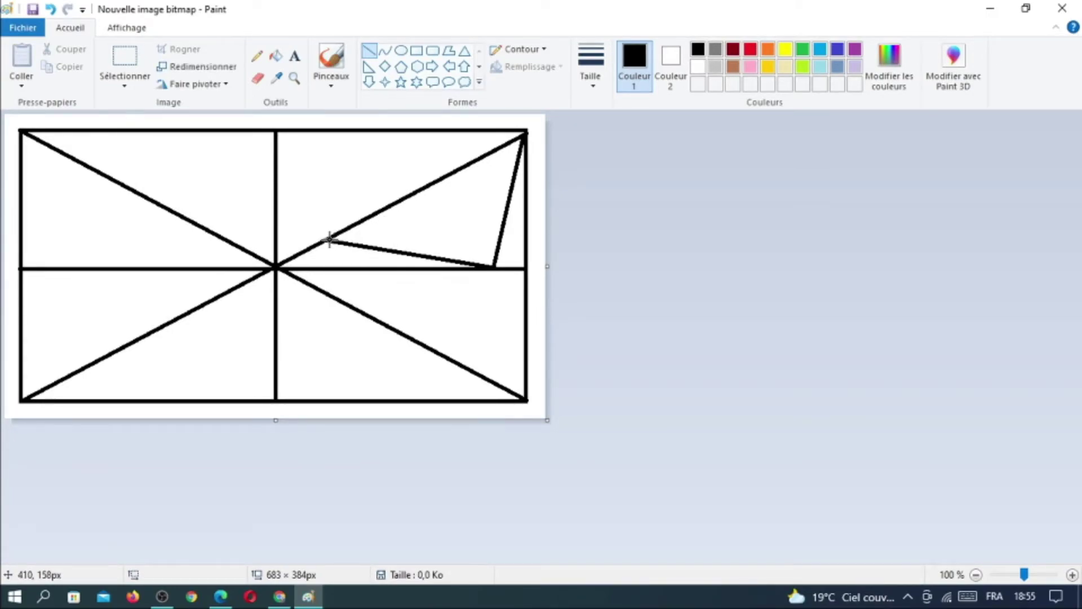
pyautogui.moveTo(329, 240)
pyautogui.mouseDown()
pyautogui.moveTo(515, 178)
pyautogui.moveTo(460, 260)
pyautogui.moveTo(383, 225)
pyautogui.moveTo(490, 211)
pyautogui.moveTo(435, 244)
pyautogui.moveTo(460, 228)
pyautogui.moveTo(421, 220)
pyautogui.mouseUp()
pyautogui.click(510, 183)
pyautogui.click(452, 237)
pyautogui.click(387, 217)
pyautogui.click(491, 212)
pyautogui.click(437, 242)
pyautogui.click(460, 228)
pyautogui.click(529, 330)
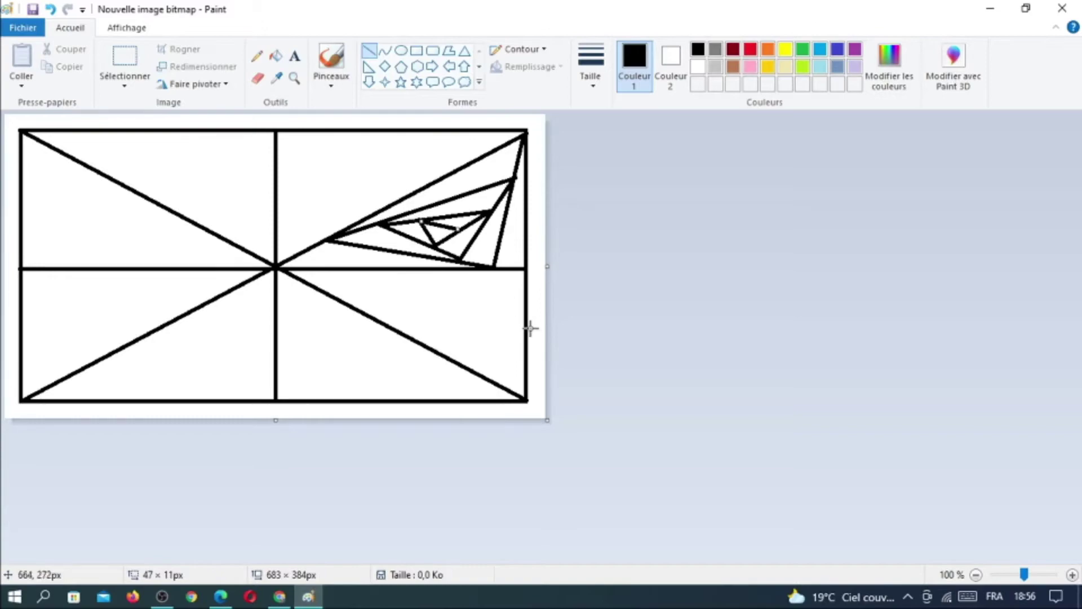
# Draw a nested-triangle line spiral between the lower-left diagonal and the horizontal centre line, starting at the lower-left corner.
pyautogui.moveTo(21, 399)
pyautogui.mouseDown()
pyautogui.moveTo(58, 267)
pyautogui.moveTo(228, 293)
pyautogui.moveTo(30, 369)
pyautogui.moveTo(90, 277)
pyautogui.mouseUp()
pyautogui.click(65, 277)
pyautogui.click(228, 294)
pyautogui.moveTo(175, 309); pyautogui.dragTo(93, 279)
pyautogui.moveTo(51, 337); pyautogui.dragTo(171, 311)
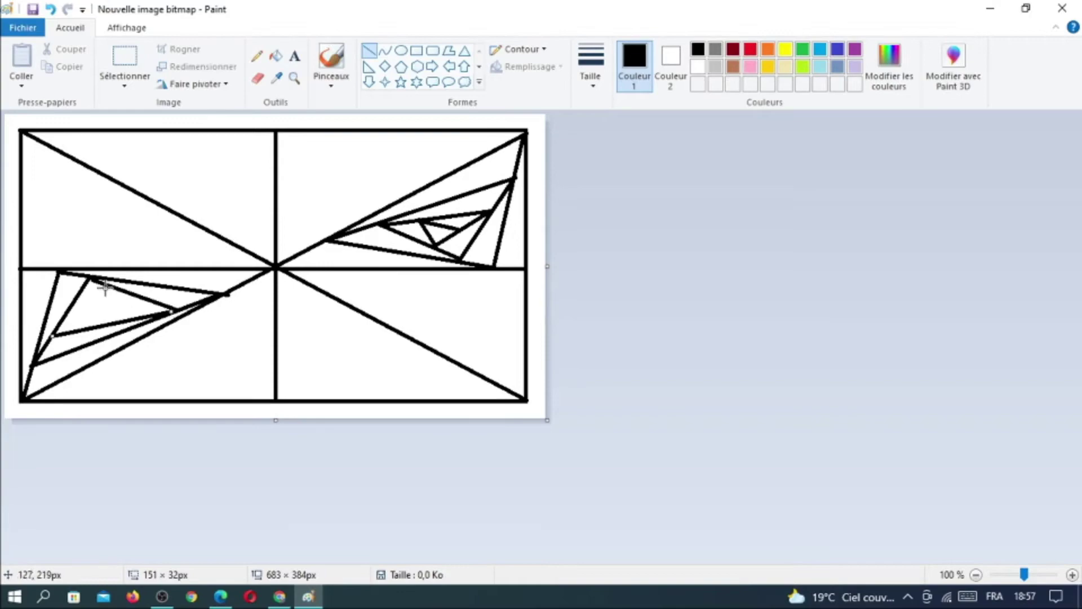
pyautogui.moveTo(111, 289); pyautogui.dragTo(55, 334)
pyautogui.moveTo(138, 315)
pyautogui.mouseDown()
pyautogui.moveTo(113, 288)
pyautogui.moveTo(128, 318)
pyautogui.moveTo(88, 311)
pyautogui.mouseUp()
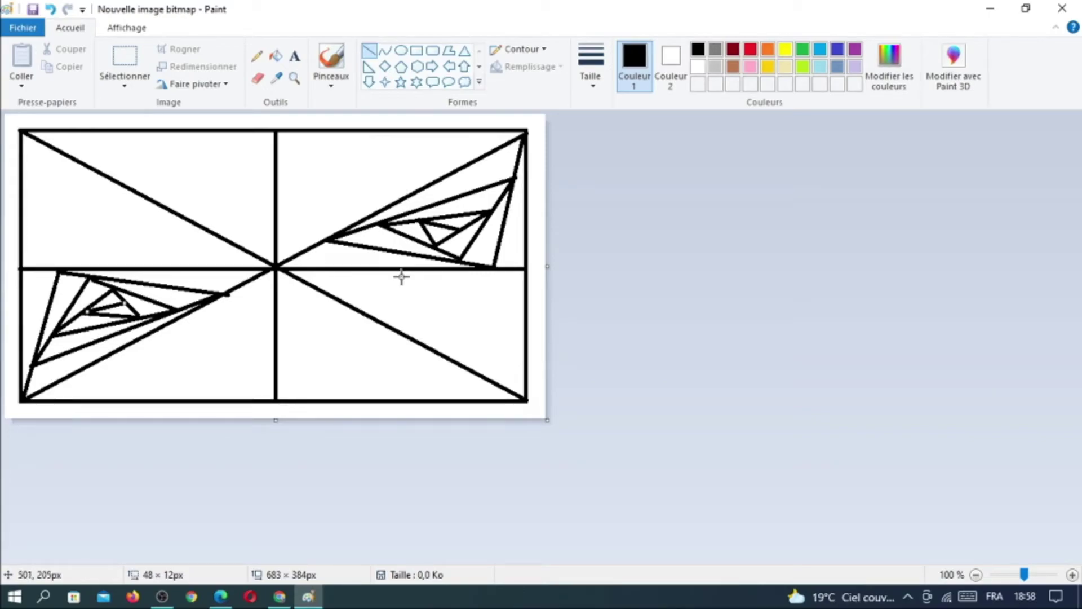
# Draw a nested-triangle line spiral between the horizontal centre line and the lower-right diagonal, starting at the centre line's right end.
pyautogui.moveTo(524, 272); pyautogui.dragTo(331, 292)
pyautogui.moveTo(524, 369); pyautogui.dragTo(328, 291)
pyautogui.moveTo(493, 277); pyautogui.dragTo(524, 369)
pyautogui.moveTo(494, 276)
pyautogui.mouseDown()
pyautogui.moveTo(368, 305)
pyautogui.moveTo(524, 338)
pyautogui.moveTo(511, 336)
pyautogui.mouseUp()
pyautogui.click(454, 307)
pyautogui.moveTo(468, 286)
pyautogui.mouseDown()
pyautogui.moveTo(512, 337)
pyautogui.moveTo(416, 309)
pyautogui.moveTo(426, 321)
pyautogui.mouseUp()
pyautogui.moveTo(494, 316)
pyautogui.mouseDown()
pyautogui.moveTo(418, 315)
pyautogui.moveTo(451, 300)
pyautogui.mouseUp()
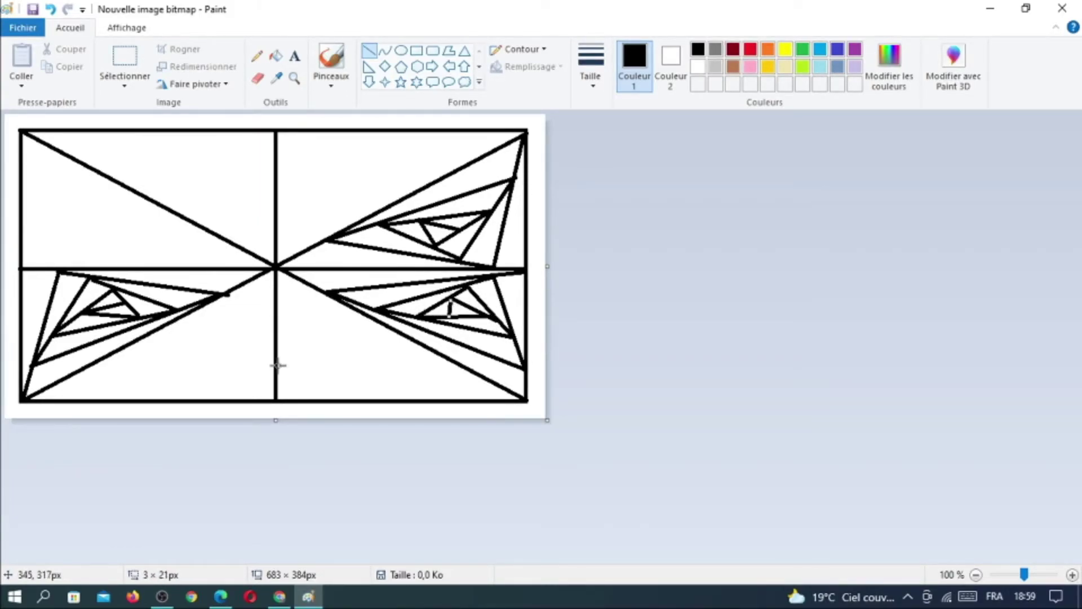
# Draw a nested-triangle line spiral between the horizontal centre line and the upper-left diagonal, starting at the centre line's left end.
pyautogui.moveTo(21, 267); pyautogui.dragTo(227, 242)
pyautogui.moveTo(20, 164); pyautogui.dragTo(223, 240)
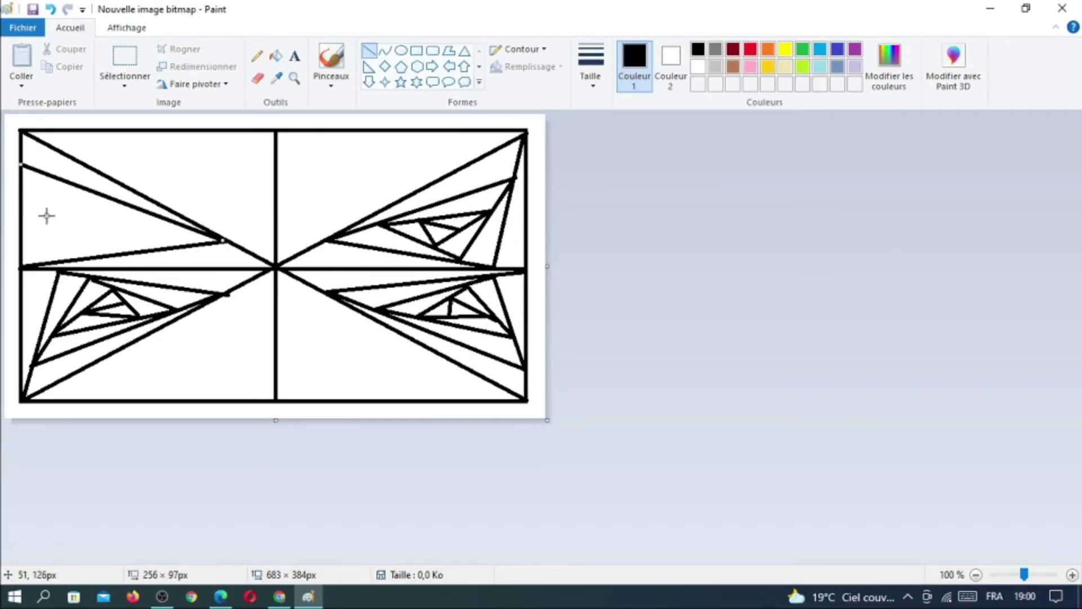
pyautogui.moveTo(60, 260); pyautogui.dragTo(21, 165)
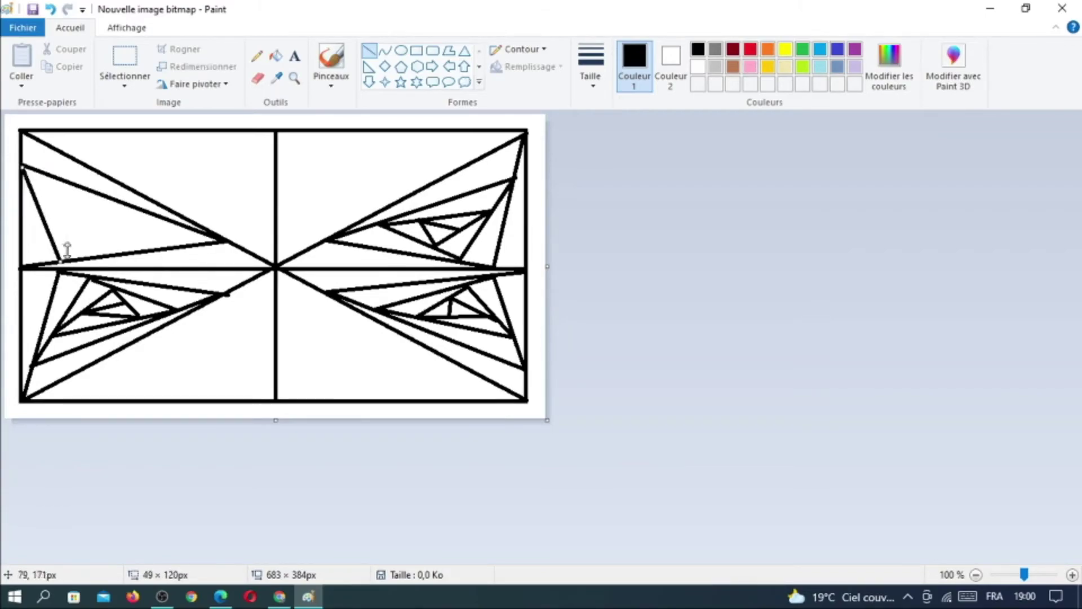
pyautogui.moveTo(175, 222); pyautogui.dragTo(61, 260)
pyautogui.moveTo(35, 199); pyautogui.dragTo(171, 221)
pyautogui.moveTo(88, 247); pyautogui.dragTo(37, 200)
pyautogui.moveTo(129, 217)
pyautogui.mouseDown()
pyautogui.moveTo(88, 247)
pyautogui.moveTo(104, 219)
pyautogui.moveTo(68, 222)
pyautogui.moveTo(102, 235)
pyautogui.moveTo(102, 217)
pyautogui.mouseUp()
pyautogui.click(90, 220)
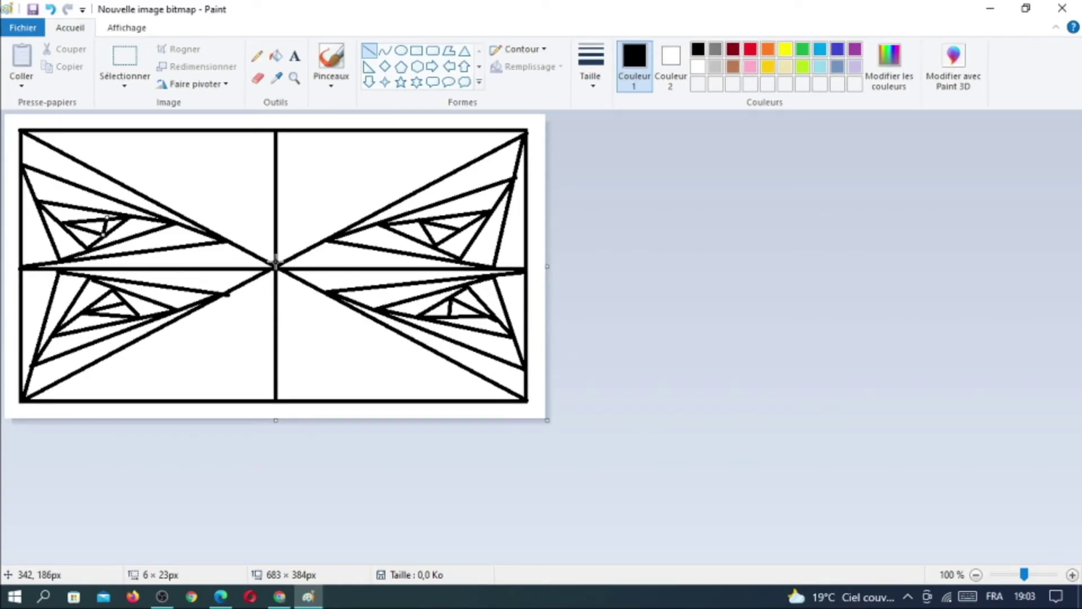
# Draw a line from the centre to the upper edge's left part and spiral nested triangles inward between it and the vertical centre line.
pyautogui.moveTo(276, 264)
pyautogui.mouseDown()
pyautogui.moveTo(92, 110)
pyautogui.moveTo(93, 130)
pyautogui.mouseUp()
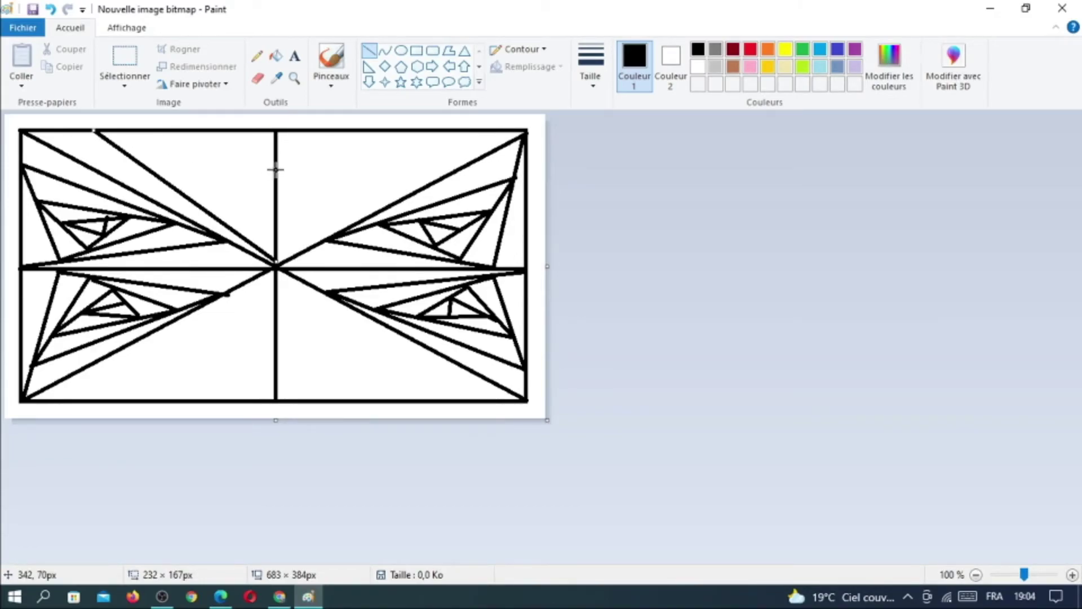
pyautogui.moveTo(276, 169); pyautogui.dragTo(97, 130)
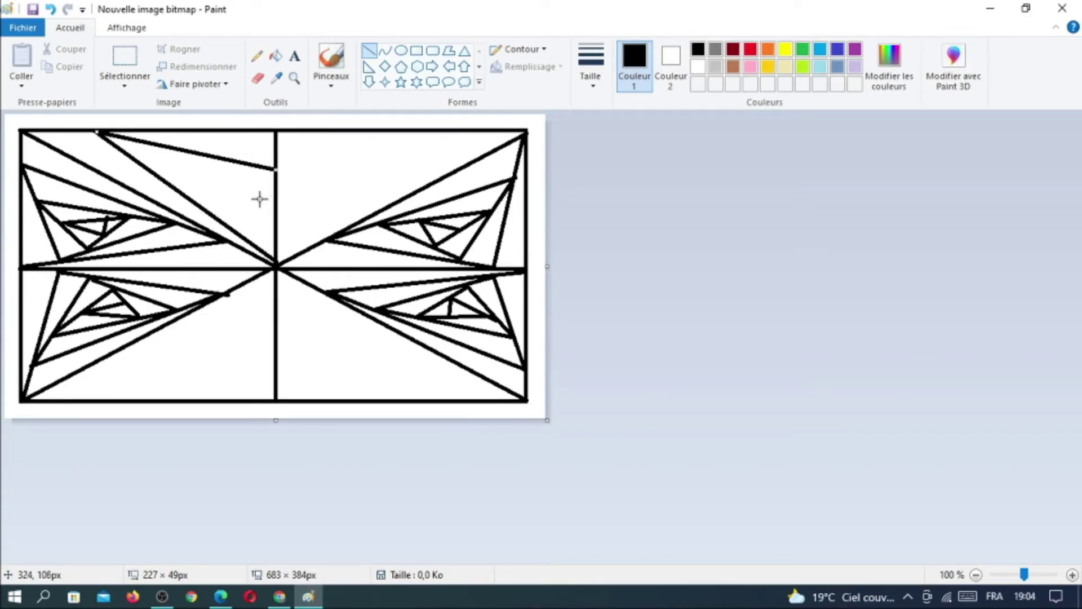
pyautogui.moveTo(243, 233); pyautogui.dragTo(273, 169)
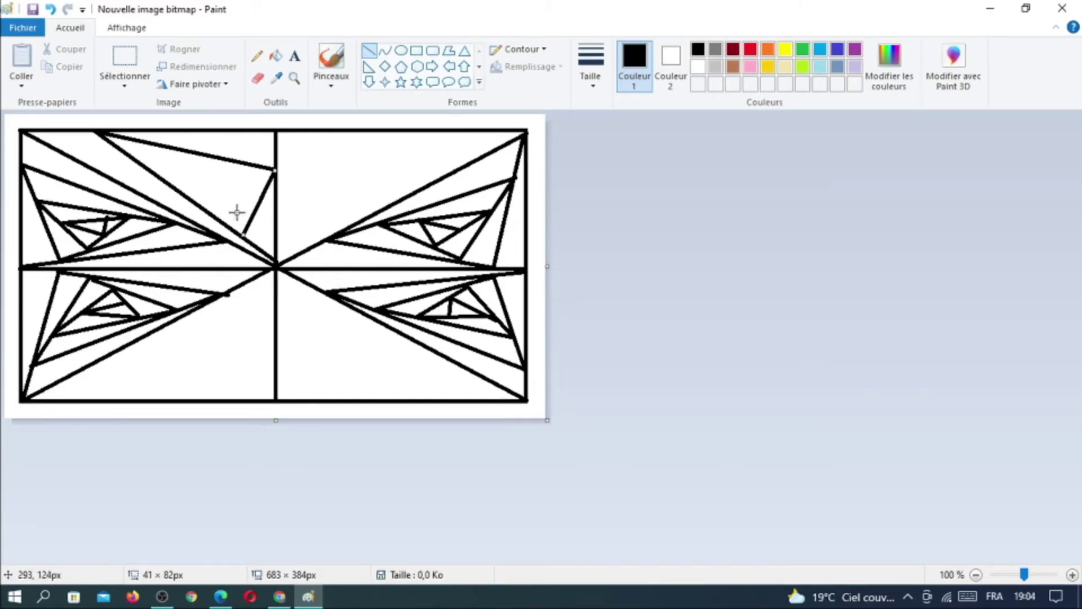
pyautogui.moveTo(159, 143); pyautogui.dragTo(243, 235)
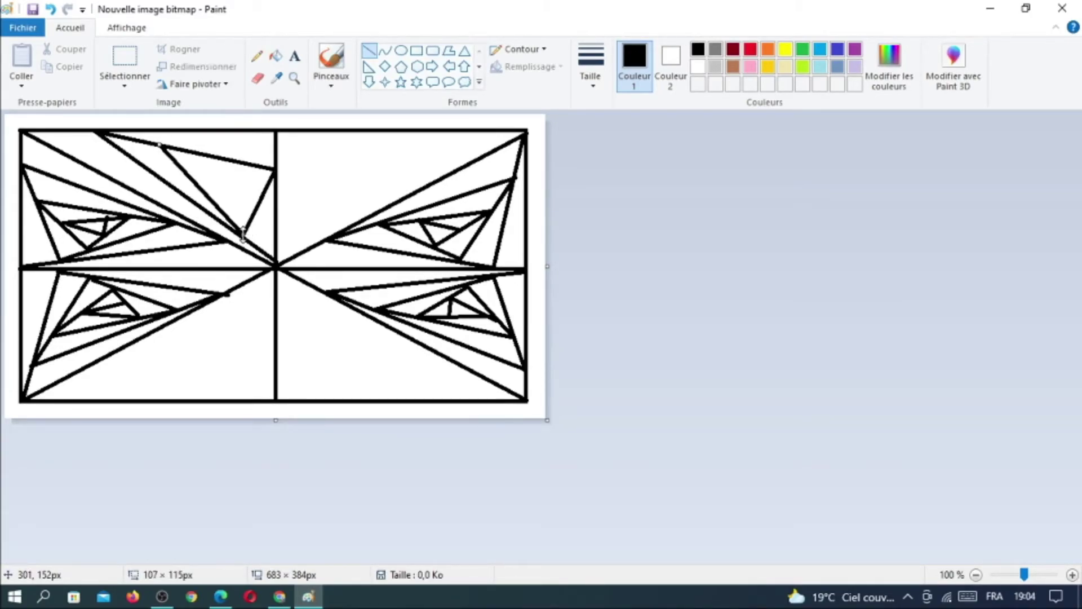
pyautogui.moveTo(263, 190); pyautogui.dragTo(161, 145)
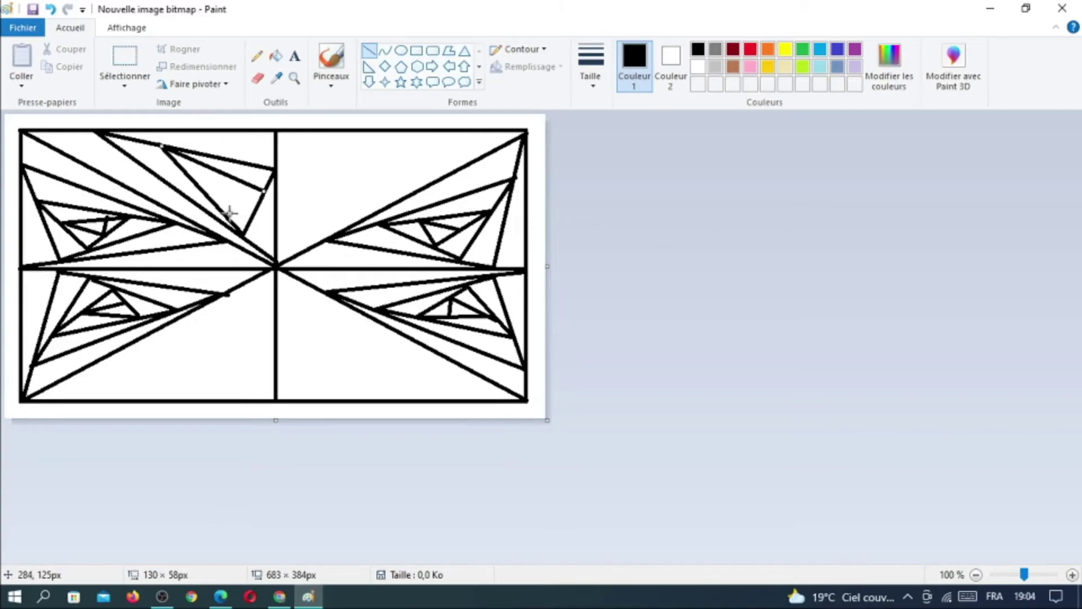
pyautogui.moveTo(225, 213); pyautogui.dragTo(262, 193)
pyautogui.moveTo(202, 162); pyautogui.dragTo(224, 211)
pyautogui.moveTo(251, 200)
pyautogui.mouseDown()
pyautogui.moveTo(206, 168)
pyautogui.moveTo(254, 200)
pyautogui.mouseUp()
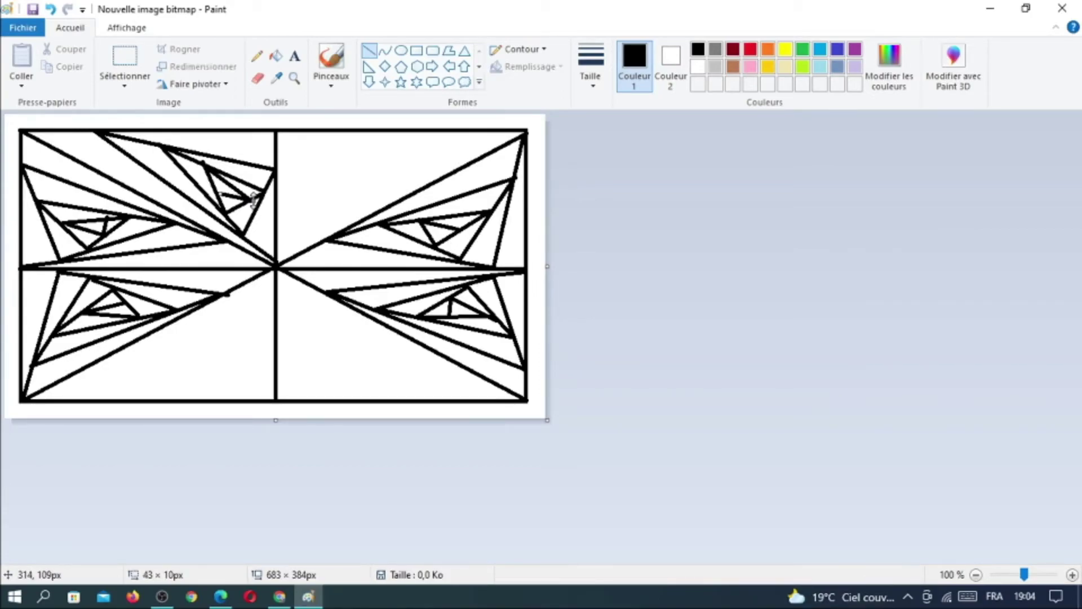
# Draw a line from the centre to the lower edge's right part and spiral nested triangles inward between it and the vertical centre line.
pyautogui.moveTo(276, 270); pyautogui.dragTo(472, 401)
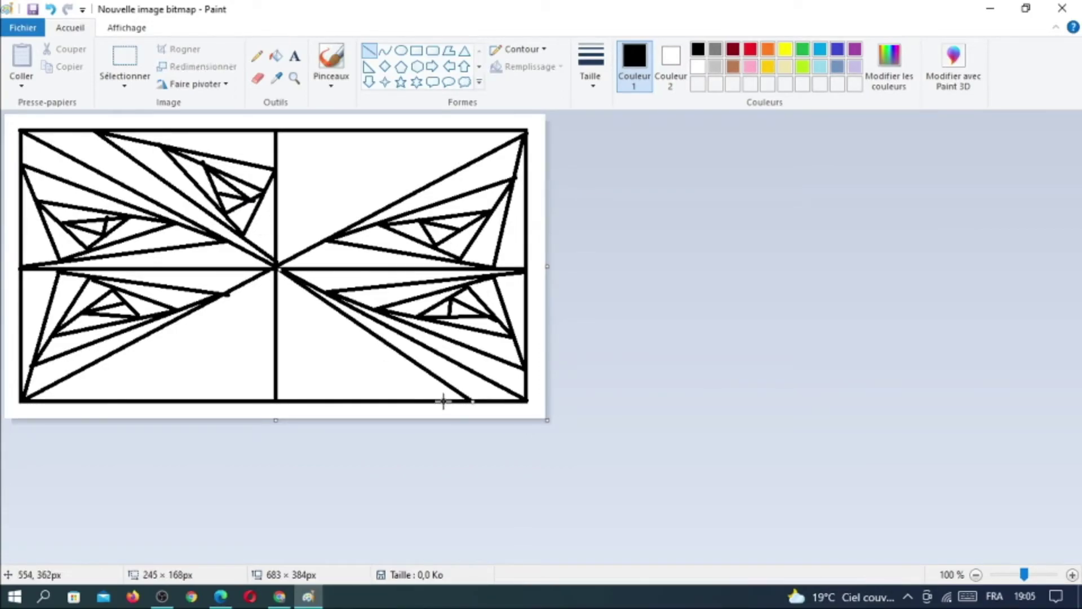
pyautogui.moveTo(276, 370); pyautogui.dragTo(471, 401)
pyautogui.moveTo(313, 292); pyautogui.dragTo(280, 372)
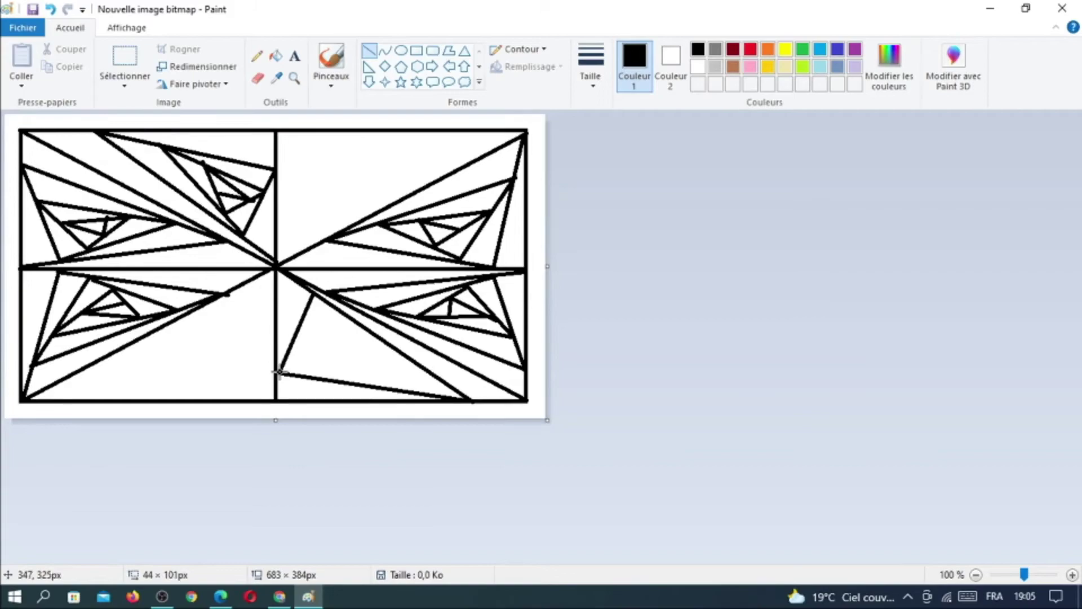
pyautogui.moveTo(313, 292); pyautogui.dragTo(399, 389)
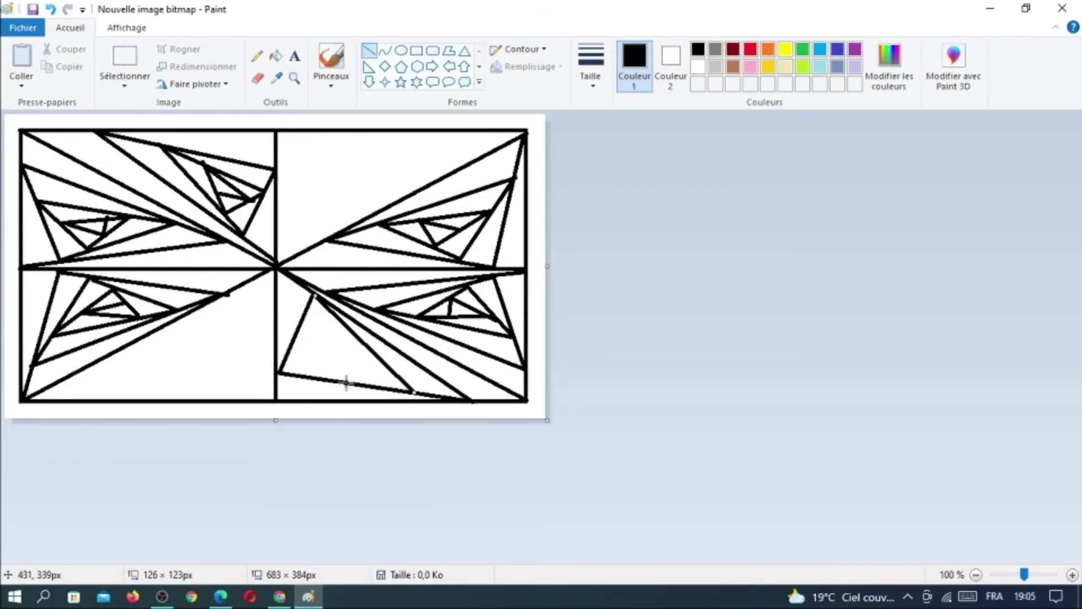
pyautogui.moveTo(290, 349); pyautogui.dragTo(414, 392)
pyautogui.moveTo(332, 317); pyautogui.dragTo(295, 345)
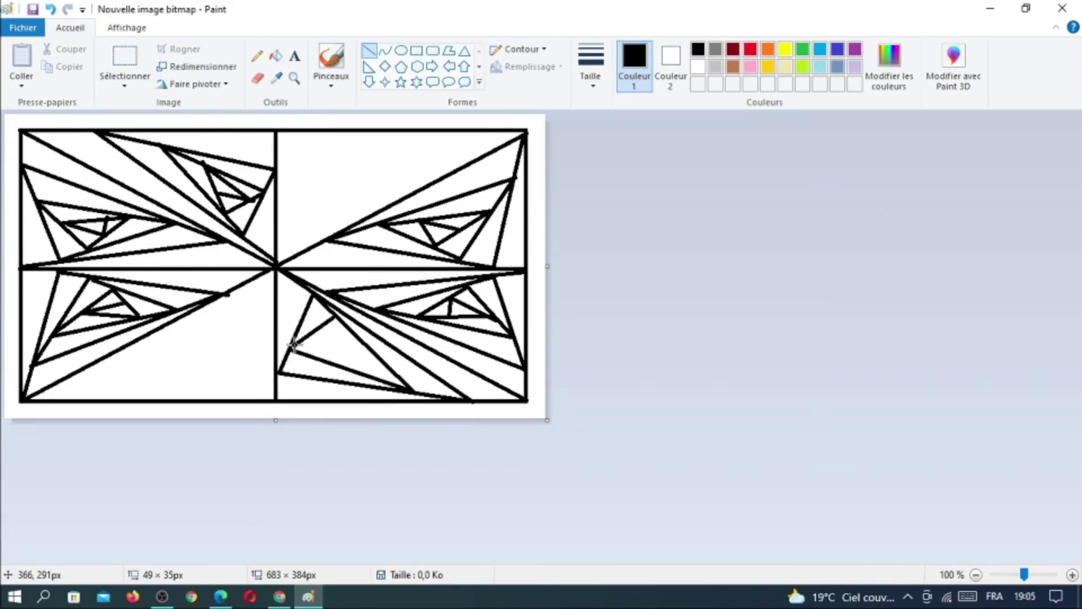
pyautogui.moveTo(363, 372)
pyautogui.mouseDown()
pyautogui.moveTo(337, 318)
pyautogui.moveTo(330, 356)
pyautogui.moveTo(361, 372)
pyautogui.mouseUp()
pyautogui.moveTo(310, 335); pyautogui.dragTo(345, 341)
# Draw a line from the centre to the upper edge's right part and spiral nested triangles inward between it and the vertical centre line.
pyautogui.moveTo(277, 262)
pyautogui.mouseDown()
pyautogui.moveTo(471, 125)
pyautogui.moveTo(464, 133)
pyautogui.mouseUp()
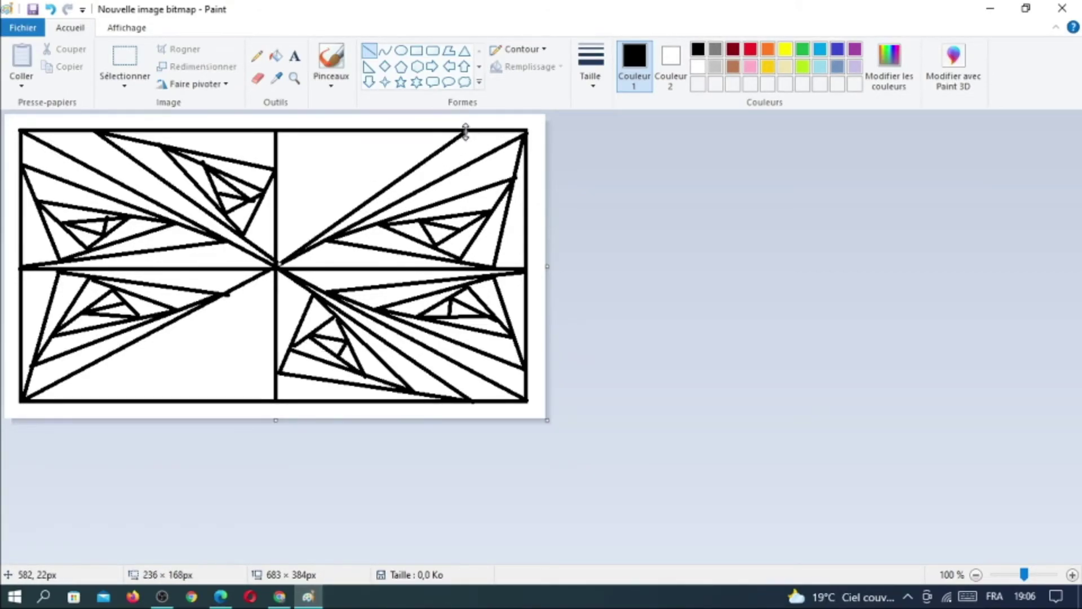
pyautogui.moveTo(277, 168); pyautogui.dragTo(463, 132)
pyautogui.moveTo(311, 237); pyautogui.dragTo(276, 168)
pyautogui.moveTo(413, 141)
pyautogui.mouseDown()
pyautogui.moveTo(308, 204)
pyautogui.moveTo(311, 238)
pyautogui.moveTo(350, 167)
pyautogui.moveTo(294, 190)
pyautogui.mouseUp()
pyautogui.moveTo(362, 165); pyautogui.dragTo(333, 212)
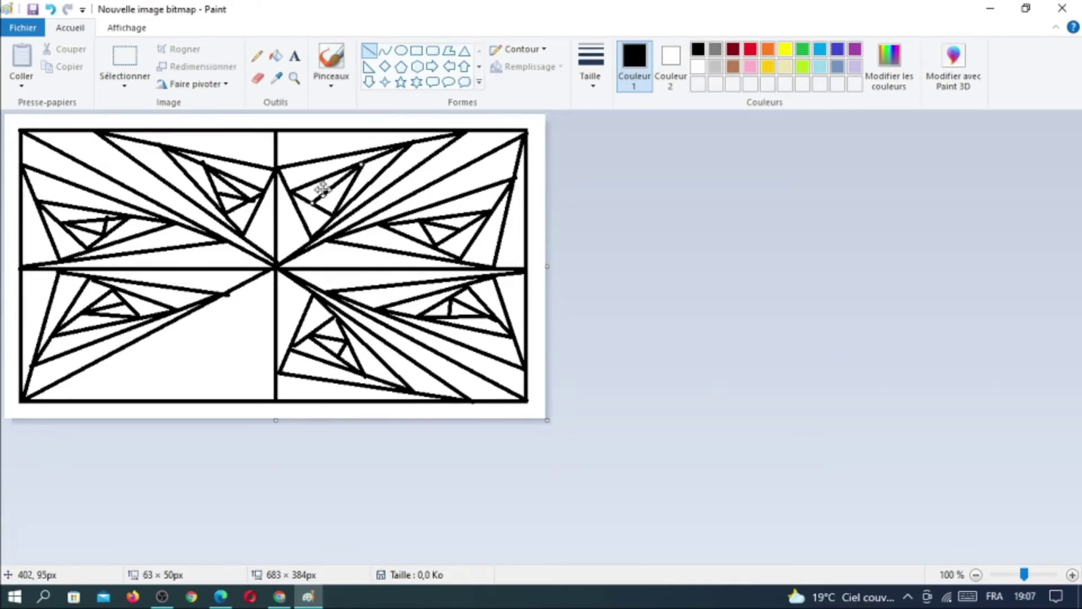
pyautogui.moveTo(342, 197); pyautogui.dragTo(306, 201)
# Draw a line from the centre to the lower edge's left part and spiral nested triangles inward between it and the vertical centre line.
pyautogui.moveTo(275, 271); pyautogui.dragTo(80, 401)
pyautogui.moveTo(275, 372); pyautogui.dragTo(89, 400)
pyautogui.moveTo(235, 296); pyautogui.dragTo(275, 372)
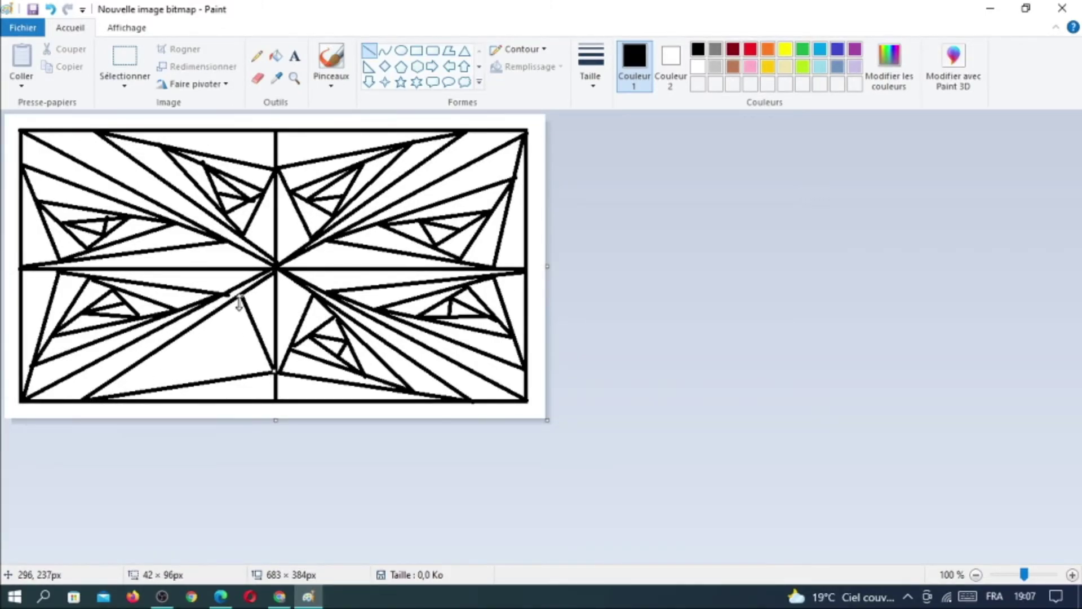
pyautogui.moveTo(242, 297); pyautogui.dragTo(133, 390)
pyautogui.moveTo(242, 296)
pyautogui.mouseDown()
pyautogui.moveTo(261, 353)
pyautogui.moveTo(225, 309)
pyautogui.moveTo(260, 346)
pyautogui.moveTo(186, 374)
pyautogui.moveTo(212, 332)
pyautogui.moveTo(225, 351)
pyautogui.moveTo(247, 334)
pyautogui.moveTo(189, 377)
pyautogui.mouseUp()
pyautogui.moveTo(206, 336)
pyautogui.mouseDown()
pyautogui.moveTo(247, 335)
pyautogui.moveTo(207, 335)
pyautogui.mouseUp()
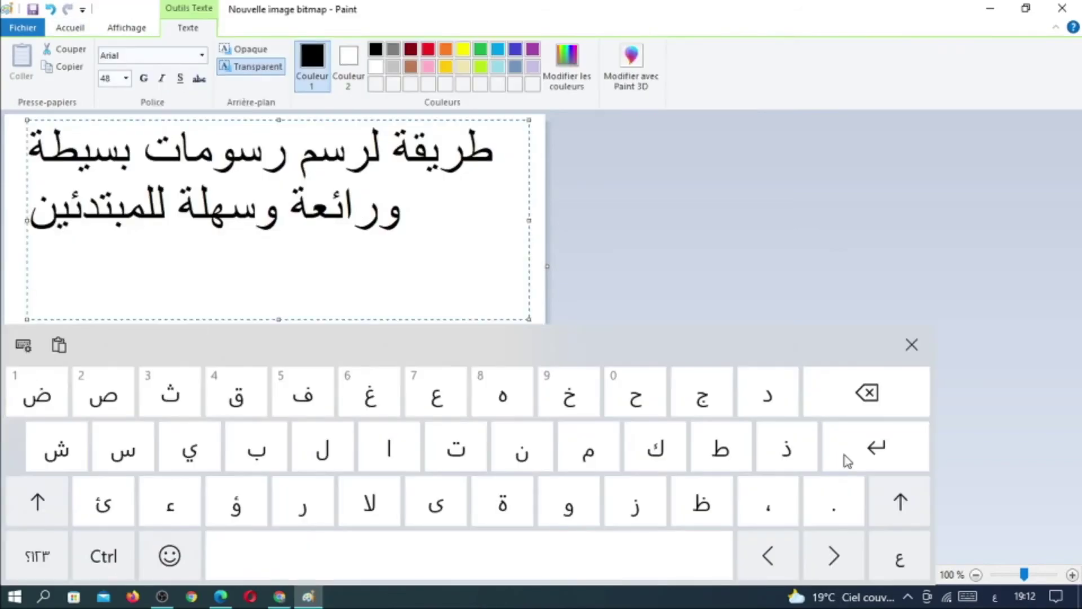
# Start the text's third line with the words "وتحياتي لكم".
pyautogui.click(569, 507)
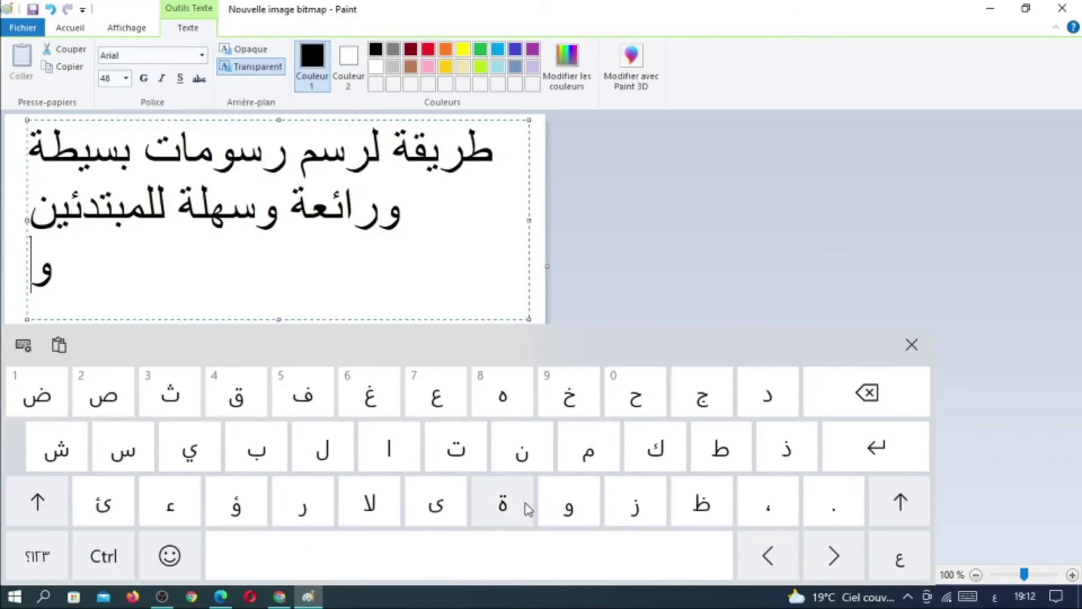
pyautogui.click(454, 448)
pyautogui.click(643, 401)
pyautogui.click(190, 448)
pyautogui.click(375, 451)
pyautogui.click(456, 448)
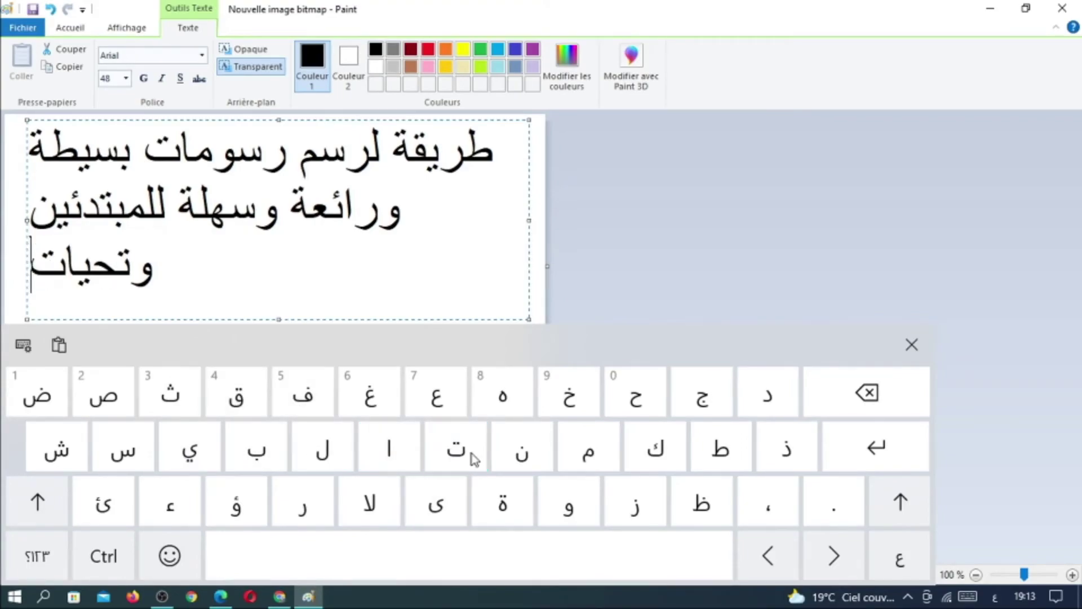
pyautogui.click(190, 448)
pyautogui.click(388, 554)
pyautogui.click(346, 451)
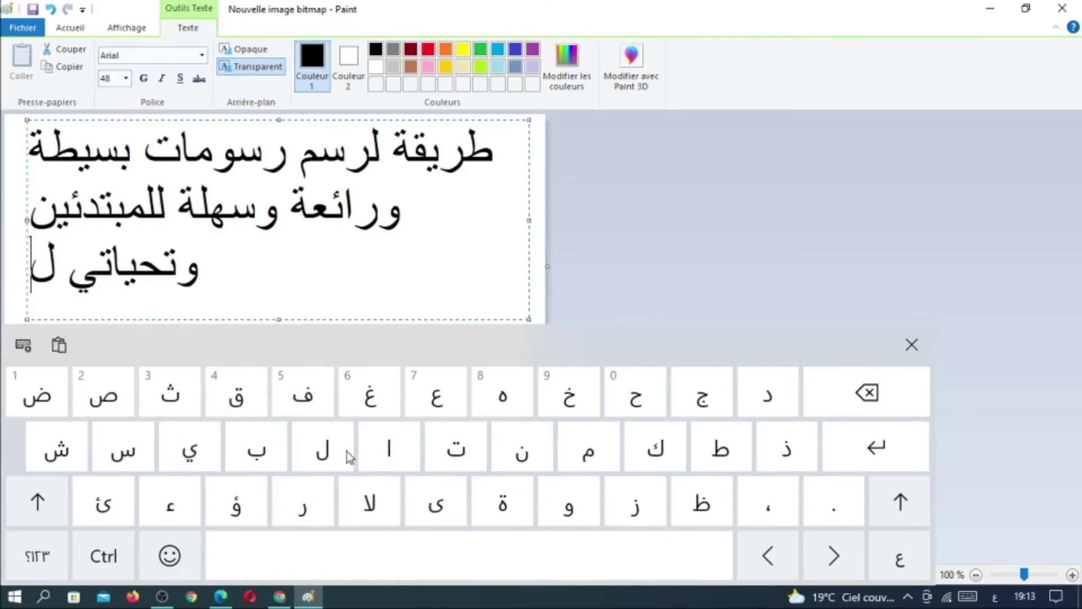
pyautogui.click(653, 451)
pyautogui.click(599, 450)
pyautogui.click(478, 561)
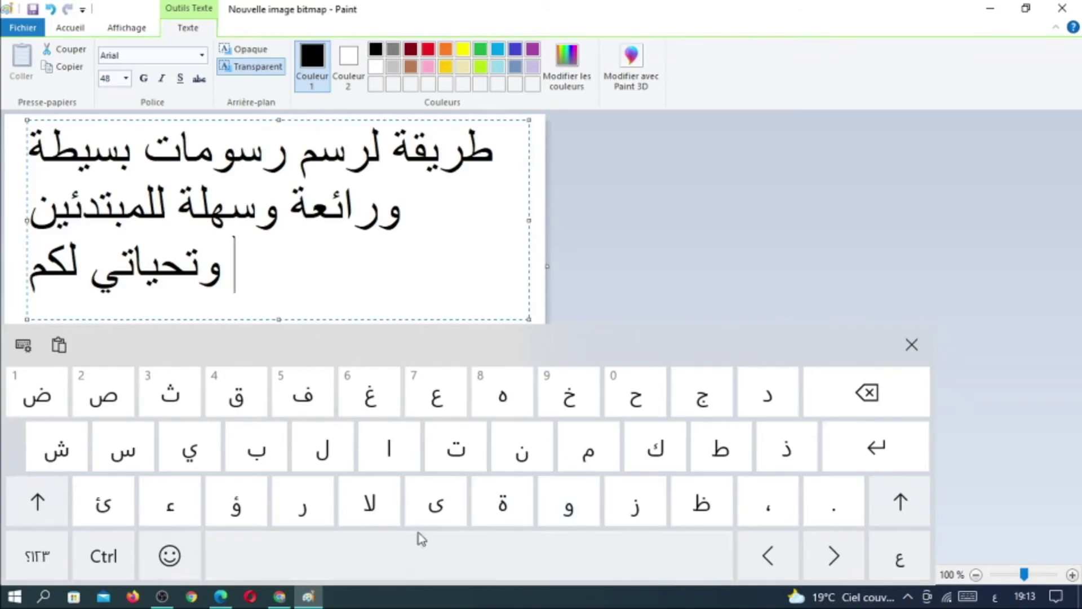
# Continue the third line of the text with "واتمنى ان".
pyautogui.click(573, 497)
pyautogui.click(389, 448)
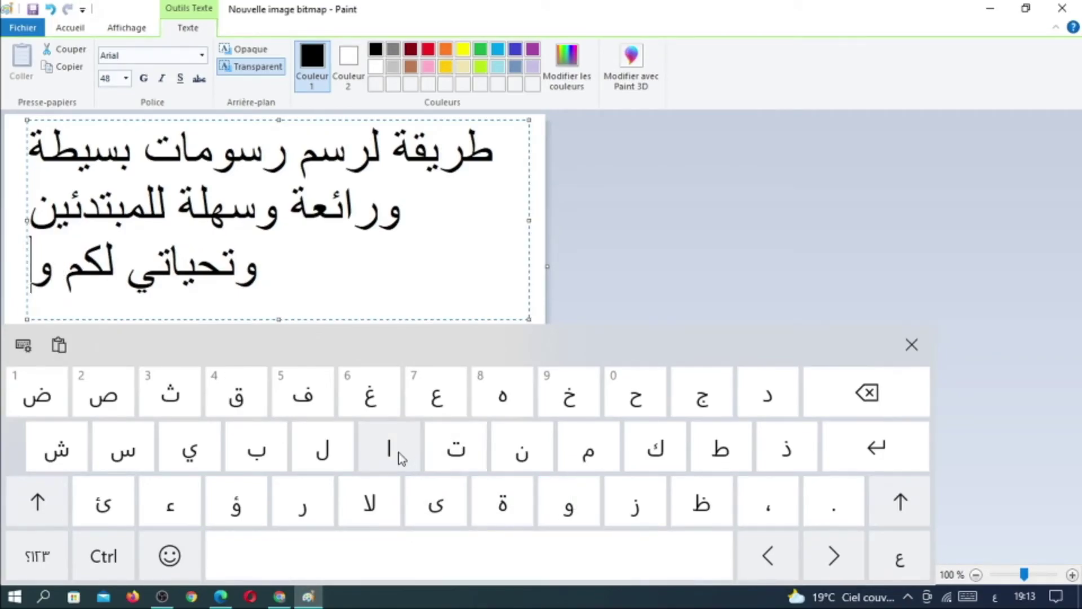
pyautogui.click(456, 448)
pyautogui.click(588, 448)
pyautogui.click(535, 449)
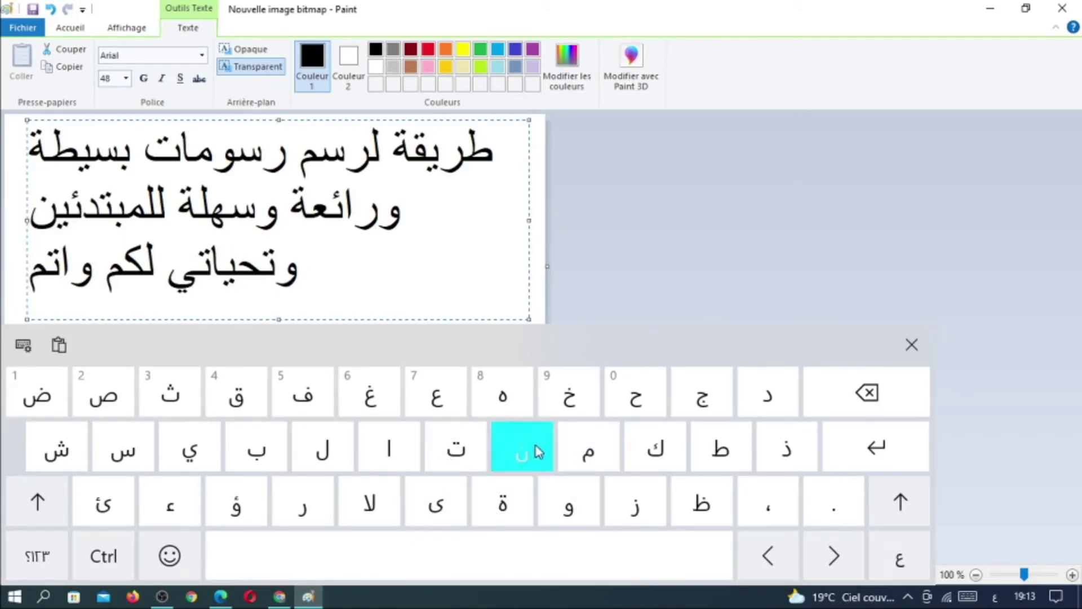
pyautogui.click(429, 502)
pyautogui.click(452, 556)
pyautogui.click(389, 448)
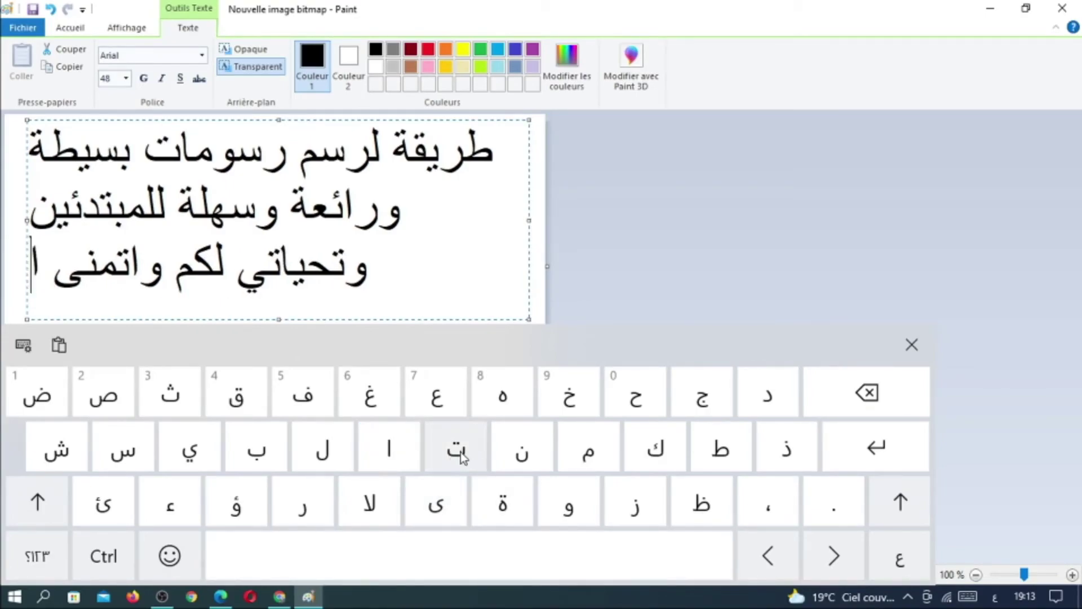
pyautogui.click(512, 450)
pyautogui.click(468, 555)
# Complete the sentence in the text box with "تنال اعجابكم".
pyautogui.click(451, 459)
pyautogui.click(519, 450)
pyautogui.click(389, 451)
pyautogui.click(320, 447)
pyautogui.click(404, 556)
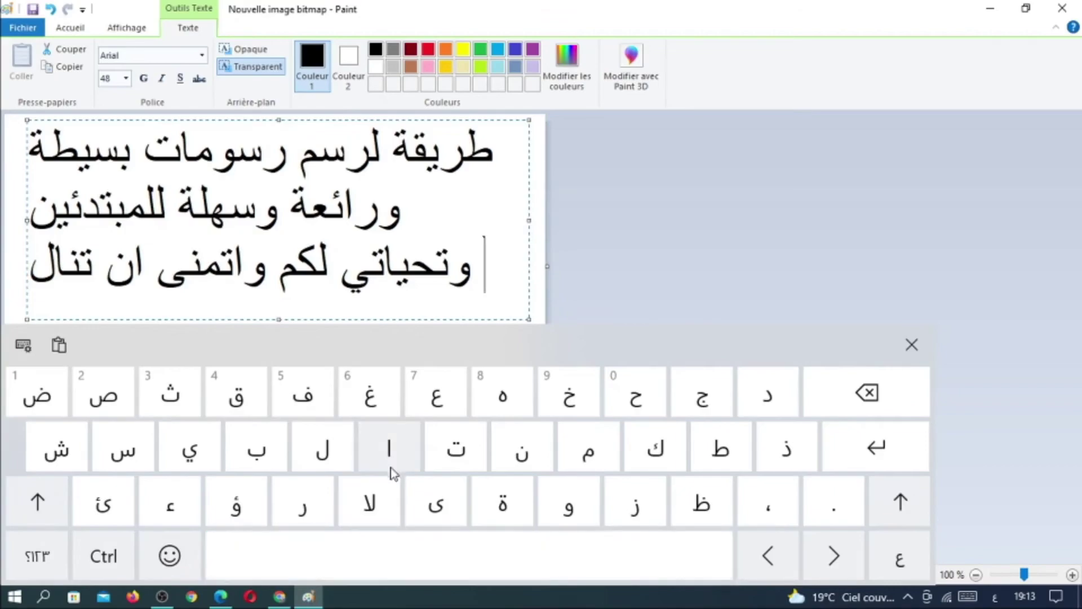
pyautogui.click(389, 448)
pyautogui.click(435, 395)
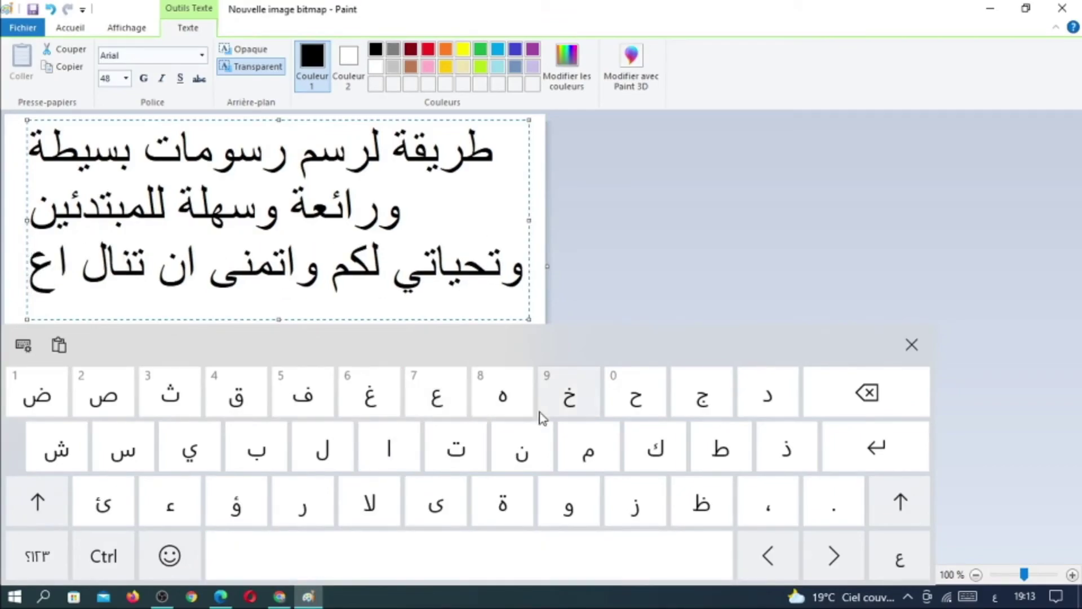
pyautogui.click(700, 402)
pyautogui.click(414, 451)
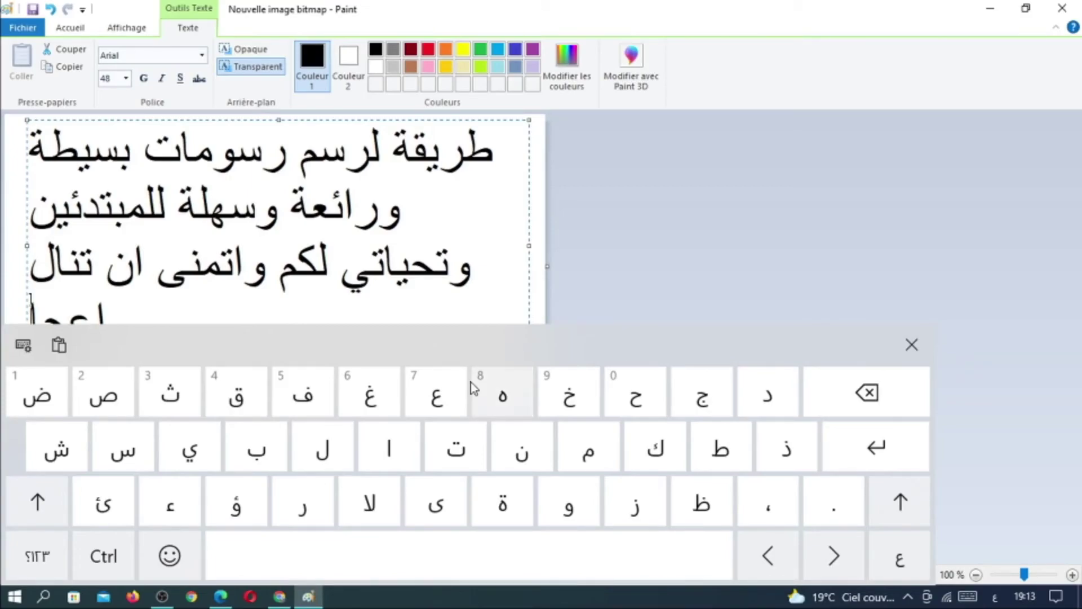
pyautogui.click(284, 447)
pyautogui.click(641, 457)
pyautogui.click(586, 449)
# Enlarge the canvas downward and slightly wider, and extend the text box to make room for more lines.
pyautogui.moveTo(567, 355); pyautogui.dragTo(565, 397)
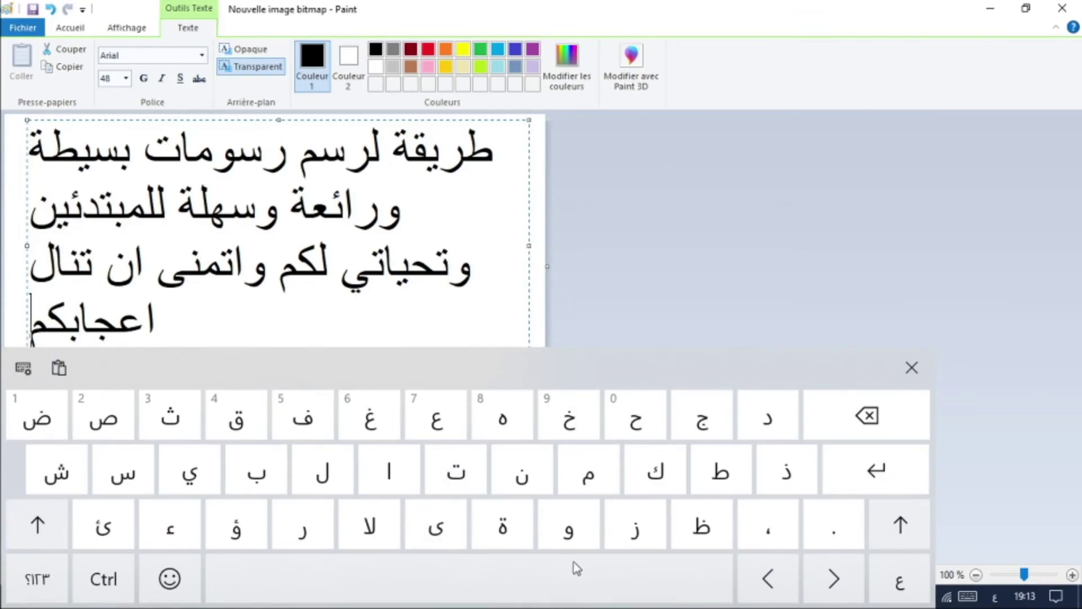
pyautogui.click(975, 573)
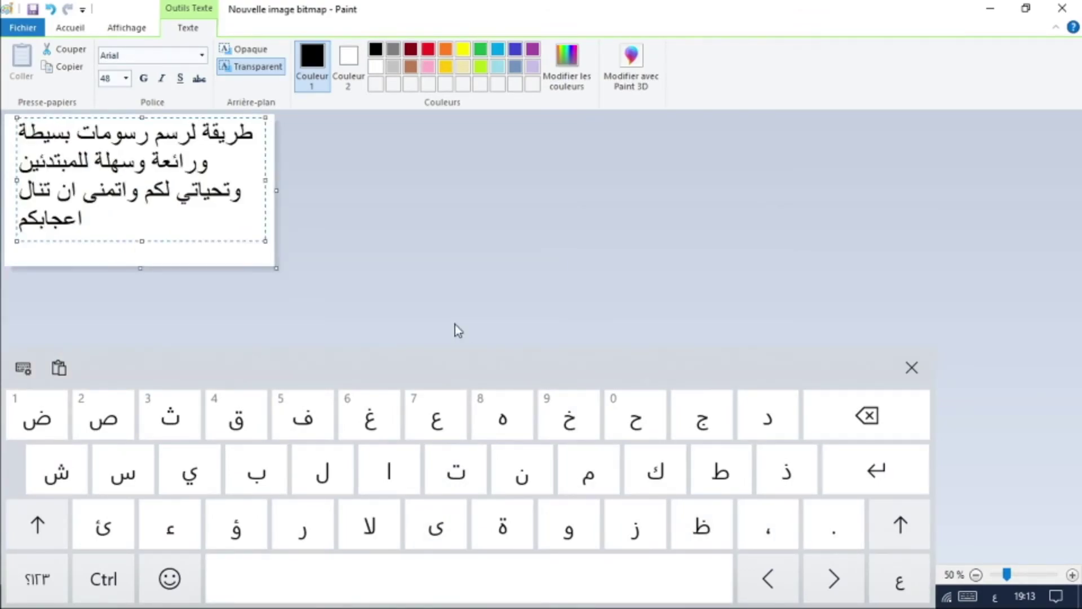
pyautogui.moveTo(277, 267); pyautogui.dragTo(289, 311)
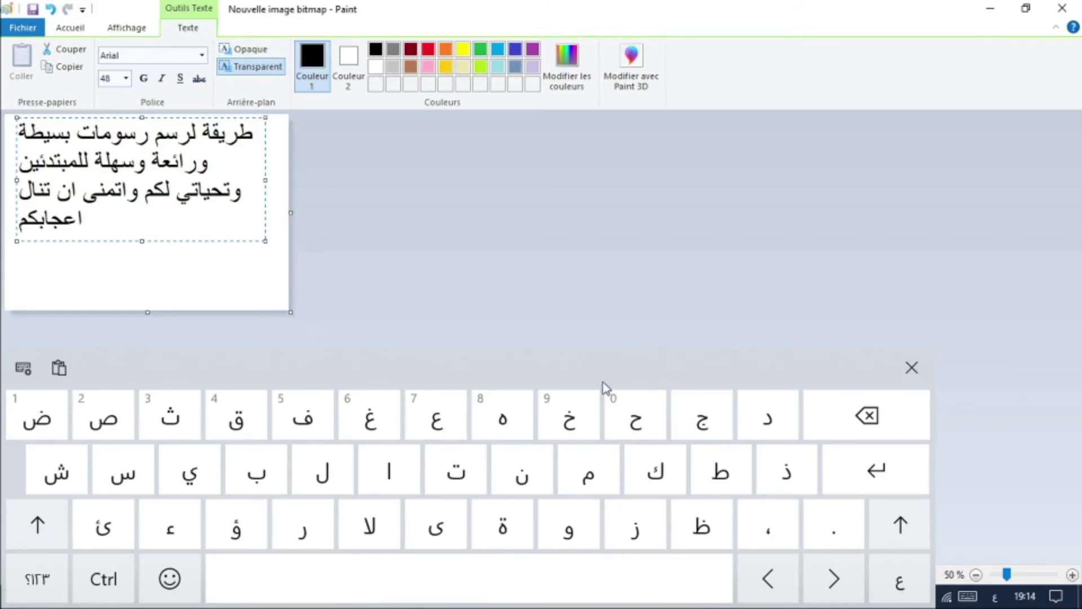
pyautogui.moveTo(264, 236); pyautogui.dragTo(265, 300)
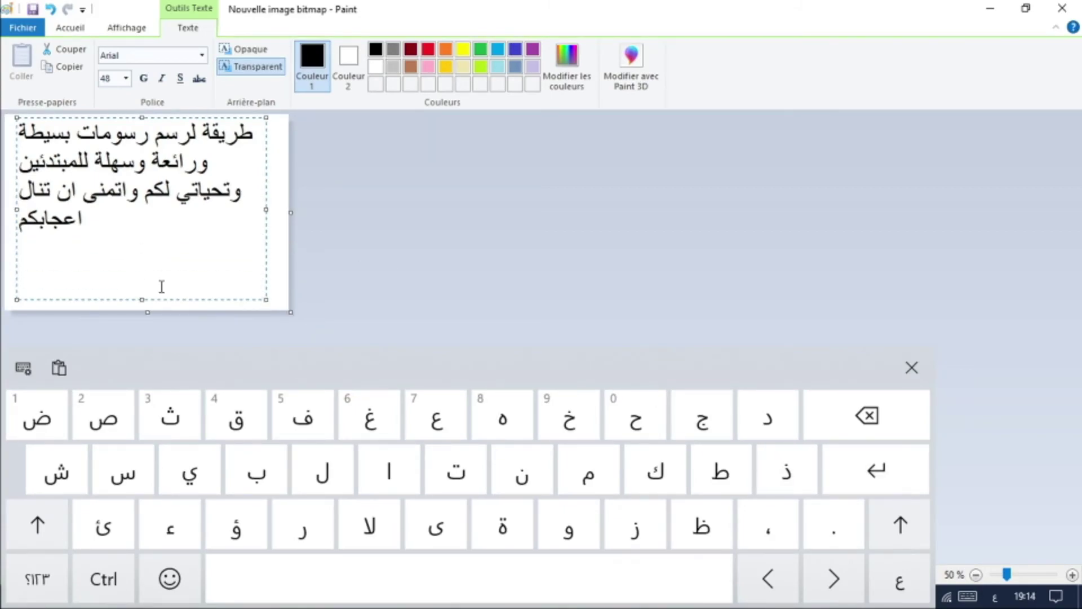
# Add a line holding only a period below the sentence, followed by a closing line reading "والسلام".
pyautogui.click(884, 475)
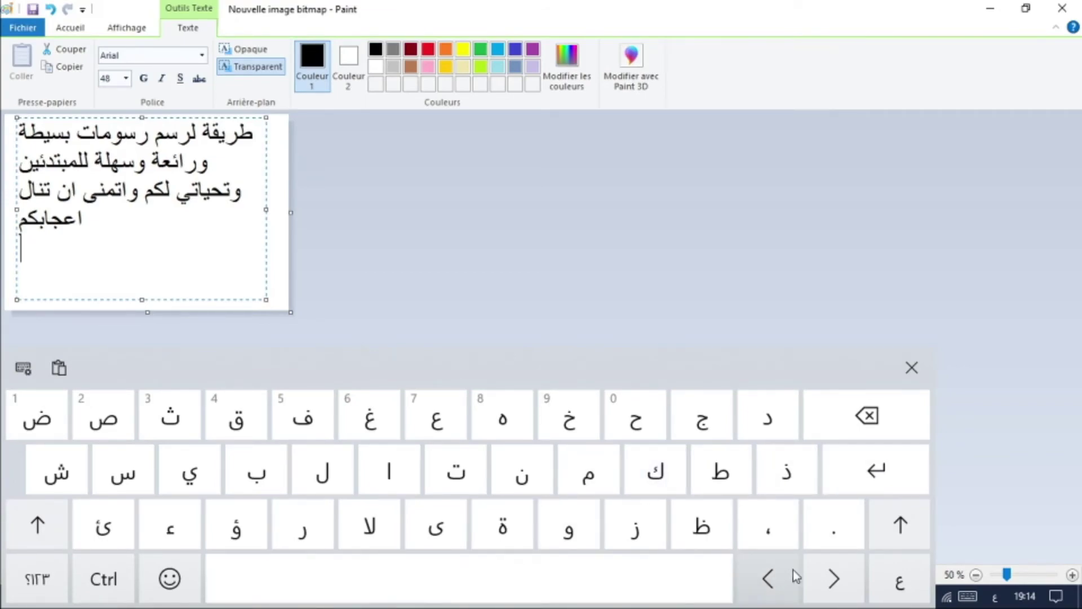
pyautogui.click(878, 479)
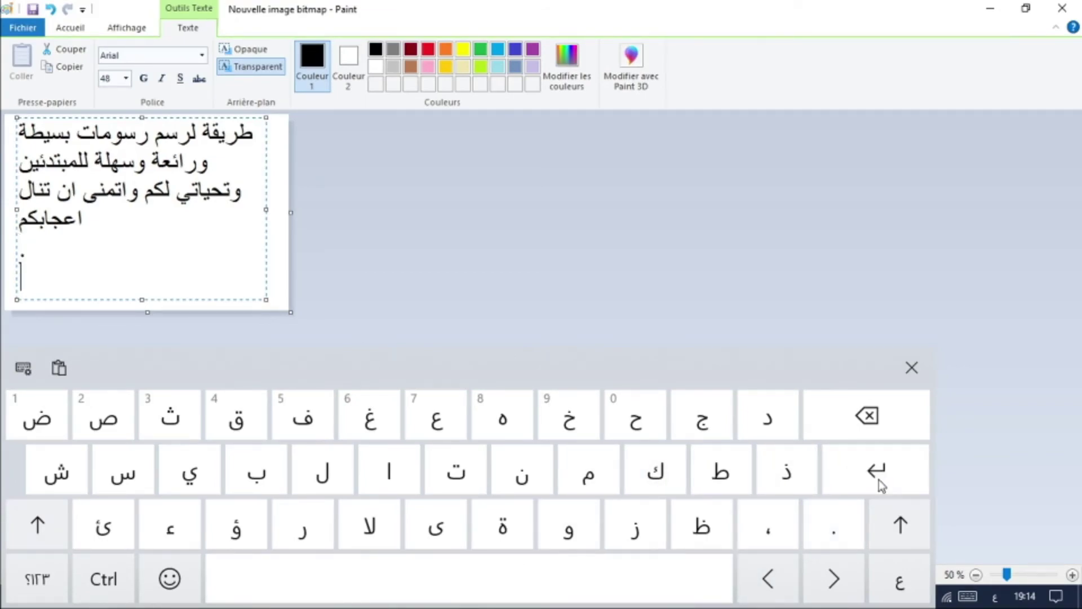
pyautogui.click(580, 530)
pyautogui.click(347, 470)
pyautogui.click(122, 471)
pyautogui.click(323, 471)
pyautogui.click(392, 474)
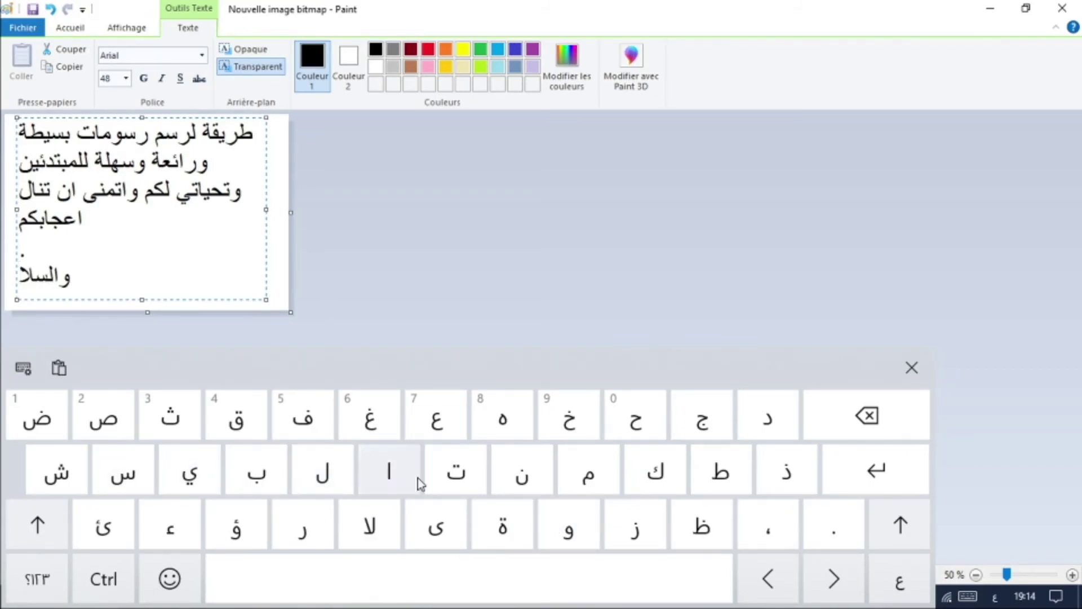
pyautogui.click(586, 473)
pyautogui.click(526, 580)
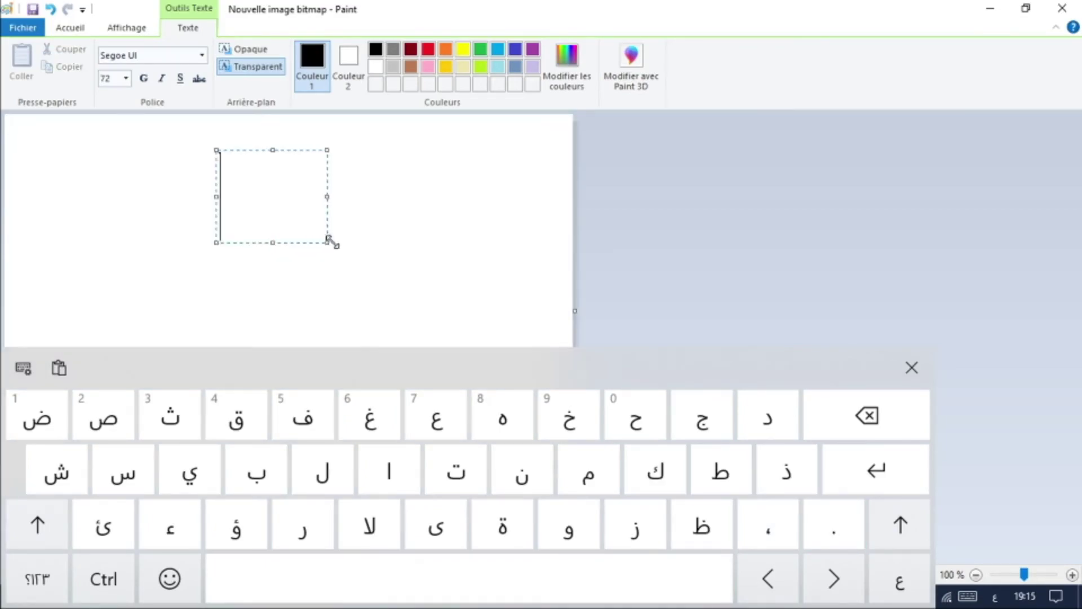
# Enlarge the new empty text box over the canvas's upper-left area and write "المرجو دعم" in it.
pyautogui.moveTo(125, 134); pyautogui.dragTo(105, 120)
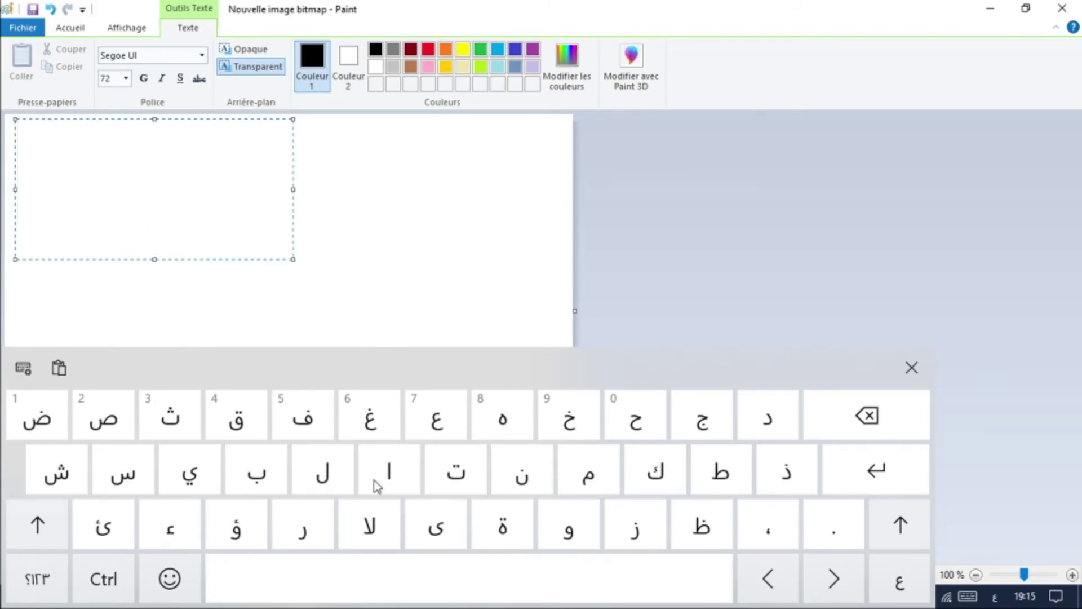
pyautogui.click(588, 476)
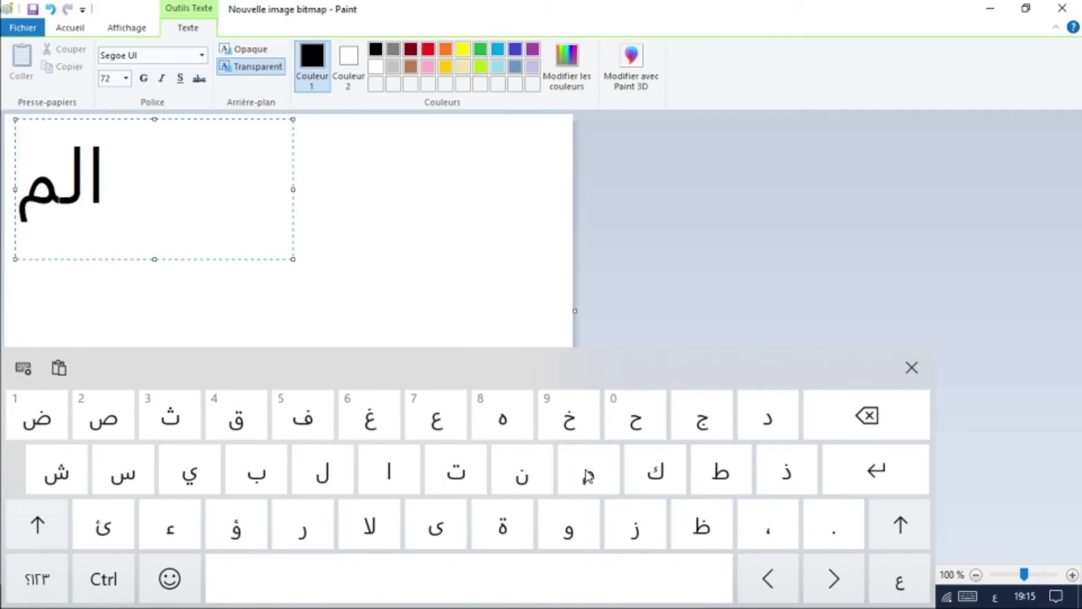
pyautogui.click(325, 531)
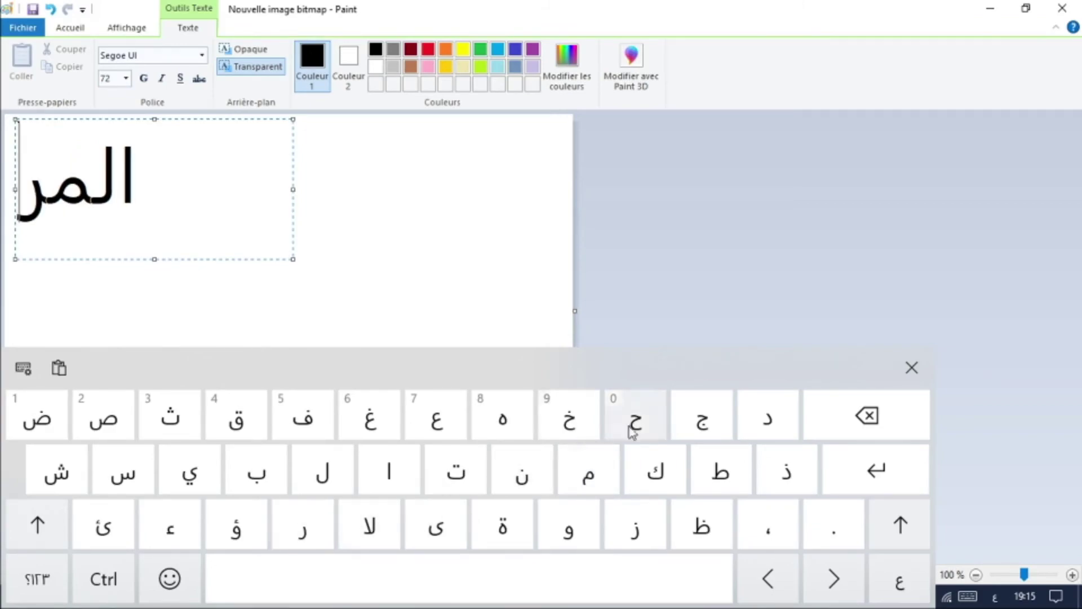
pyautogui.click(701, 427)
pyautogui.click(569, 527)
pyautogui.click(447, 575)
pyautogui.click(767, 417)
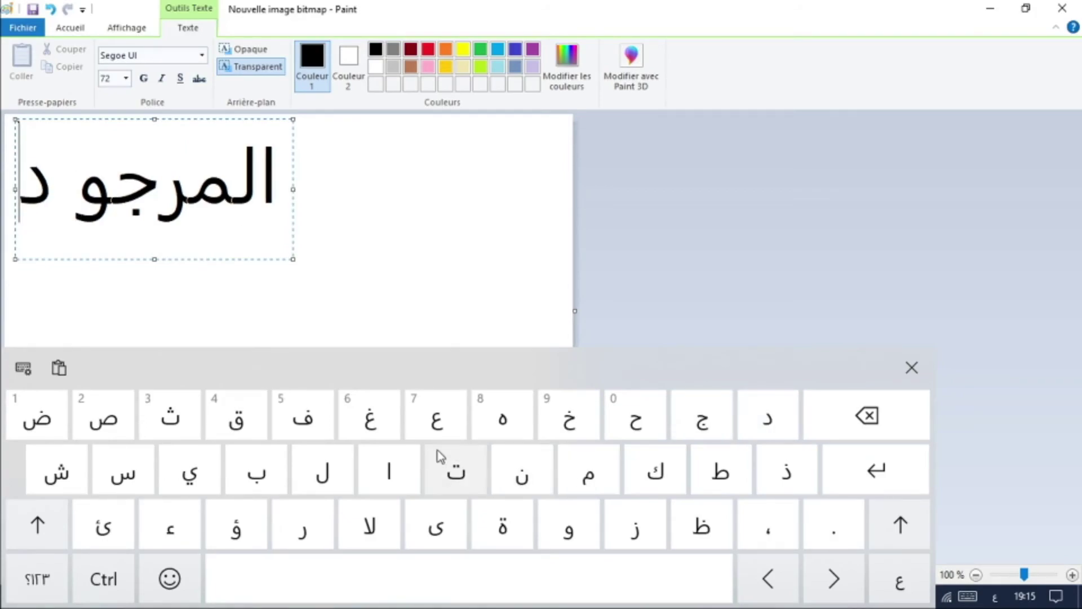
pyautogui.click(436, 420)
pyautogui.click(588, 472)
pyautogui.click(464, 580)
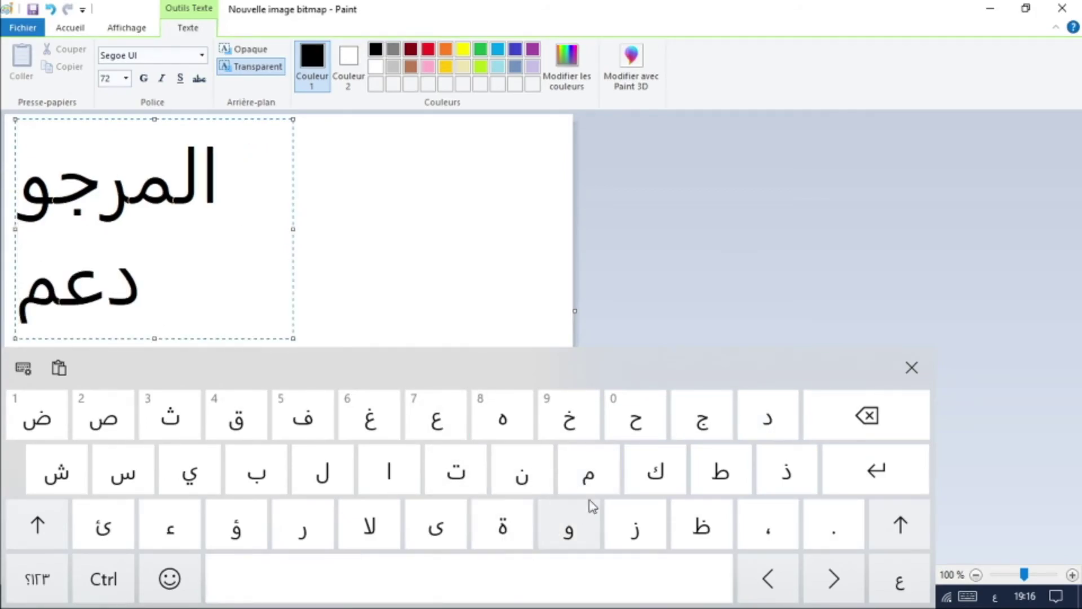
# Widen the text box to nearly the full canvas width and add the word "المحتوى".
pyautogui.click(976, 575)
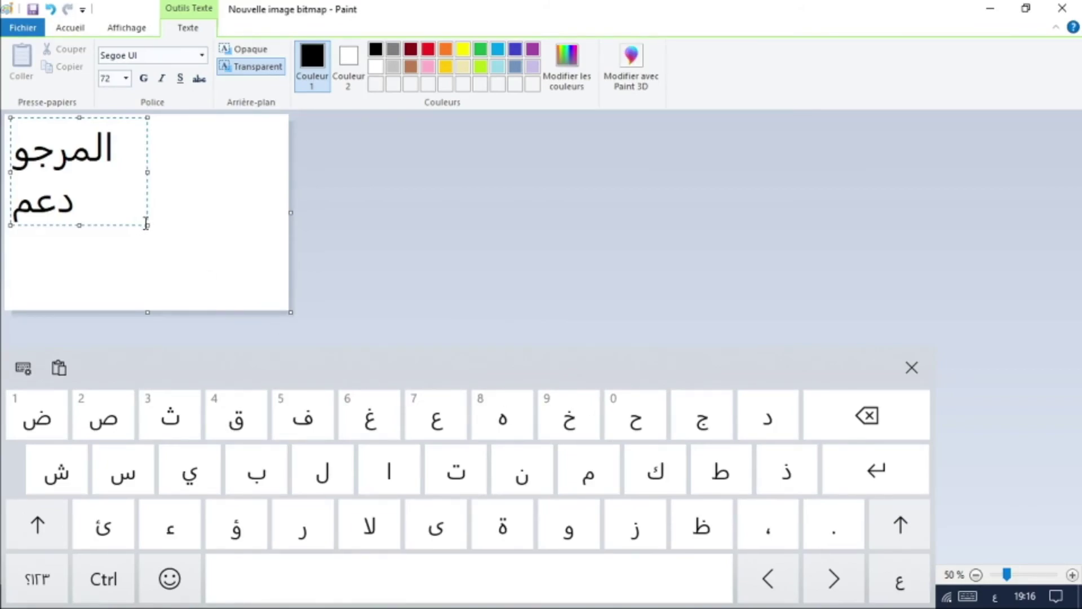
pyautogui.moveTo(148, 225); pyautogui.dragTo(276, 227)
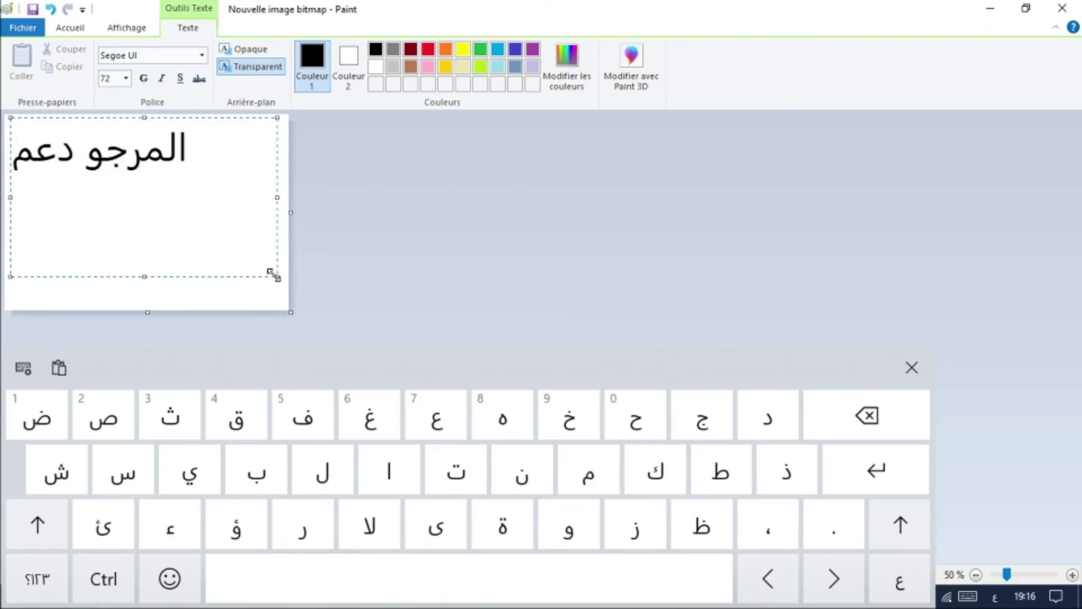
pyautogui.click(383, 563)
pyautogui.click(391, 476)
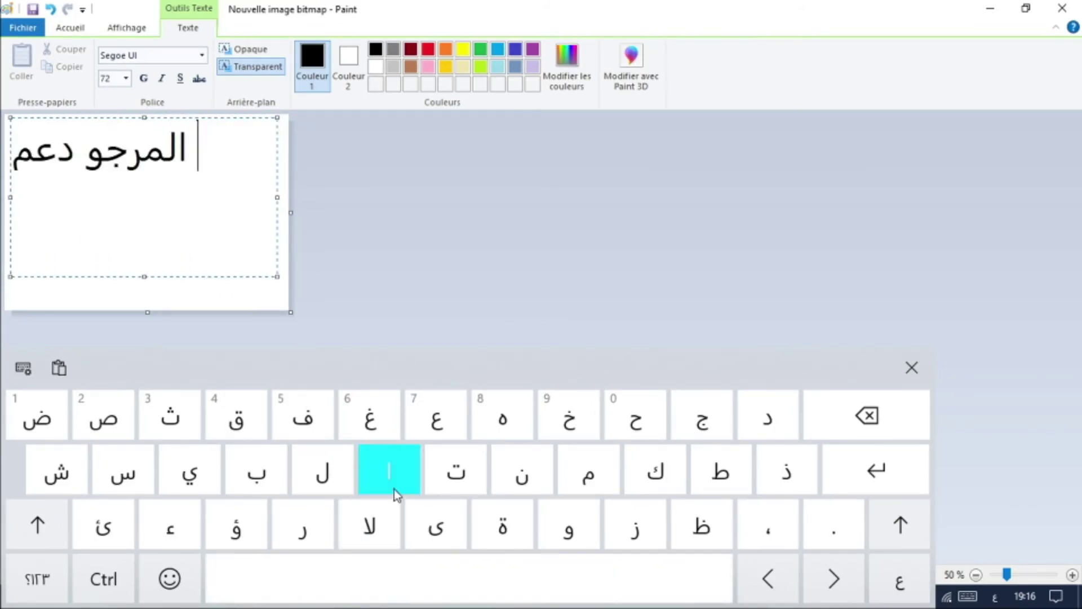
pyautogui.click(330, 478)
pyautogui.click(589, 481)
pyautogui.click(651, 431)
pyautogui.click(455, 470)
pyautogui.click(569, 529)
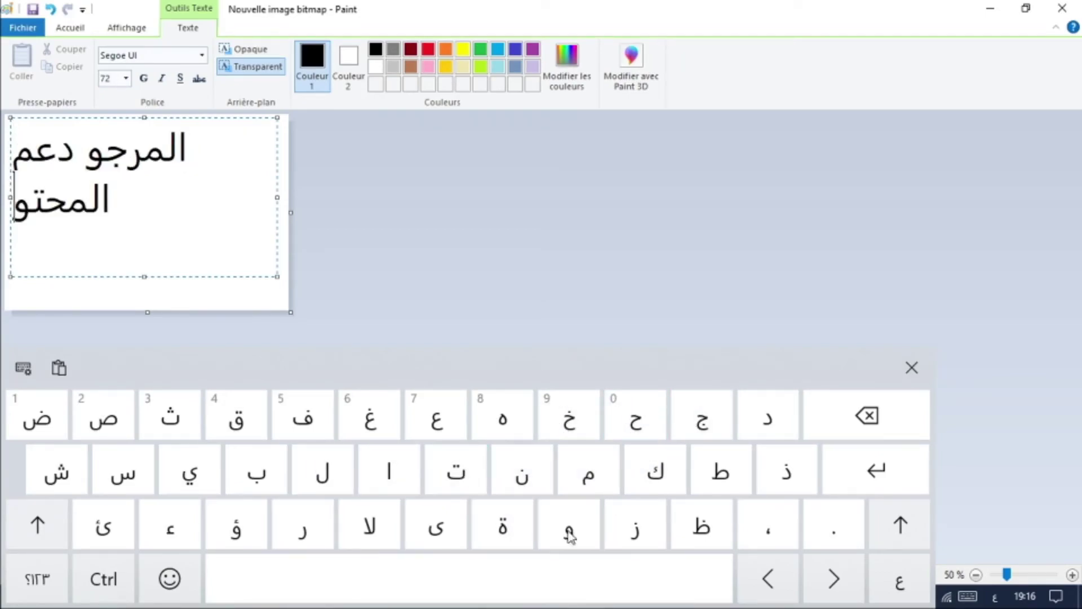
pyautogui.click(445, 523)
# Add the word "بالاشتراك" after "المحتوى", inserting its missing alif.
pyautogui.click(374, 590)
pyautogui.click(258, 461)
pyautogui.click(365, 463)
pyautogui.click(338, 474)
pyautogui.click(51, 475)
pyautogui.click(460, 473)
pyautogui.click(310, 533)
pyautogui.click(383, 473)
pyautogui.click(651, 475)
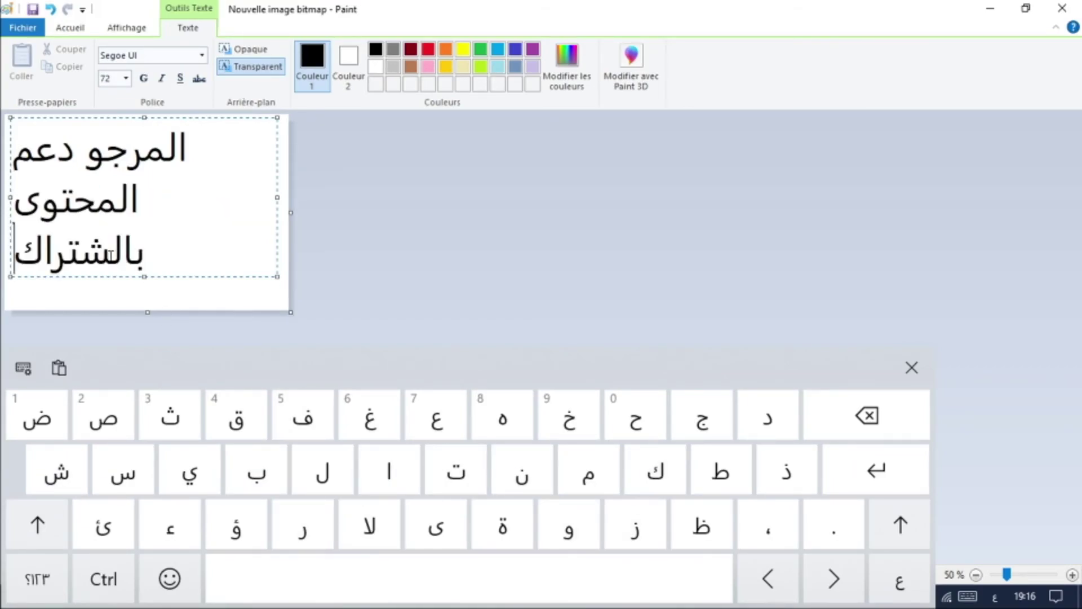
pyautogui.click(393, 471)
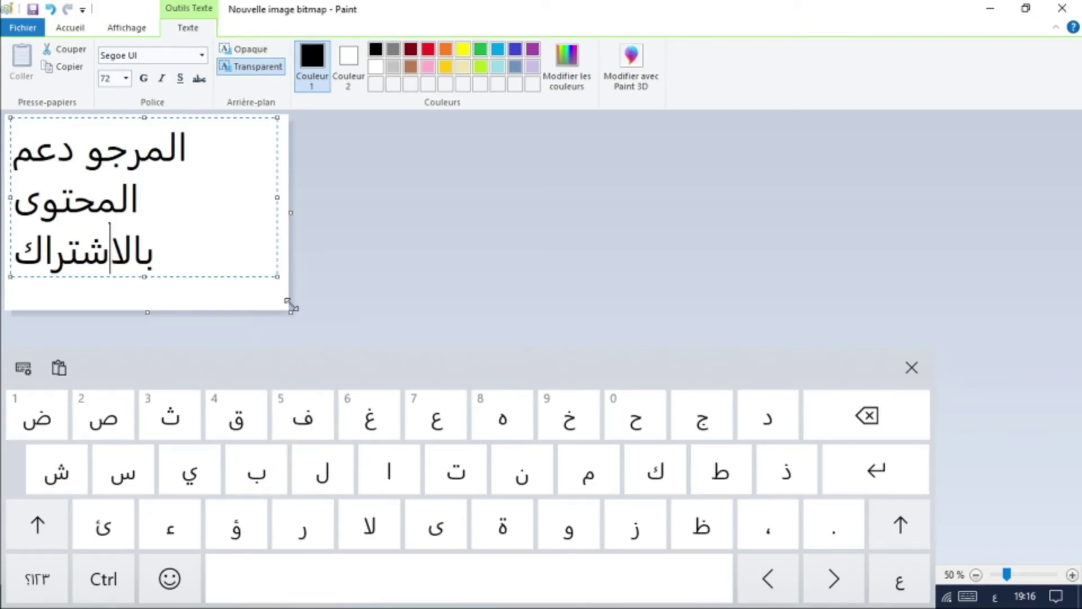
# Enlarge the canvas and the text box to fit longer lines, and add "وتفعيل" to the second line.
pyautogui.moveTo(414, 322); pyautogui.dragTo(463, 345)
pyautogui.moveTo(276, 275); pyautogui.dragTo(422, 310)
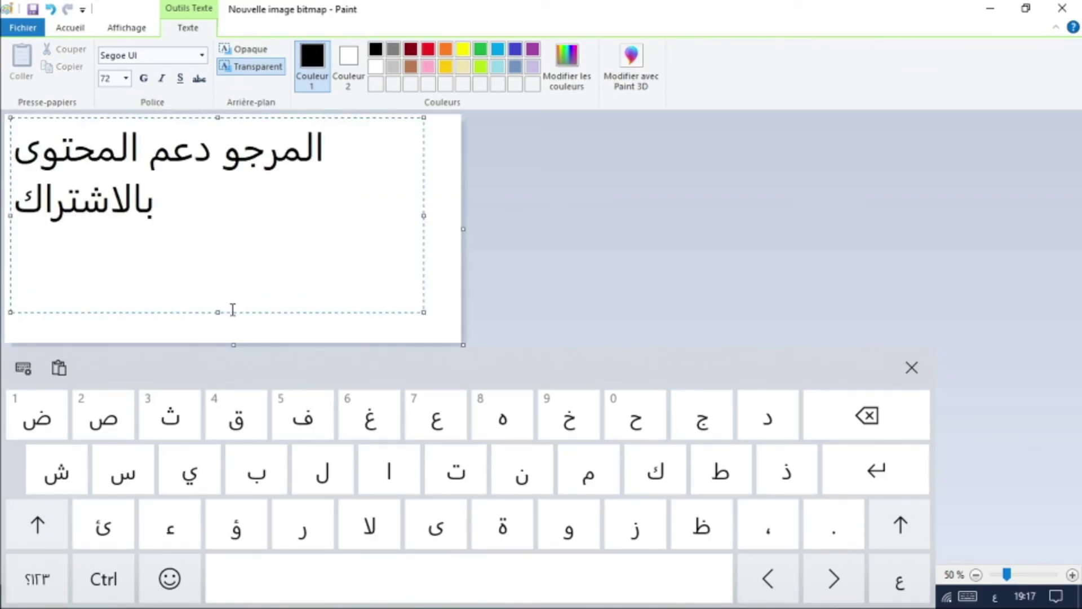
pyautogui.click(411, 595)
pyautogui.click(585, 529)
pyautogui.click(465, 484)
pyautogui.click(291, 418)
pyautogui.click(437, 418)
pyautogui.click(190, 471)
pyautogui.click(346, 475)
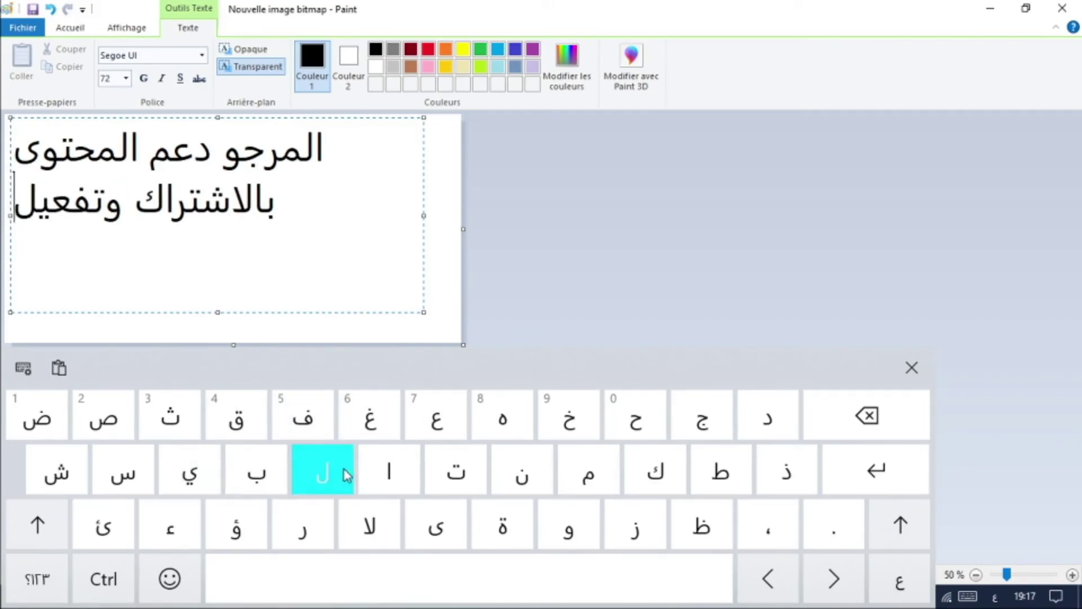
# Continue the message with "زر الجرس" after "وتفعيل".
pyautogui.click(430, 591)
pyautogui.click(636, 529)
pyautogui.click(303, 528)
pyautogui.click(370, 586)
pyautogui.click(388, 472)
pyautogui.click(345, 476)
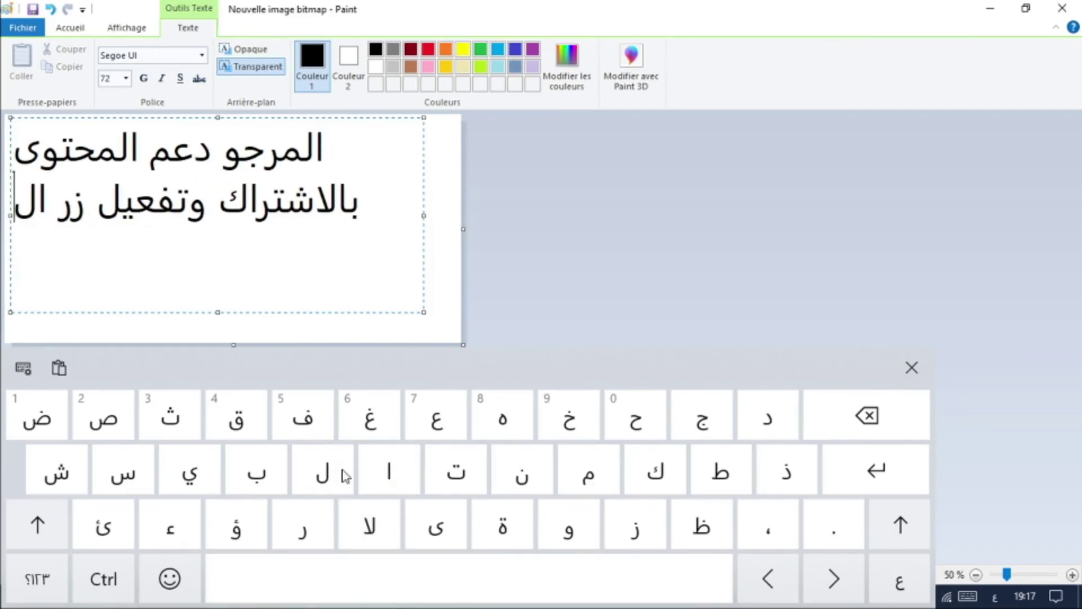
pyautogui.click(699, 420)
pyautogui.click(303, 540)
pyautogui.click(123, 473)
# Complete the word "الجرس" after "زر" and continue the message with "والتفاعل".
pyautogui.click(386, 580)
pyautogui.click(555, 525)
pyautogui.click(389, 471)
pyautogui.click(323, 471)
pyautogui.click(456, 471)
pyautogui.click(302, 417)
pyautogui.click(388, 471)
pyautogui.click(436, 419)
pyautogui.click(322, 471)
# Add the word "بتعليقاتكم" after "والتفاعل" in the message.
pyautogui.click(440, 577)
pyautogui.click(274, 474)
pyautogui.click(467, 485)
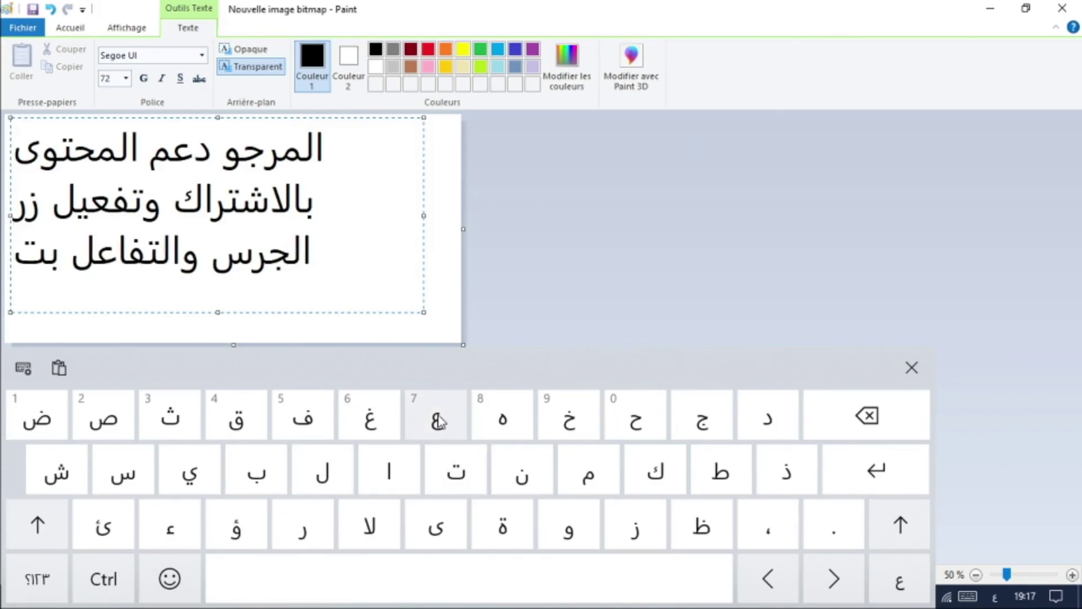
pyautogui.click(326, 476)
pyautogui.click(210, 476)
pyautogui.click(236, 416)
pyautogui.click(387, 471)
pyautogui.click(460, 478)
pyautogui.click(643, 476)
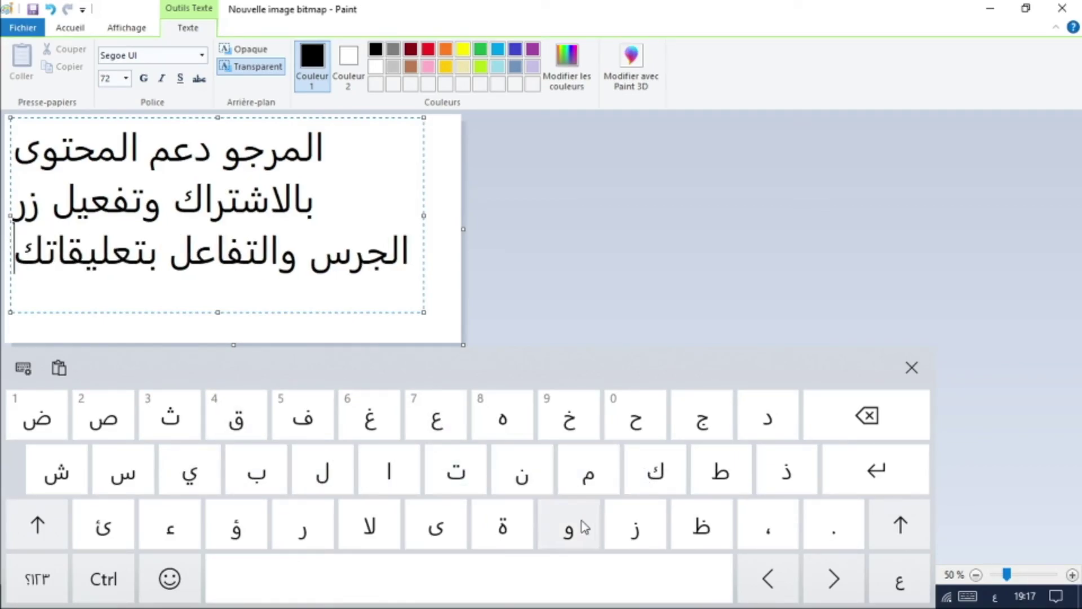
pyautogui.click(579, 490)
# Enlarge the text box to the canvas's full width and height, and add "الرائعة" after "بتعليقاتكم".
pyautogui.click(536, 579)
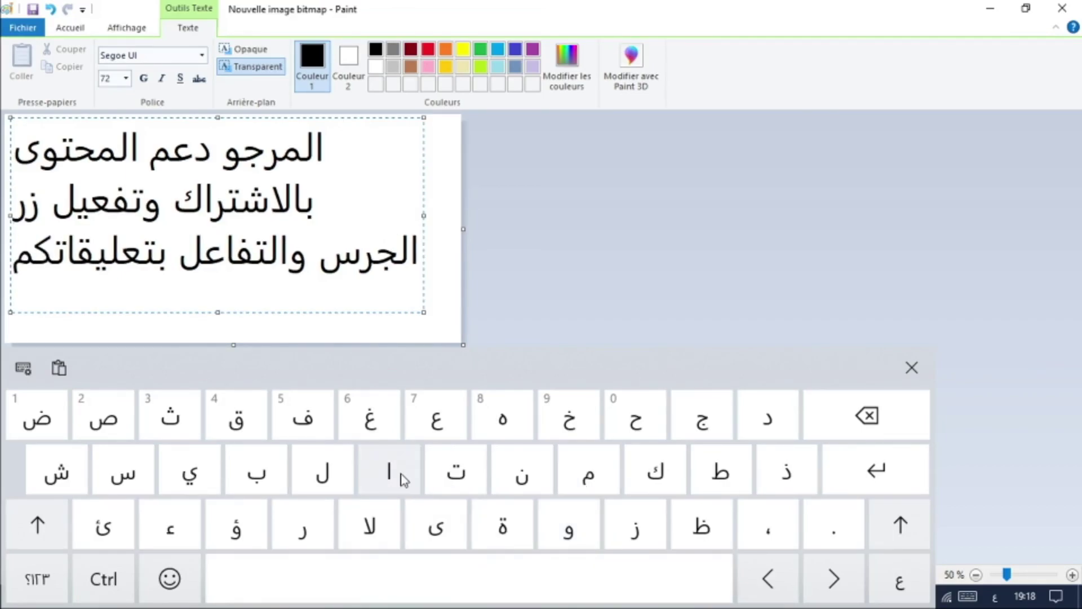
pyautogui.moveTo(422, 312); pyautogui.dragTo(458, 345)
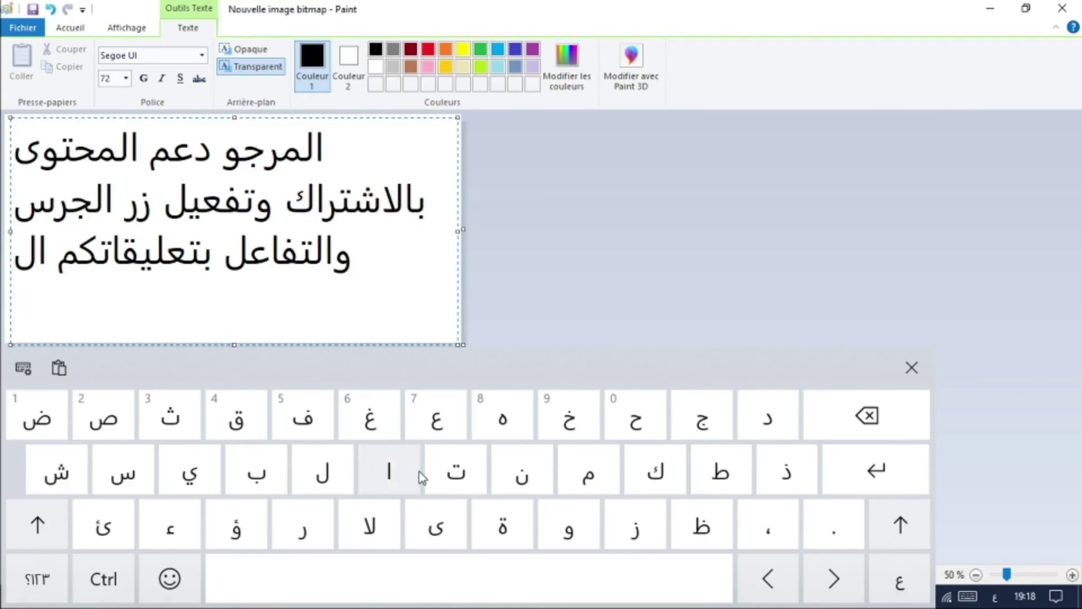
pyautogui.click(326, 527)
pyautogui.click(389, 473)
pyautogui.click(107, 532)
pyautogui.click(439, 421)
pyautogui.click(500, 526)
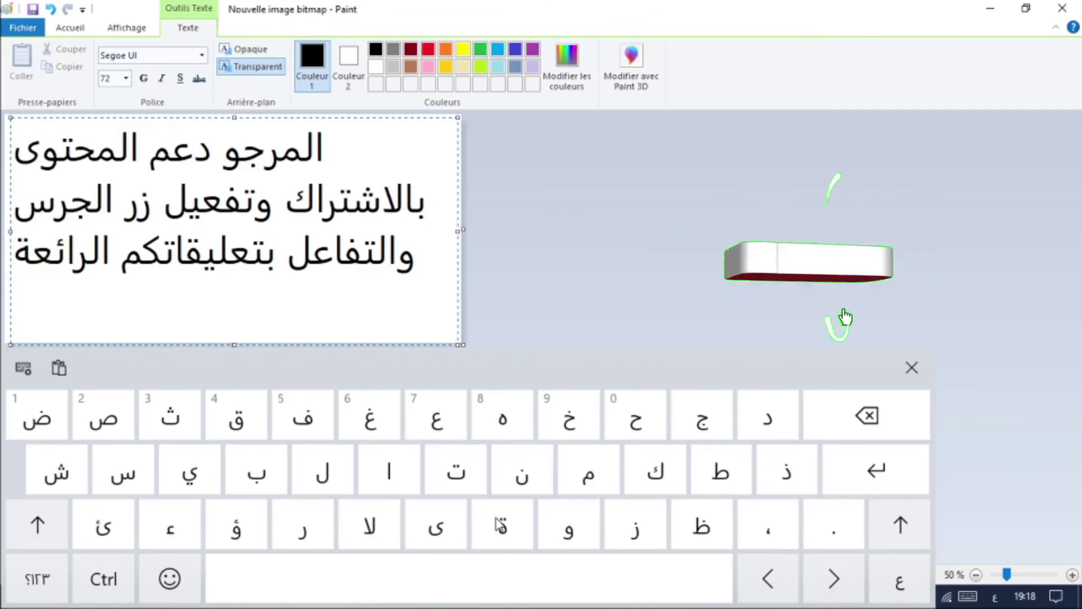
# Start a new line below the message and write the closing thanks "وشكراا ....", ending with four dots.
pyautogui.click(876, 469)
pyautogui.click(562, 537)
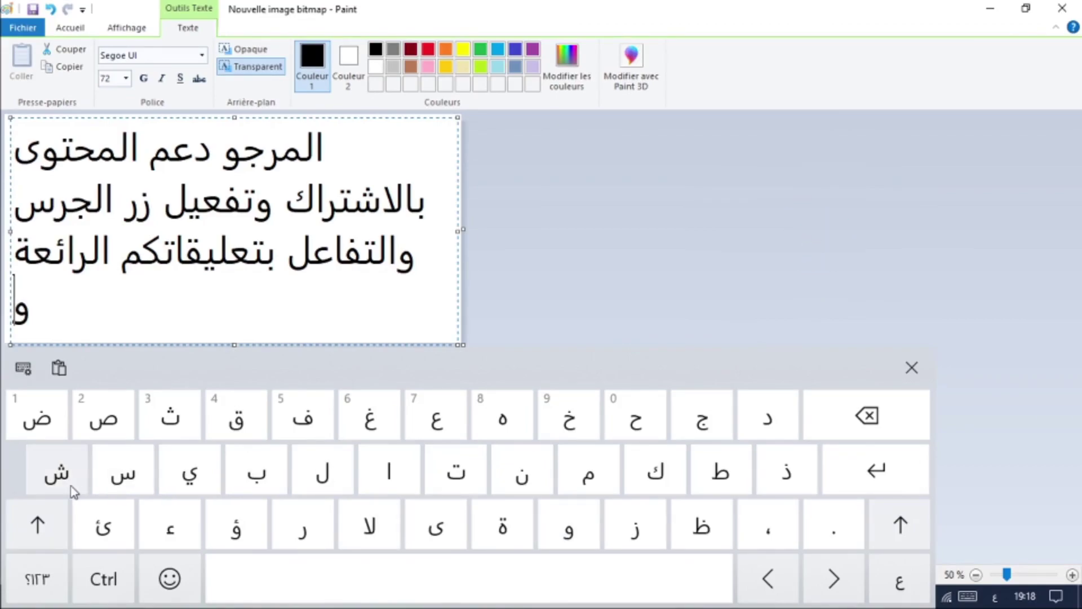
pyautogui.click(60, 476)
pyautogui.click(651, 479)
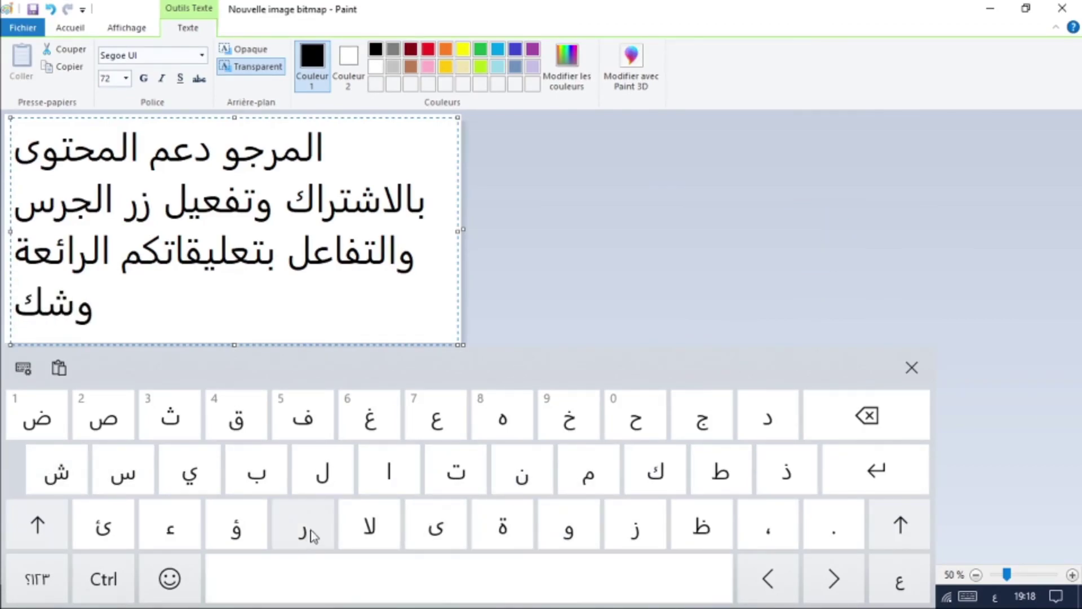
pyautogui.click(445, 581)
pyautogui.click(827, 527)
pyautogui.click(828, 527)
pyautogui.click(828, 527)
pyautogui.click(828, 527)
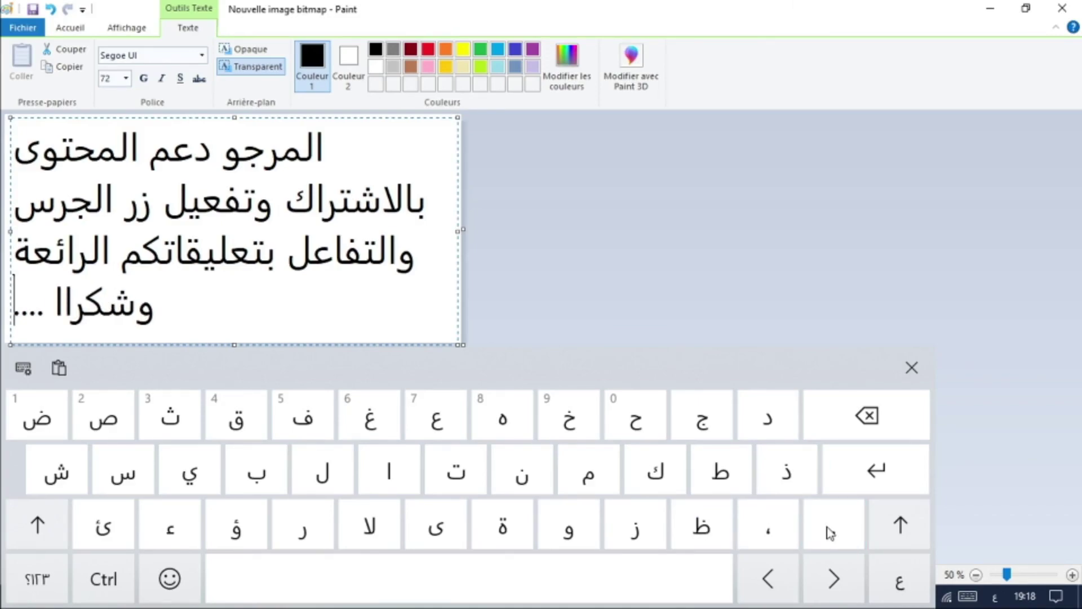